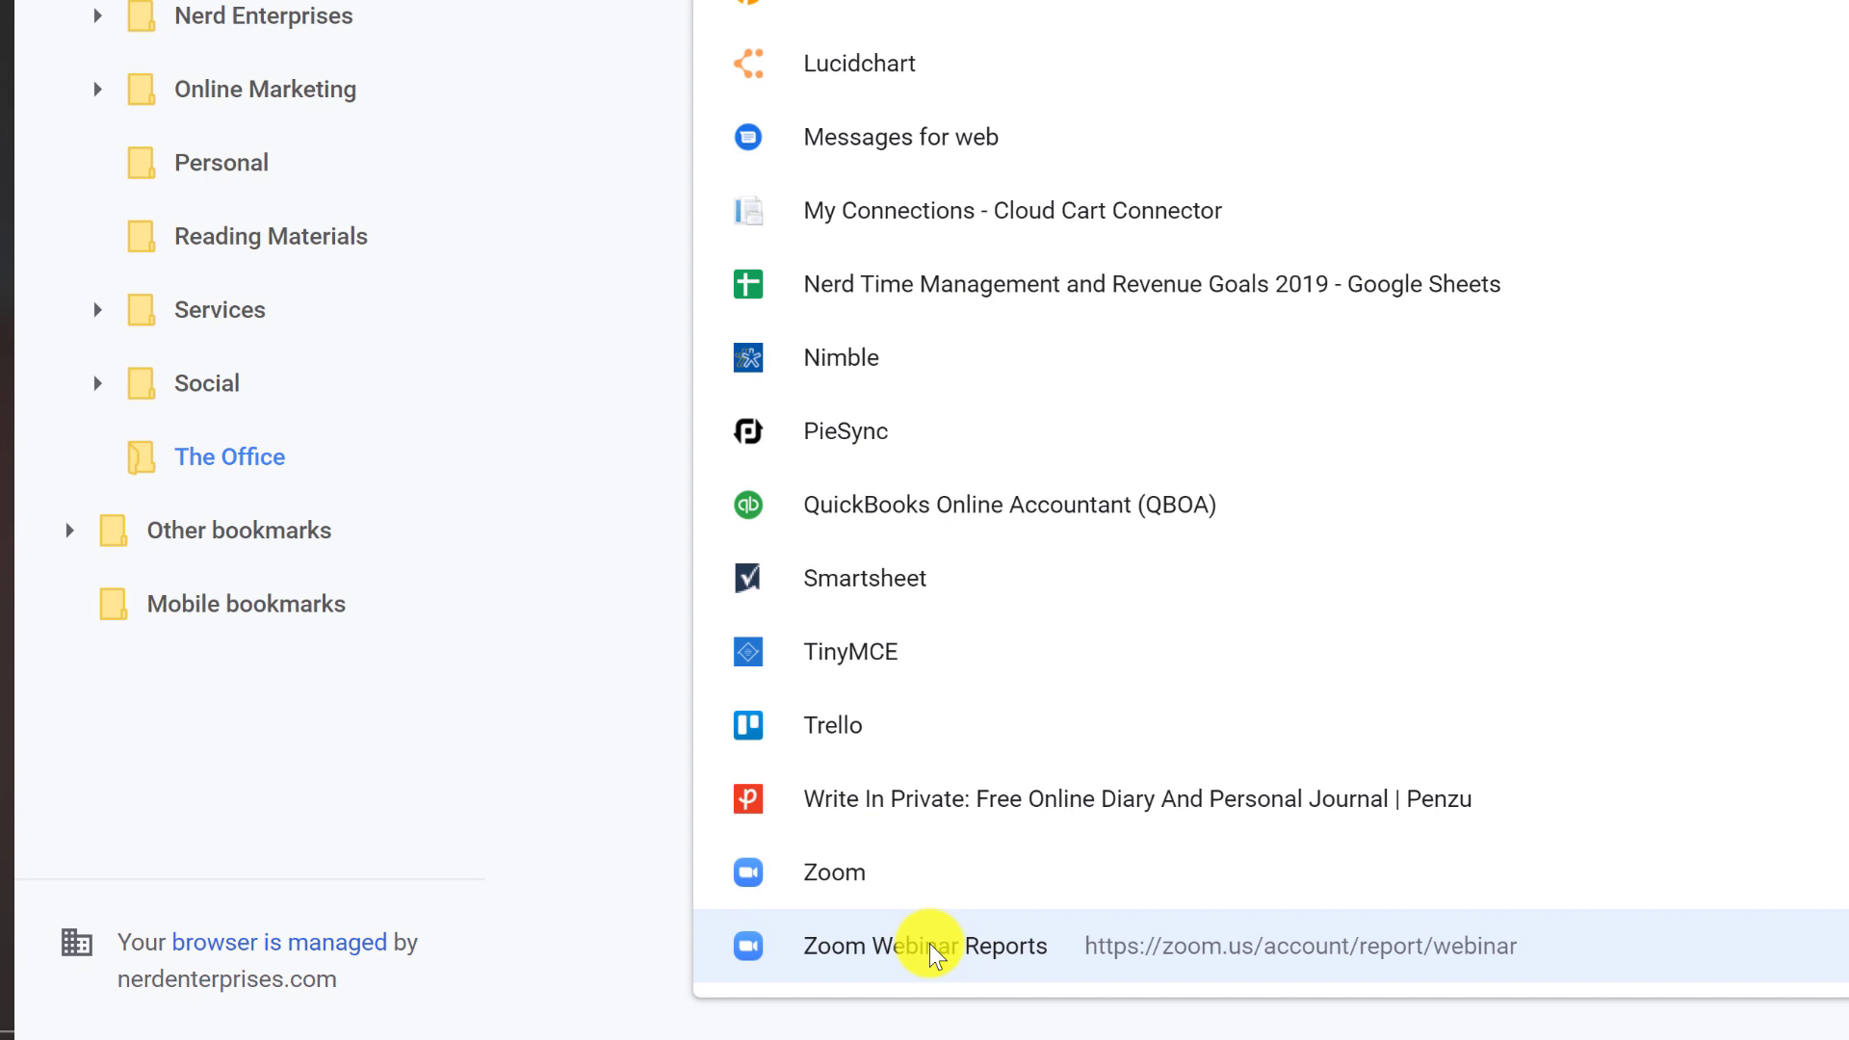
- In Zoom Webinar Reports, list the Registration Report webinars for 11/27/2019
double_click(928, 943)
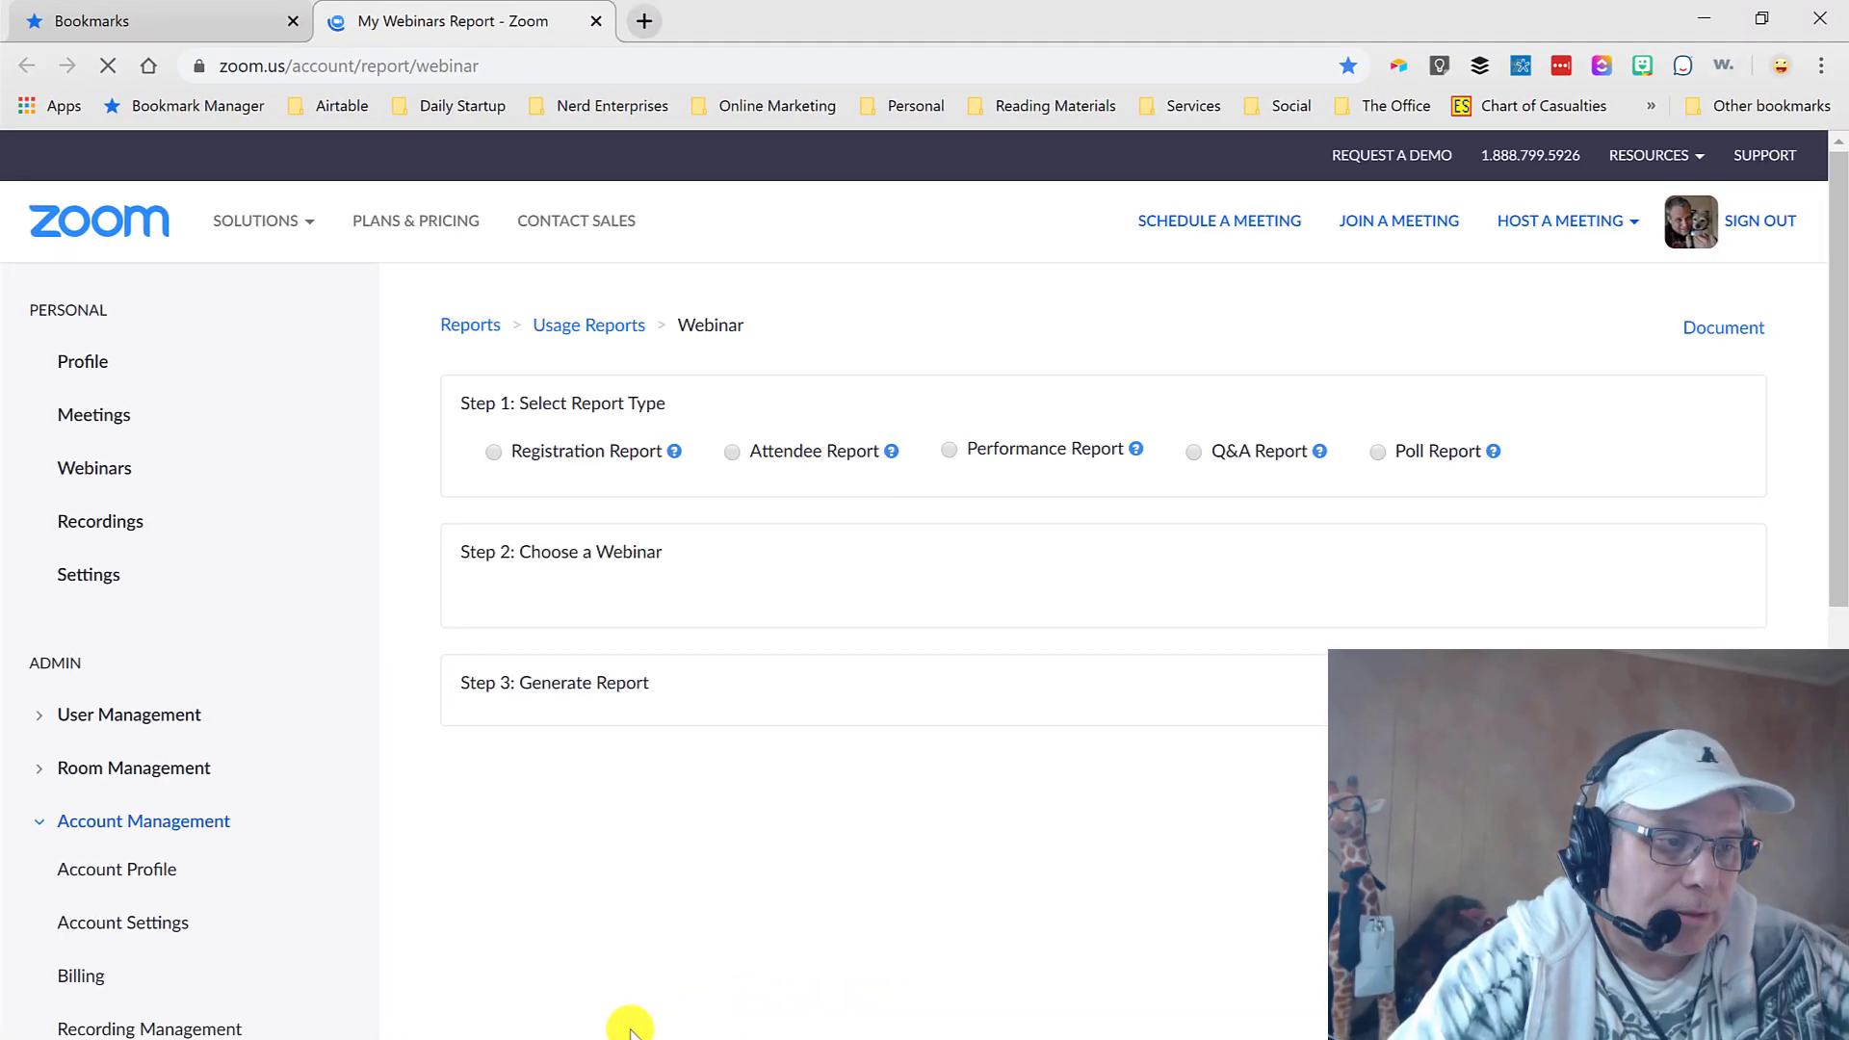
click(493, 452)
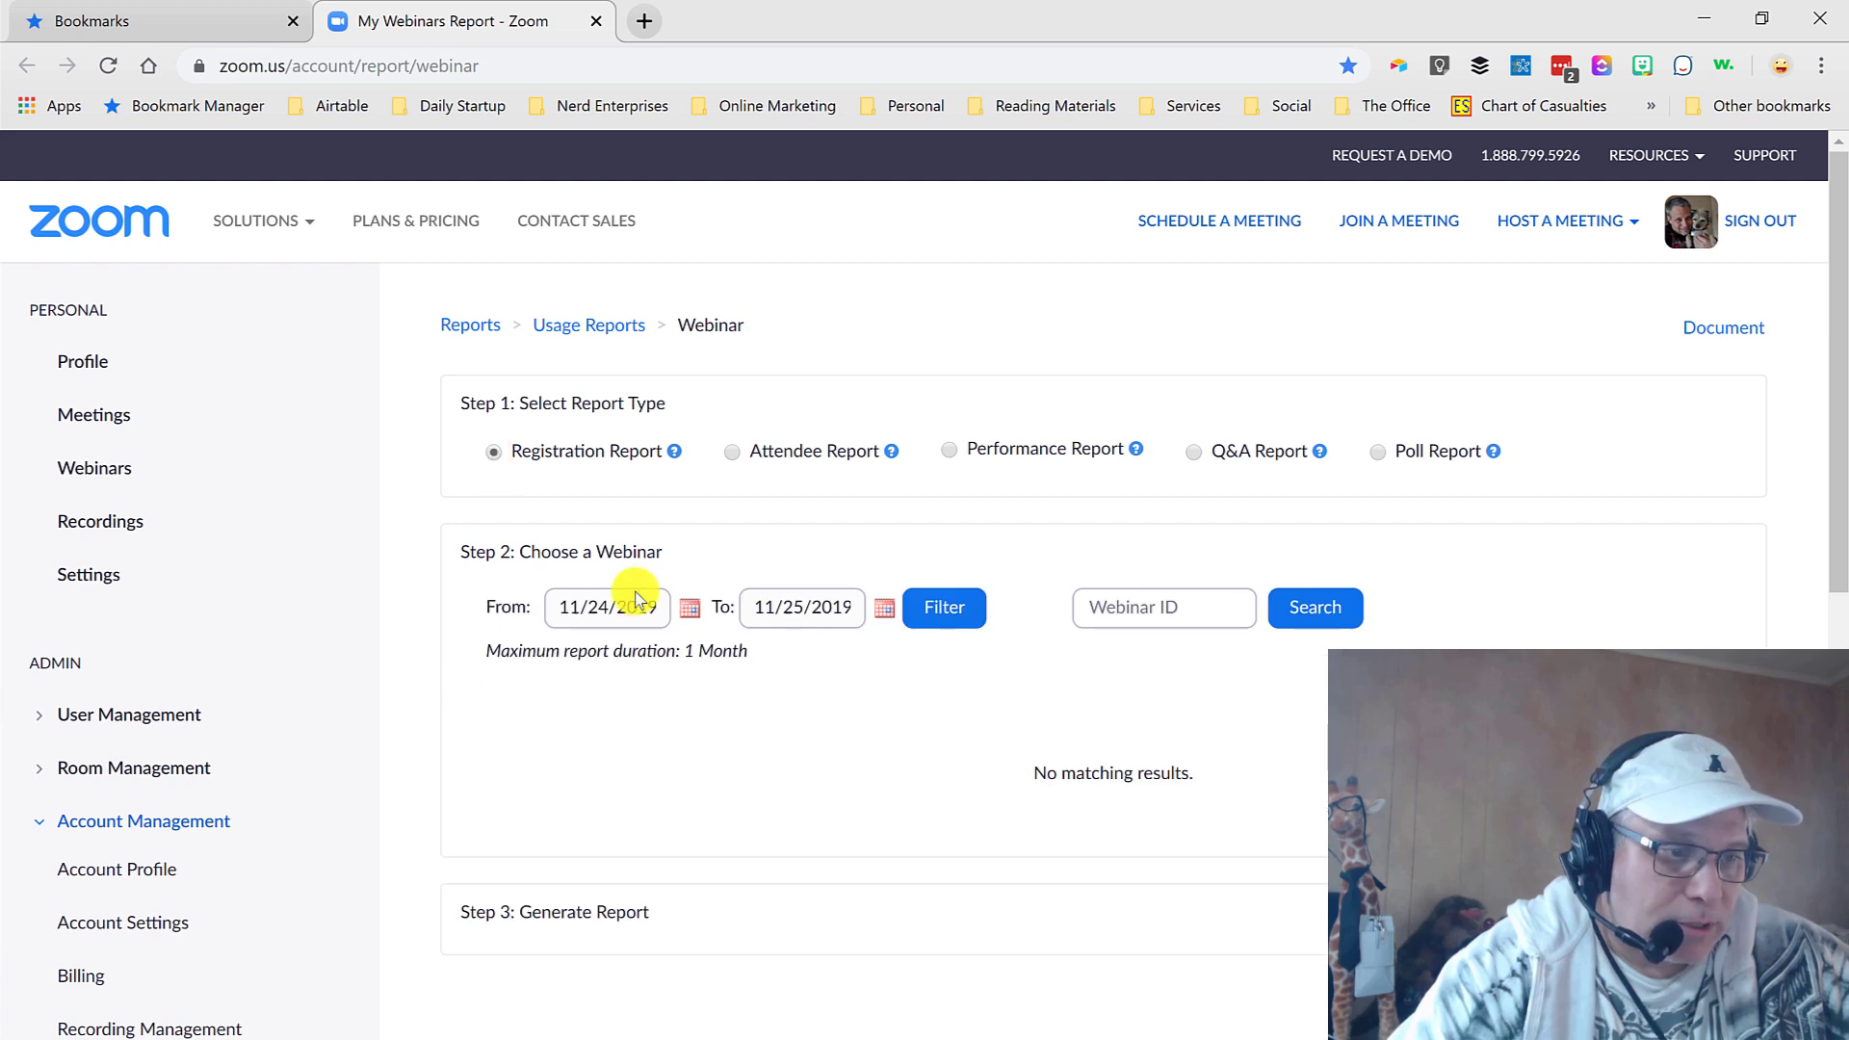
click(689, 607)
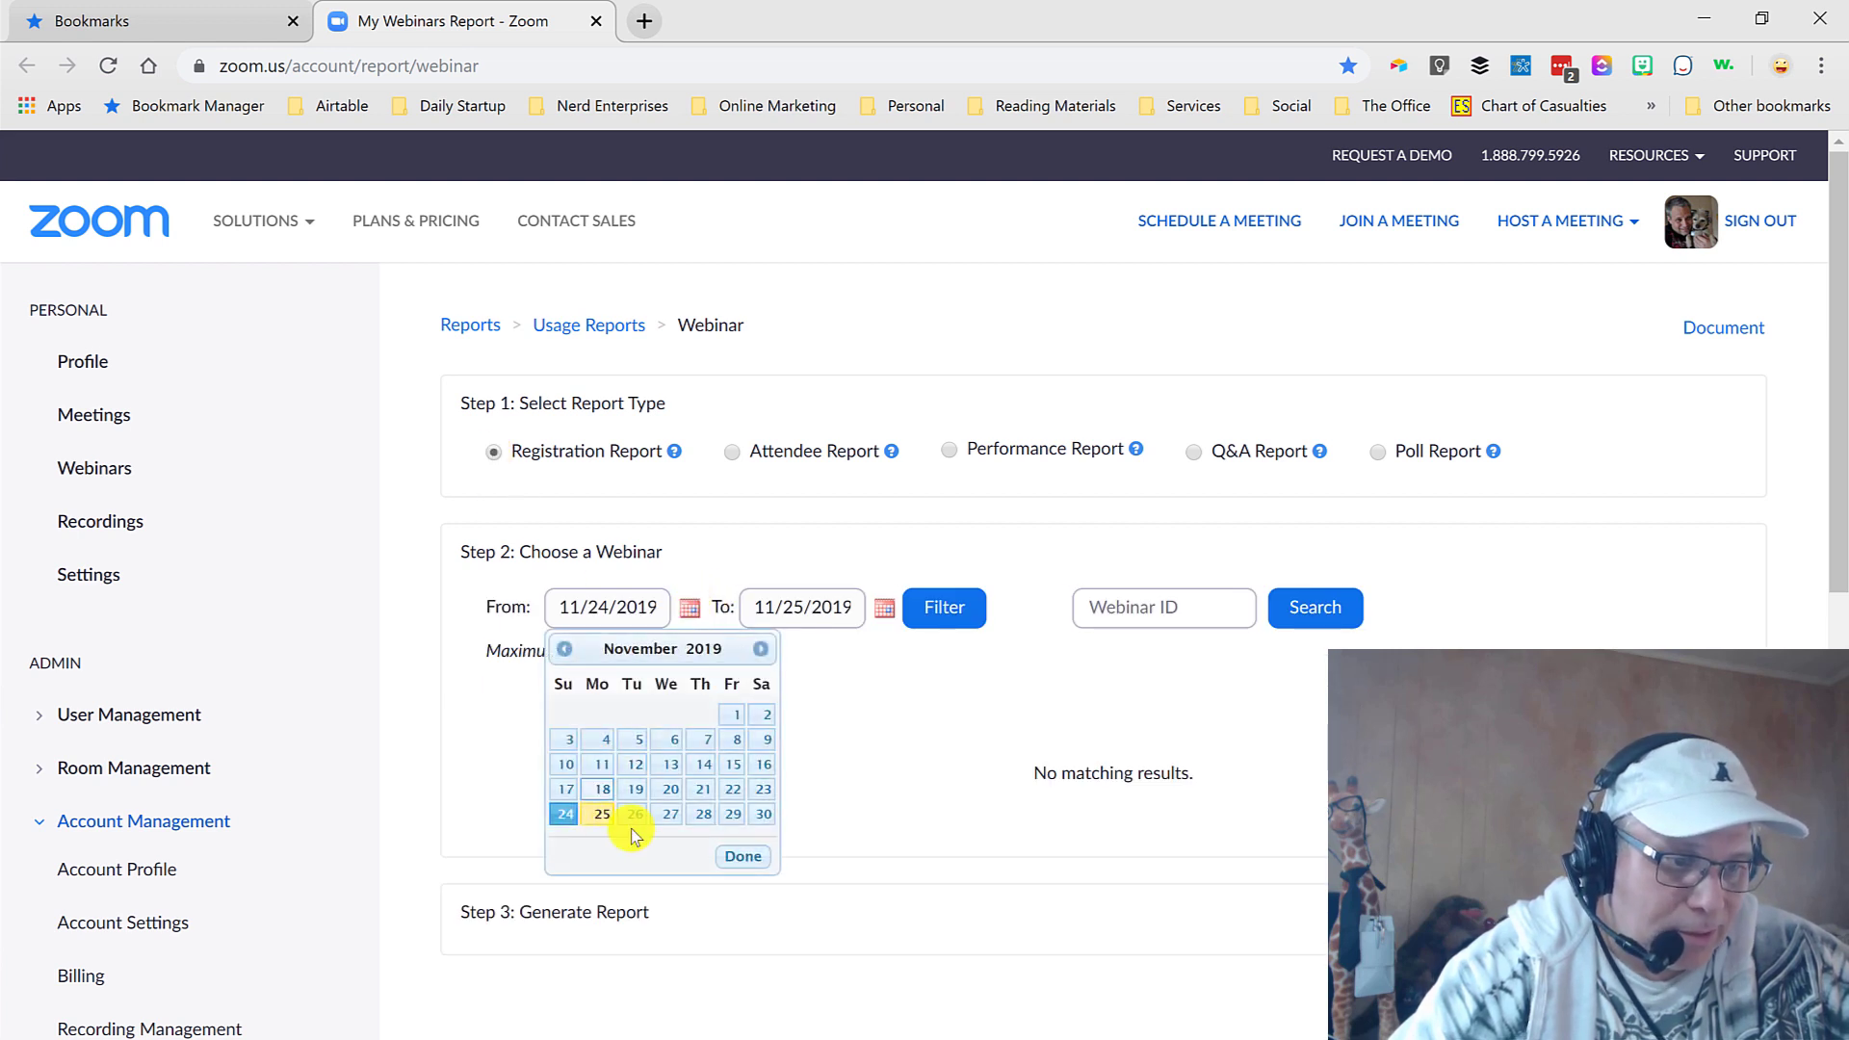
click(669, 814)
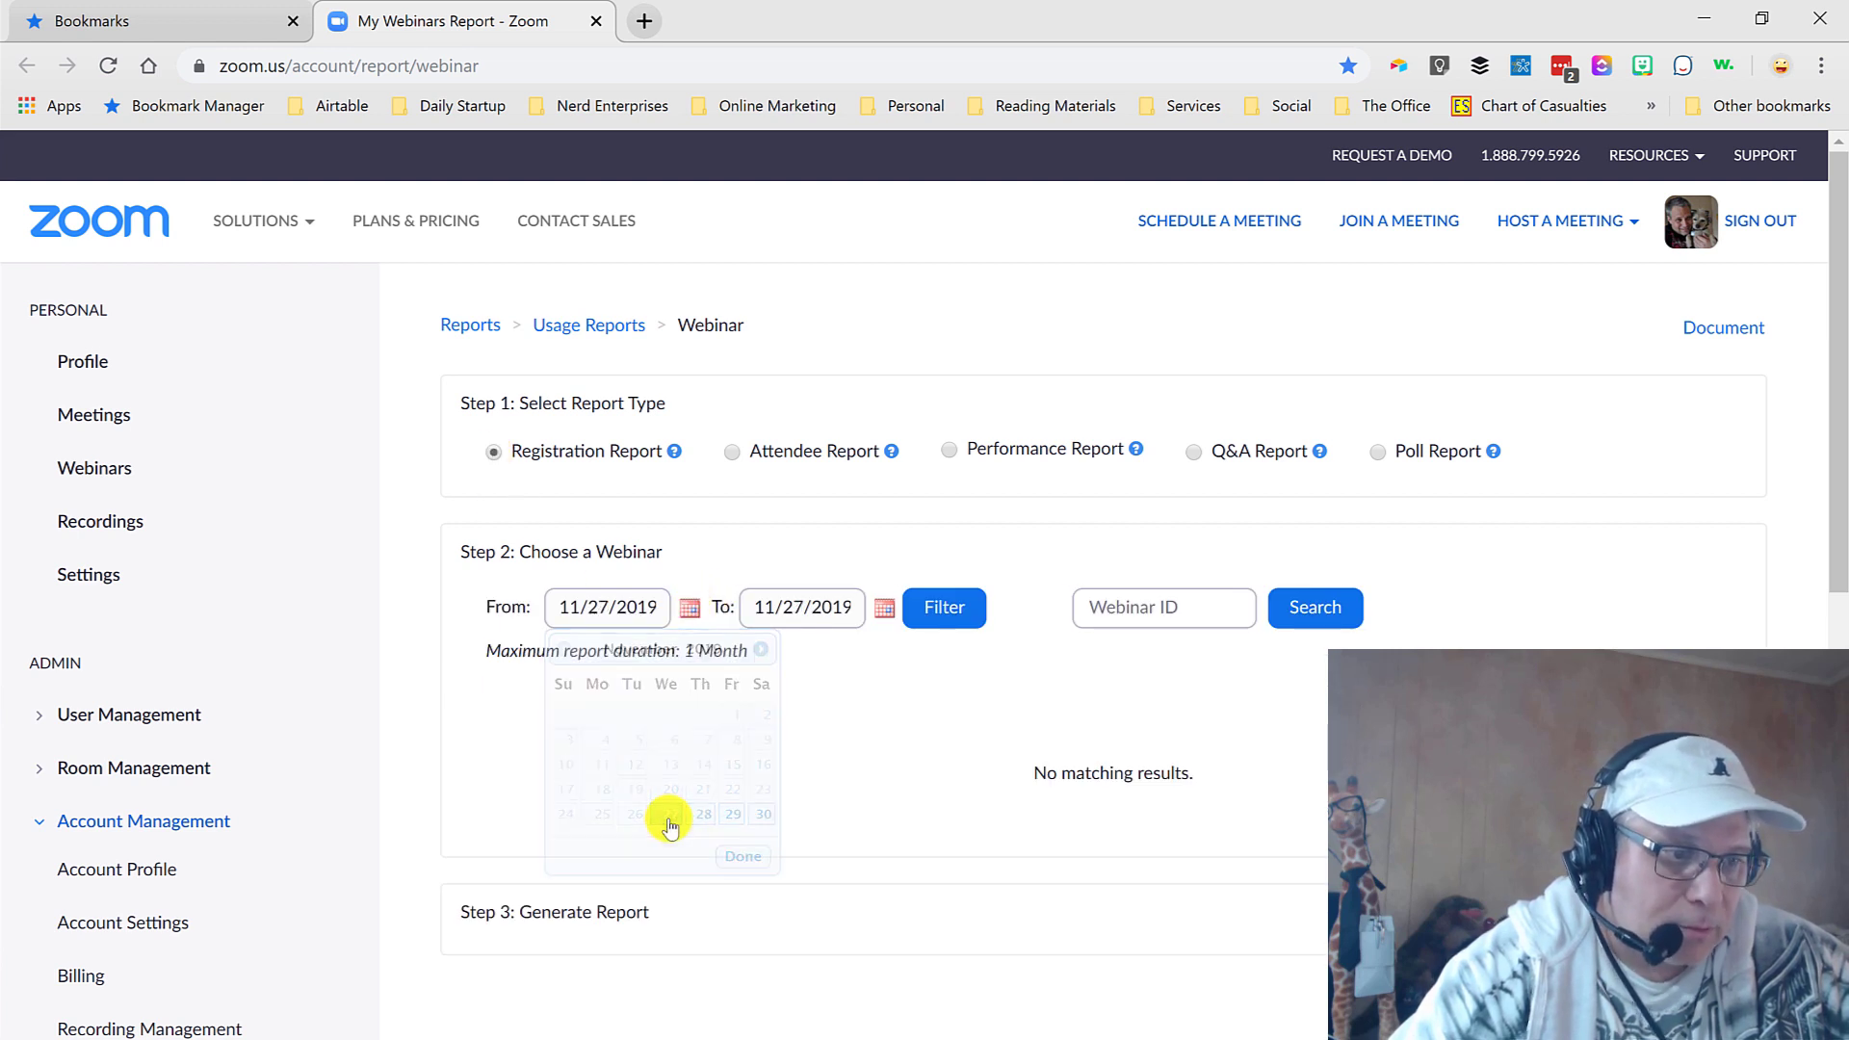
click(947, 608)
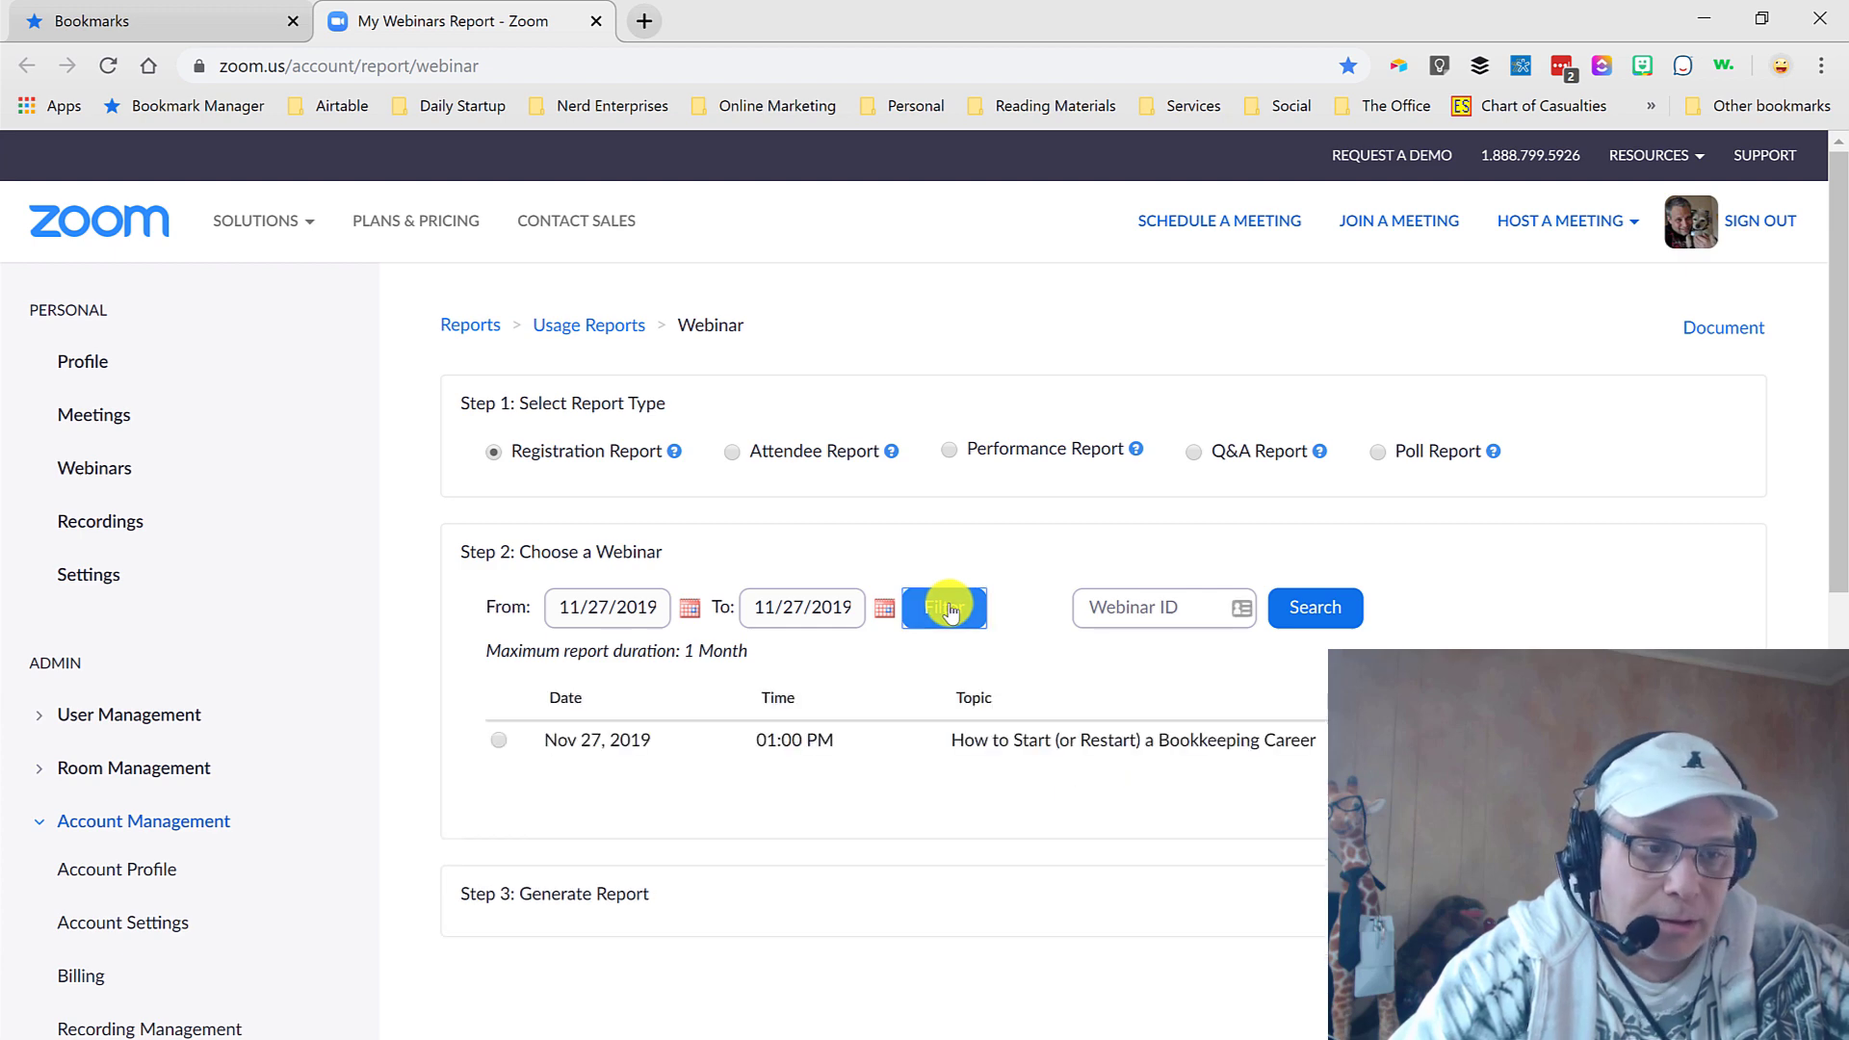
- Generate and save the registrants CSV for the Nov 27 bookkeeping career webinar
click(499, 741)
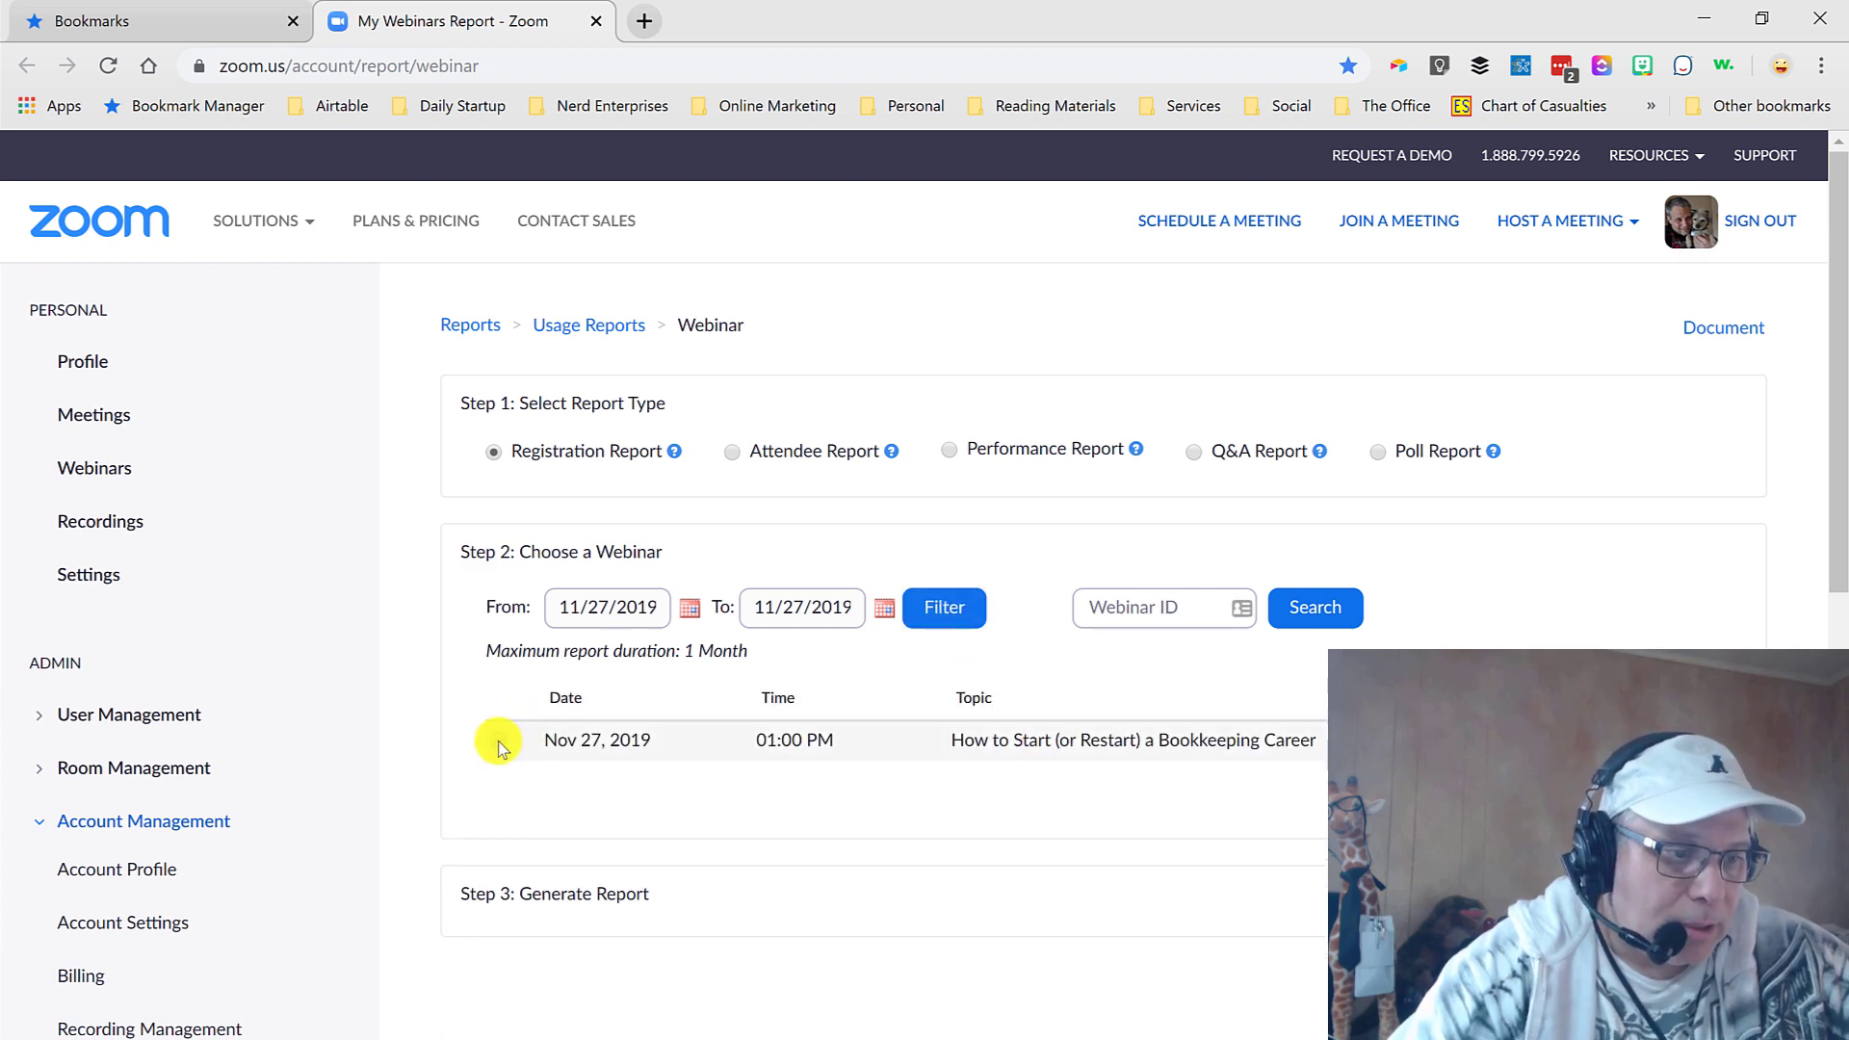
scroll(539, 867, down, 3)
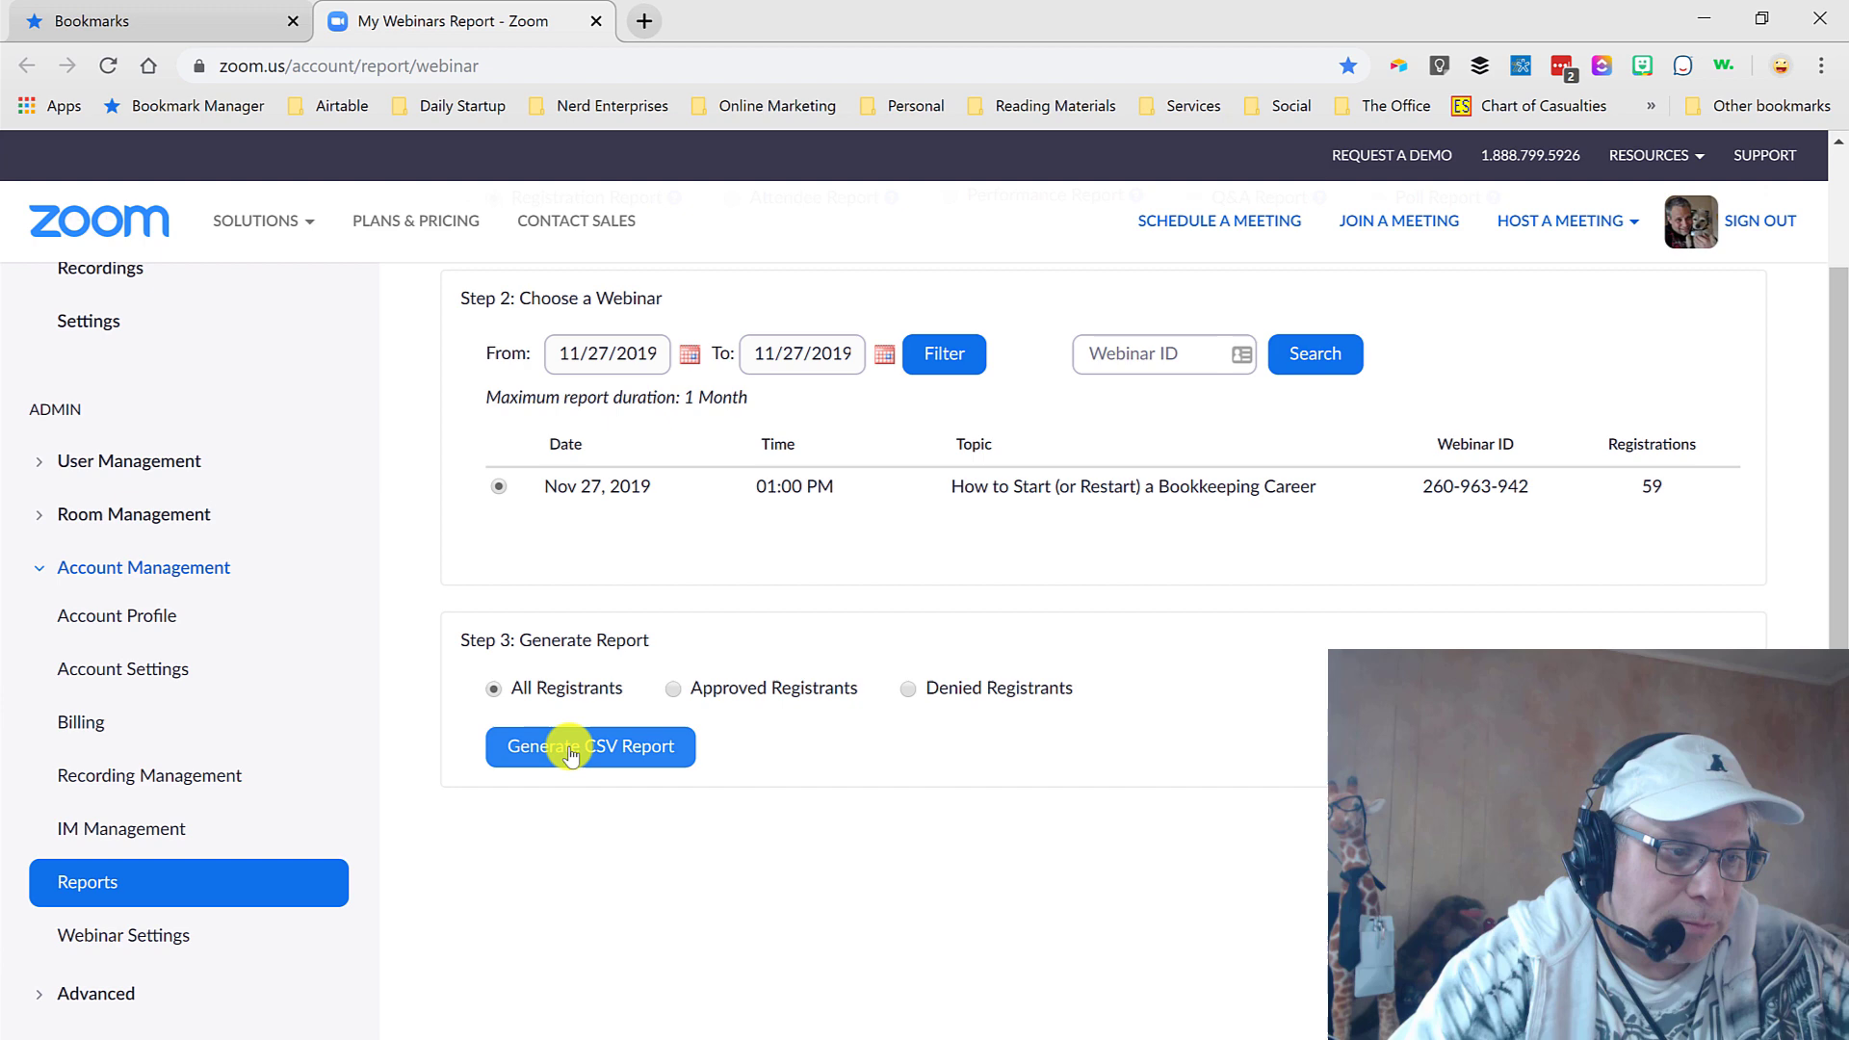
click(570, 748)
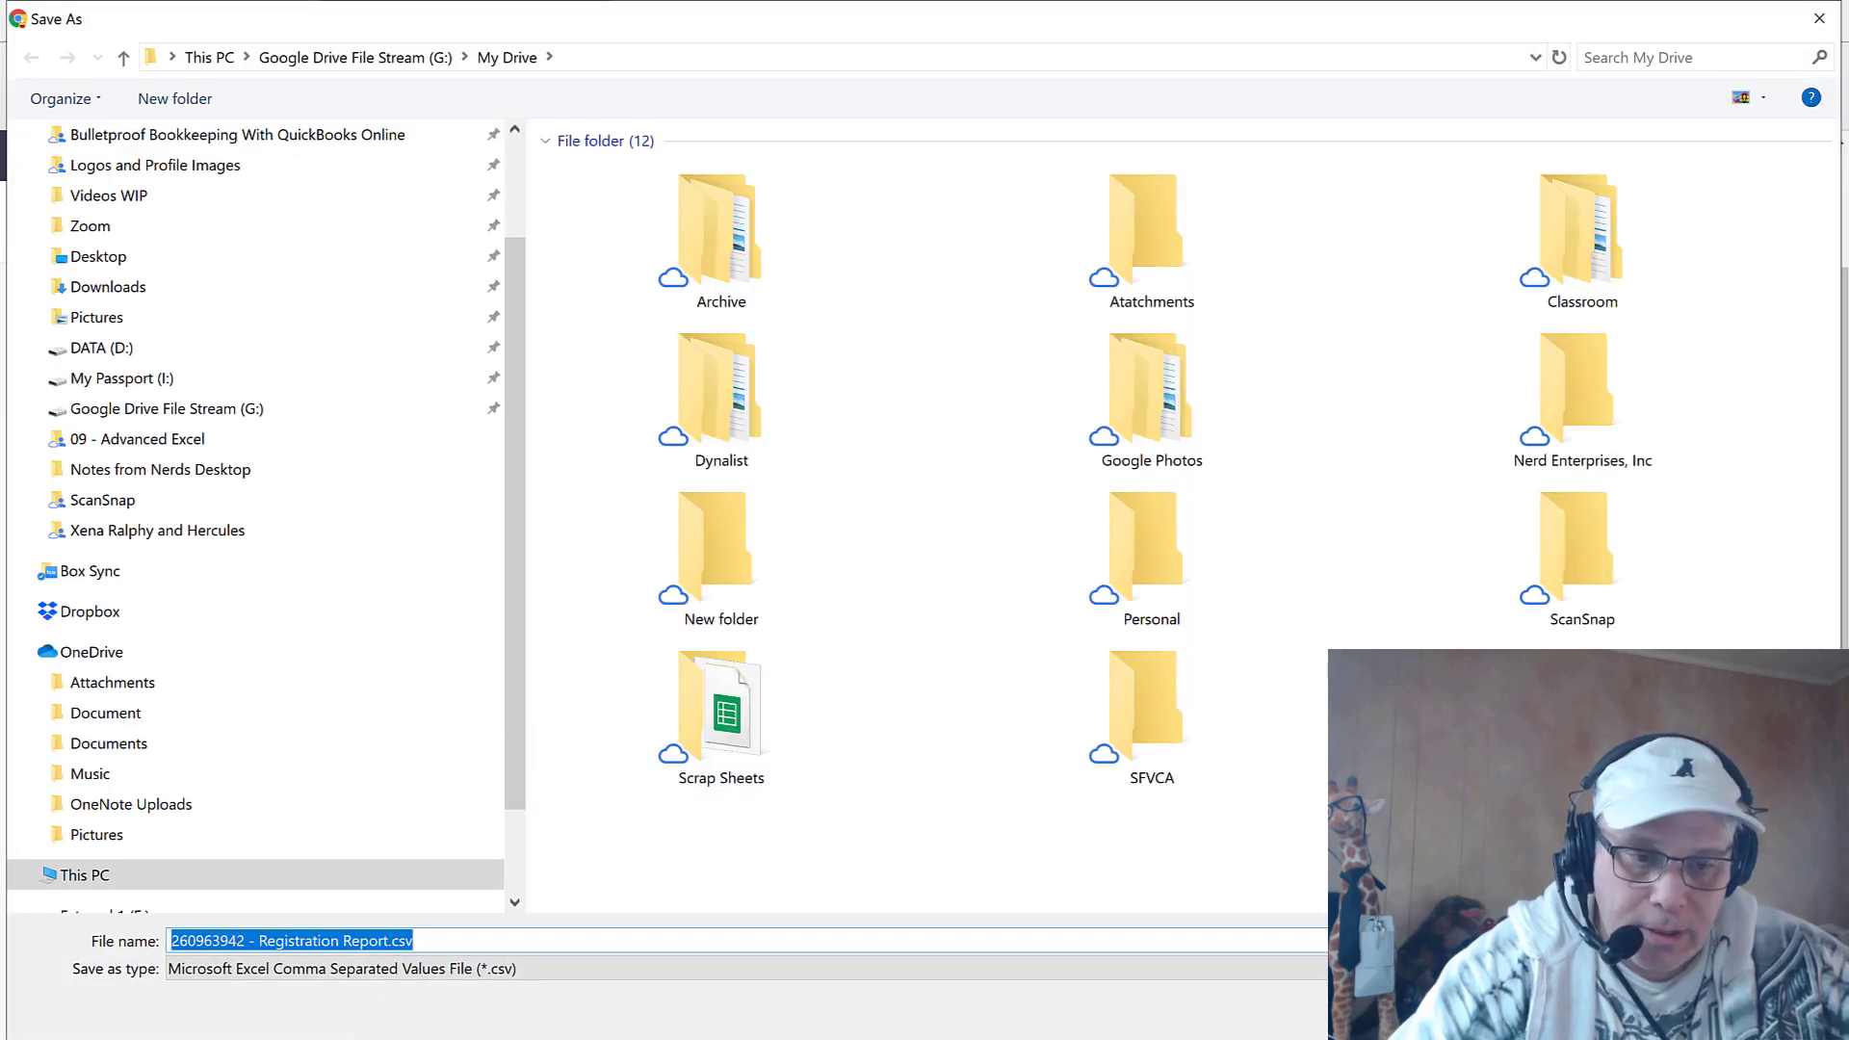
key(Escape)
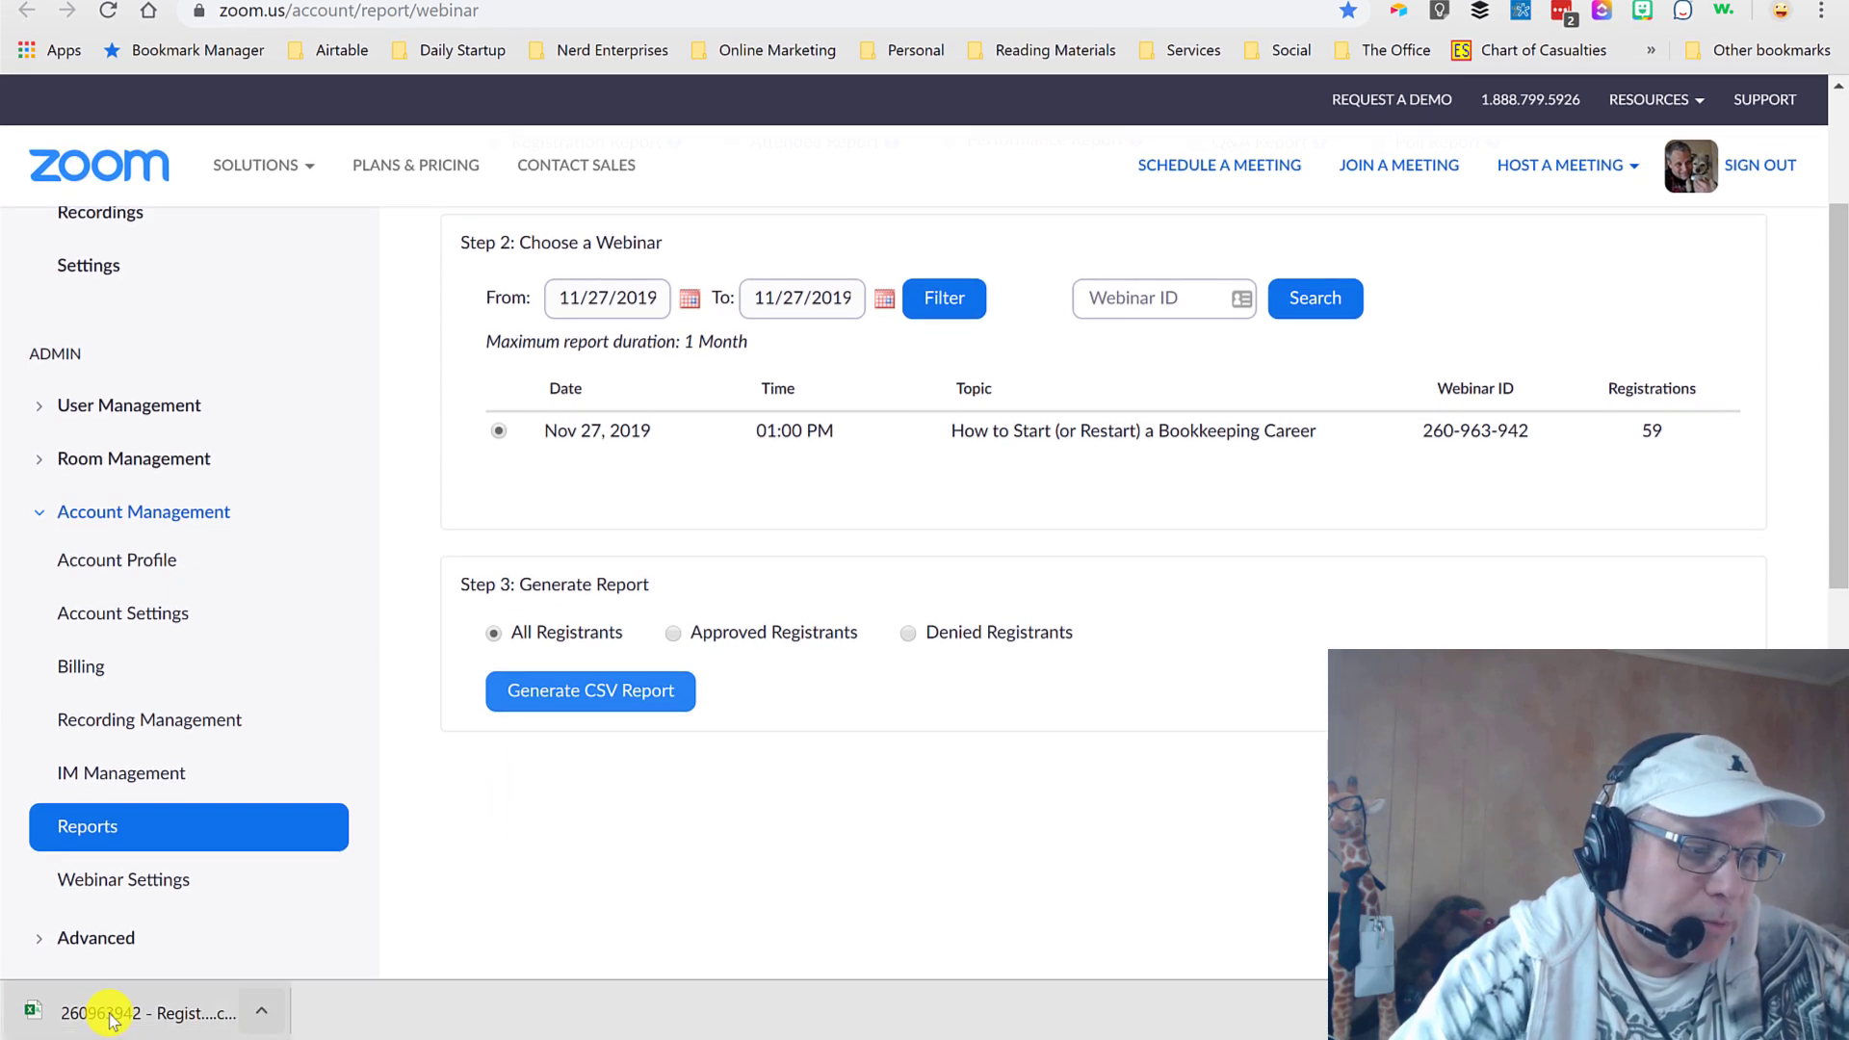
- Open the downloaded registration report CSV and select the attendee table from First Name
click(110, 1014)
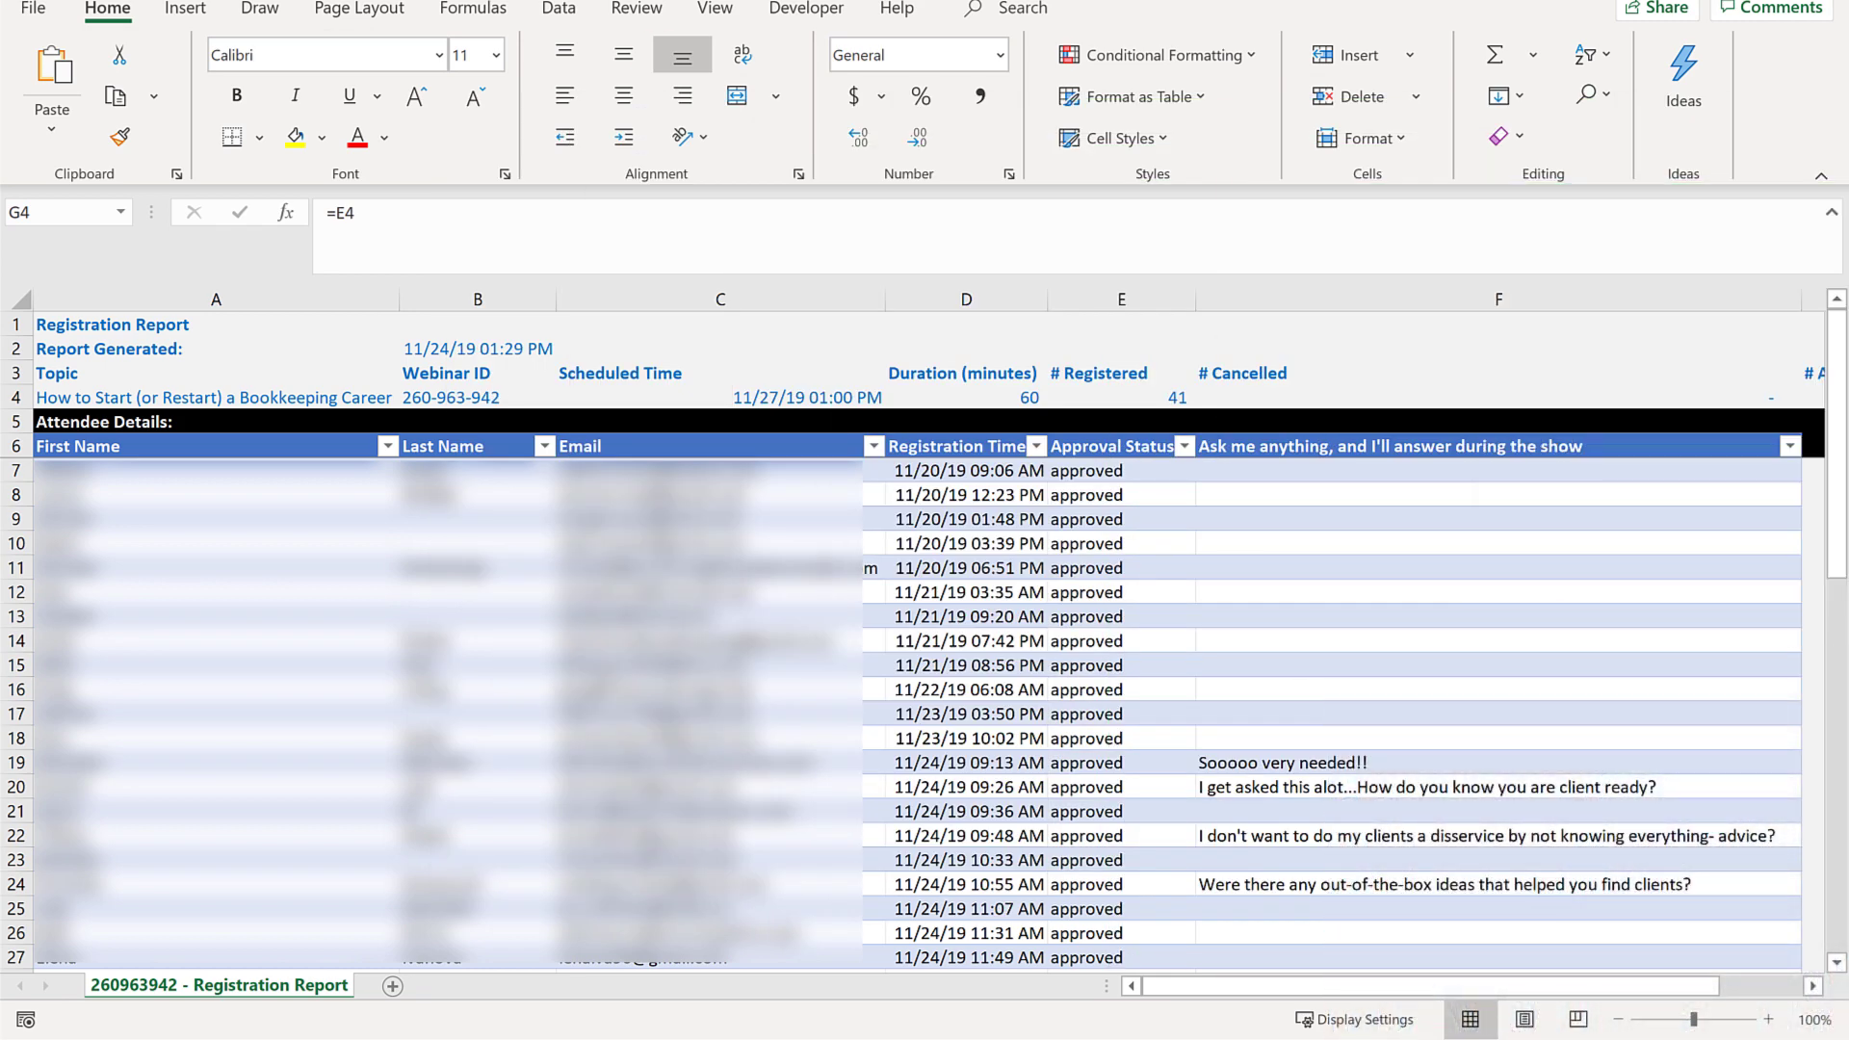
click(144, 323)
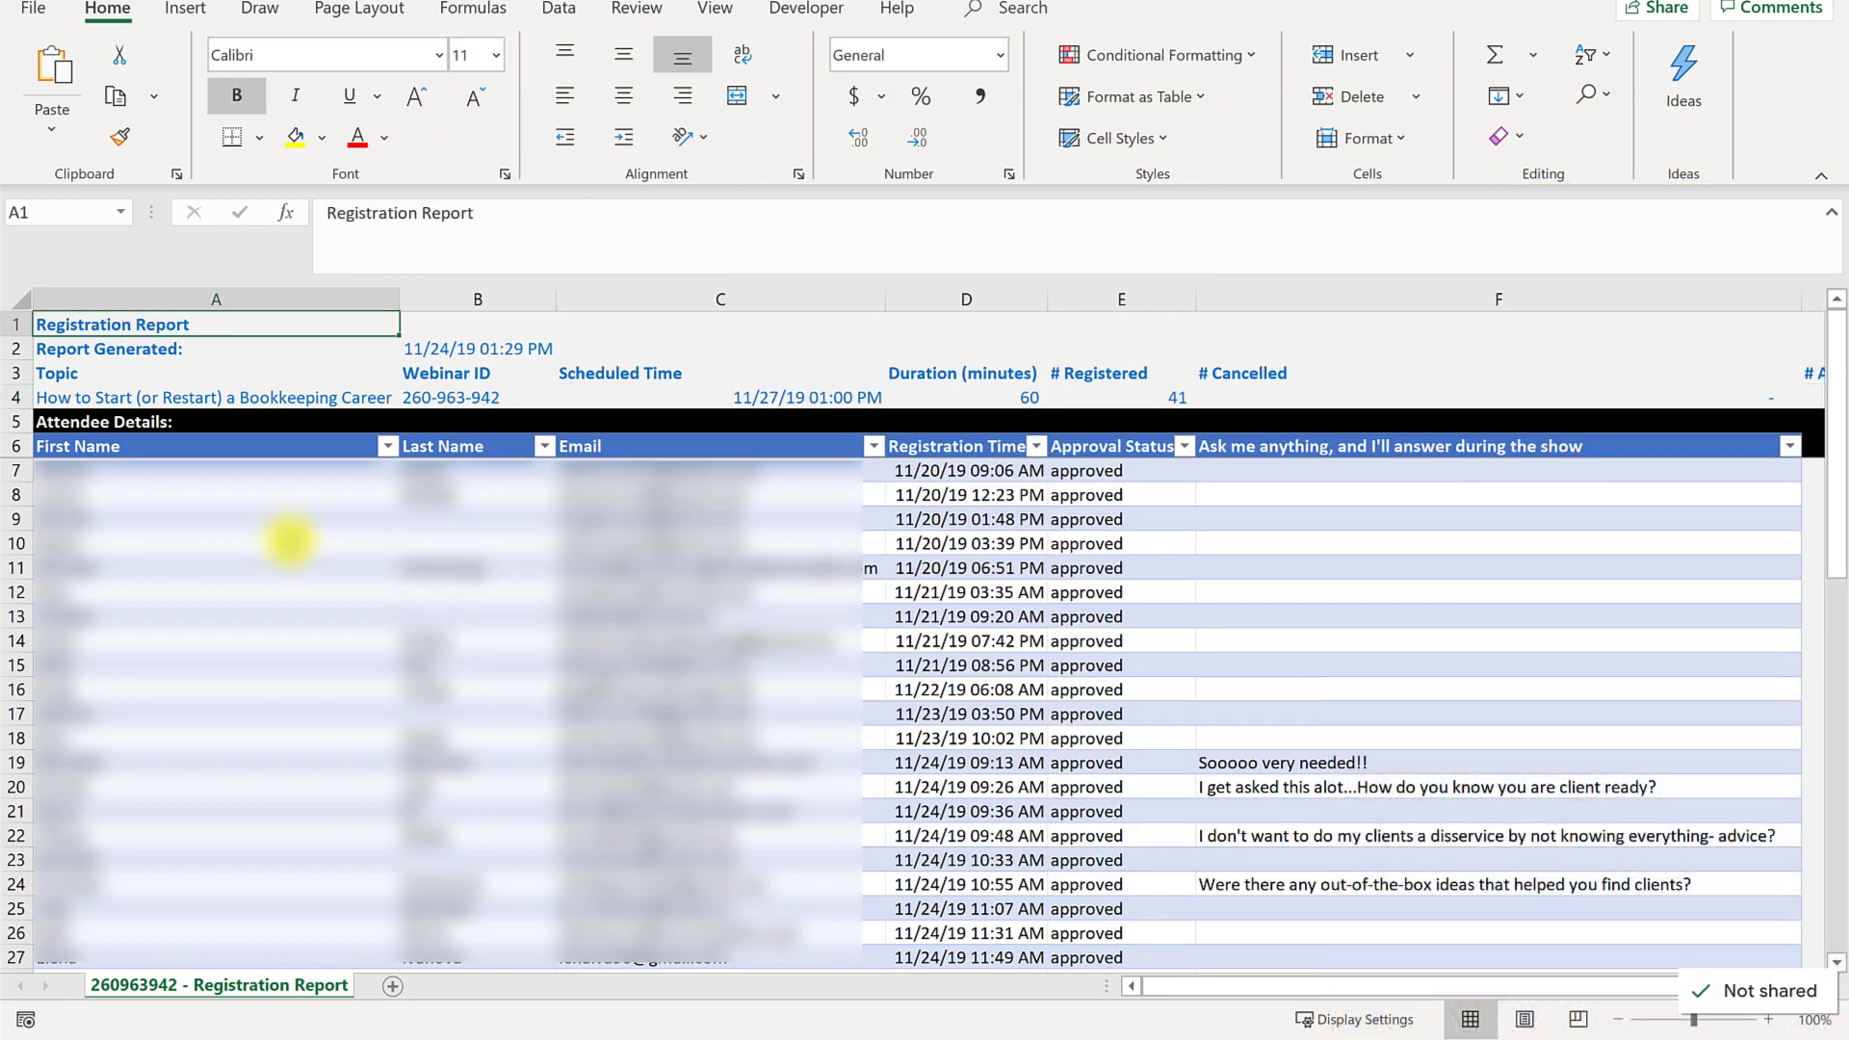
click(122, 447)
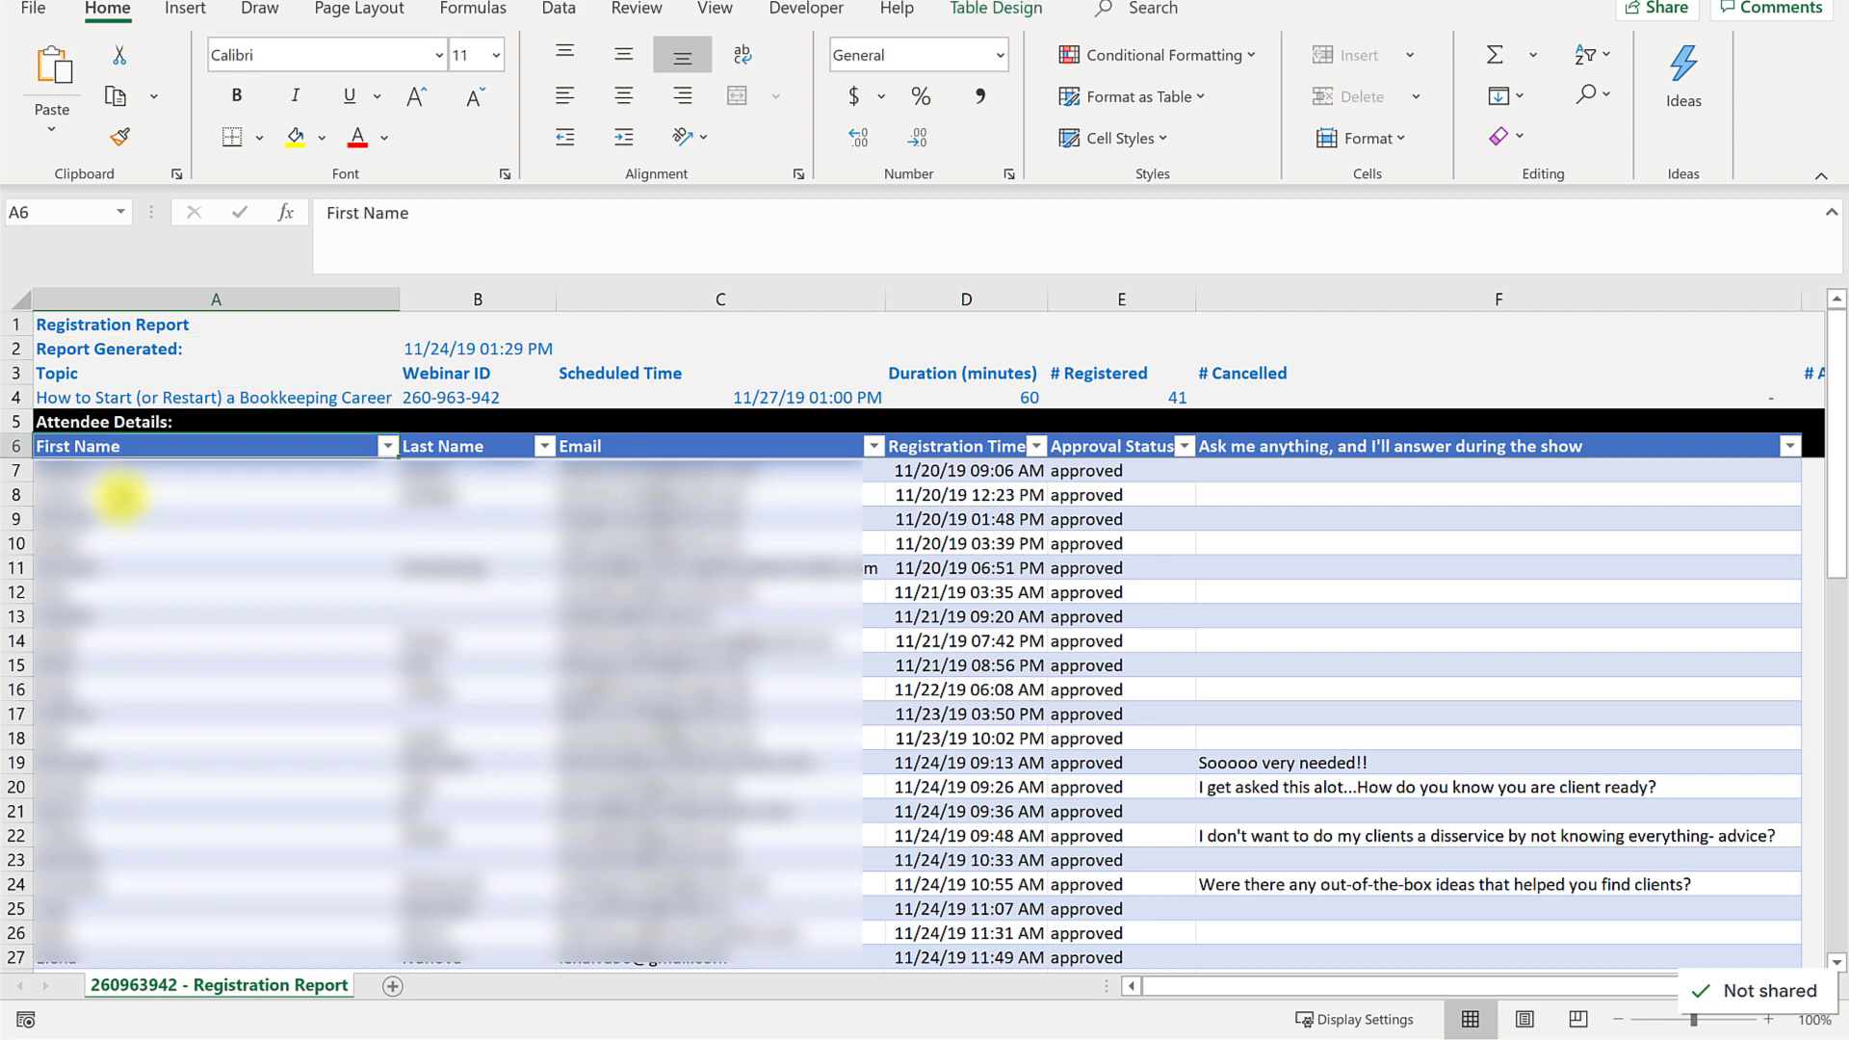
key(ctrl+shift+End)
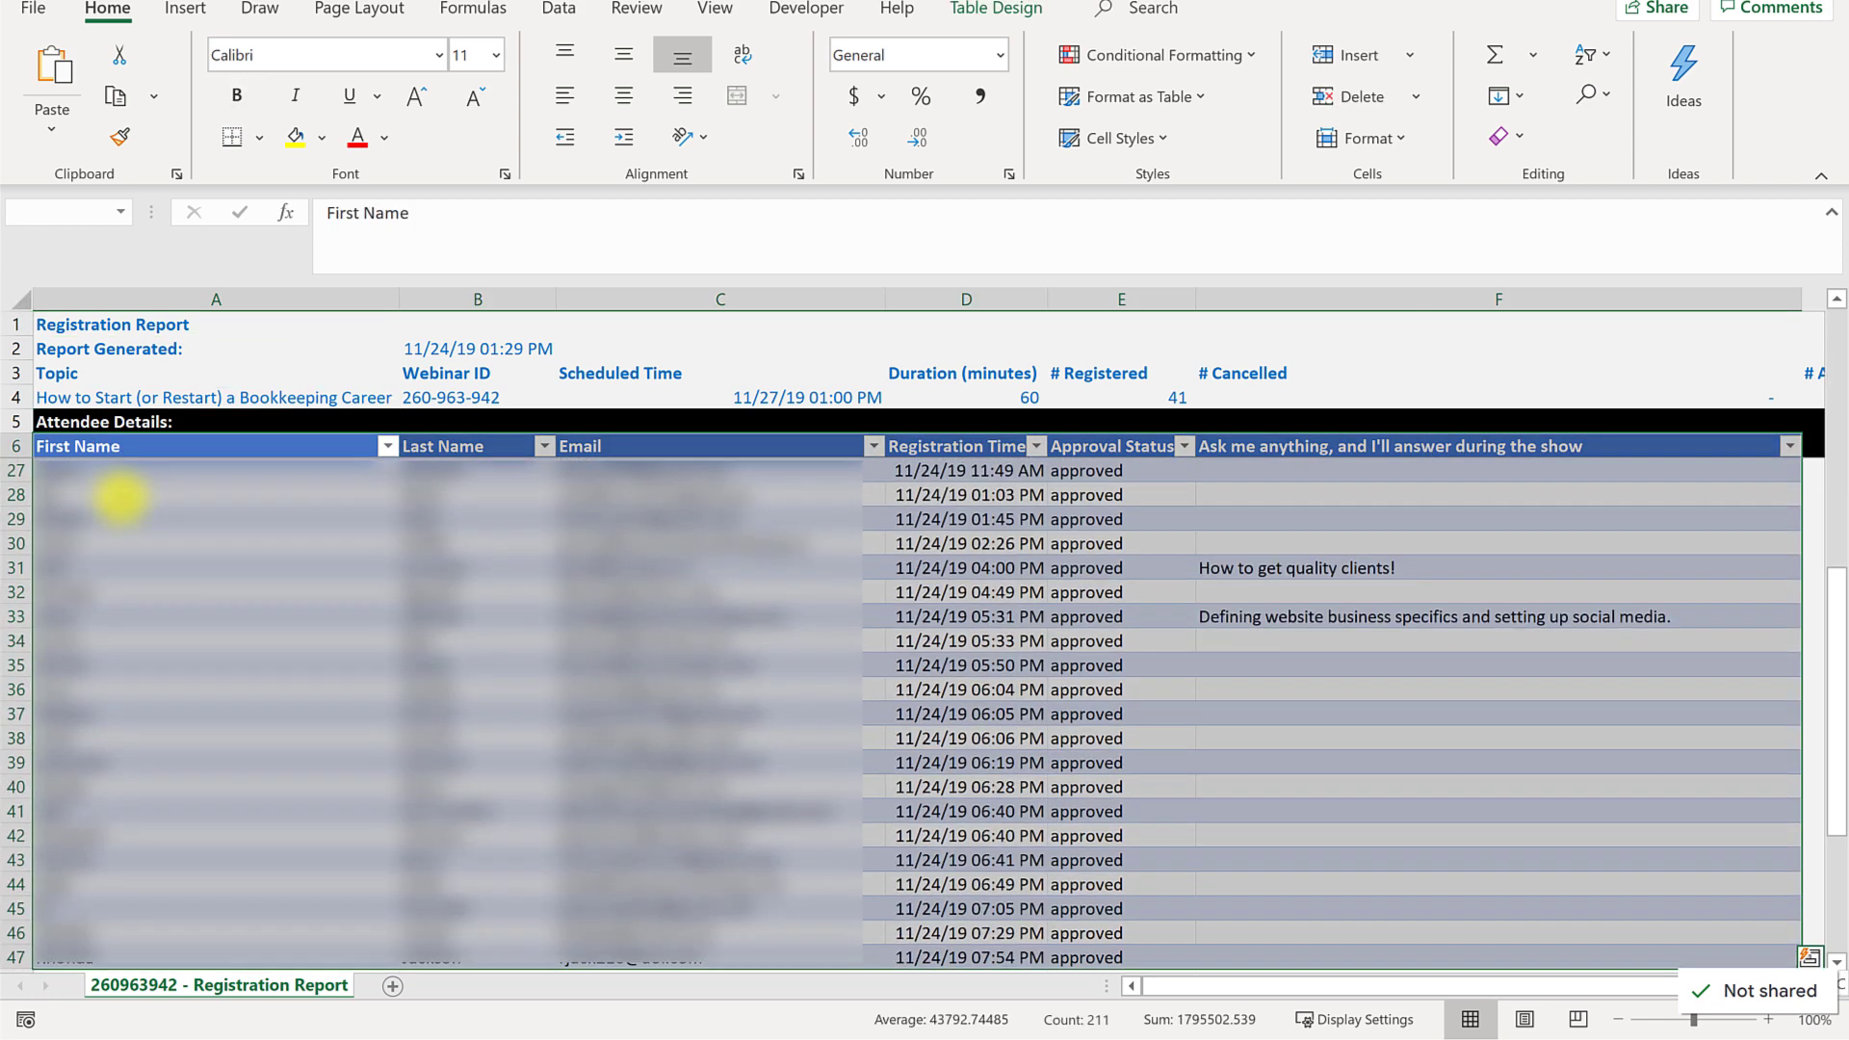
- Review the =COUNTA(Table1[First Name]) formula in E4 showing 41 registered
key(Up)
key(Up)
key(Up)
key(Up)
key(Up)
key(Down)
key(Down)
key(Down)
key(Down)
key(Down)
key(Down)
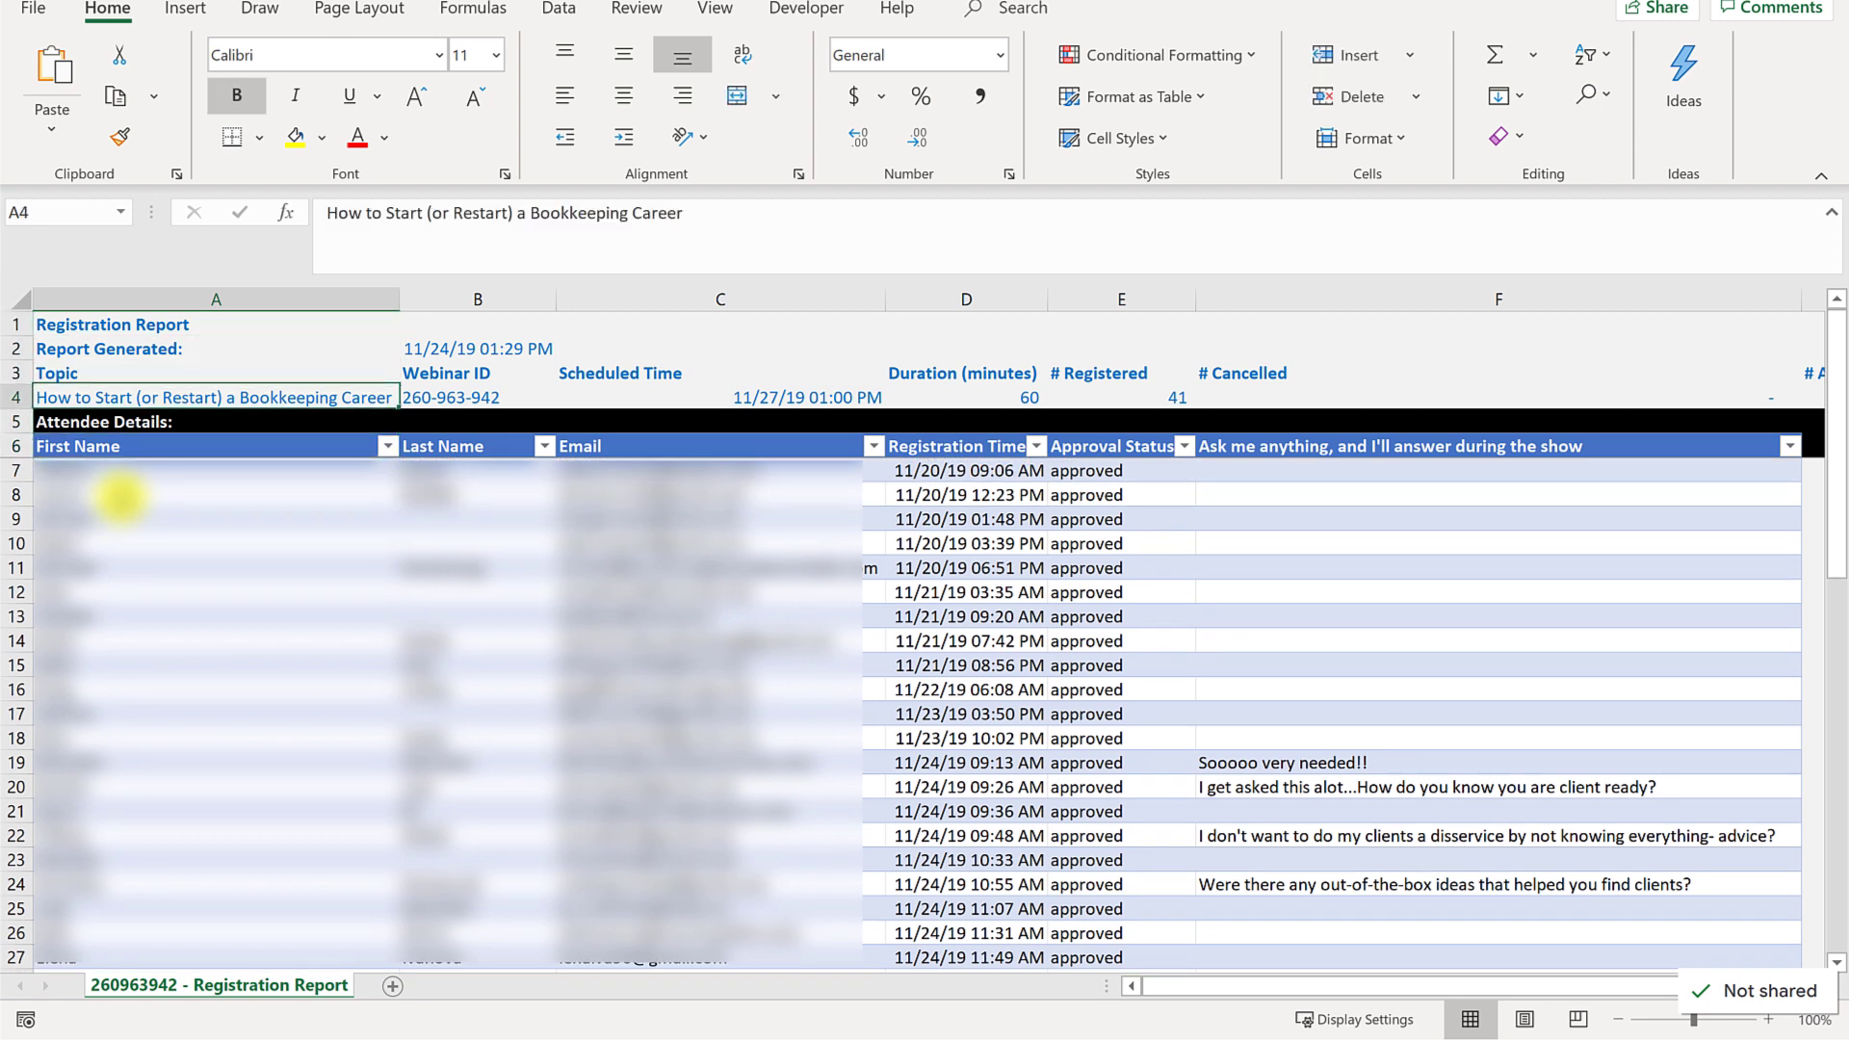
key(Up)
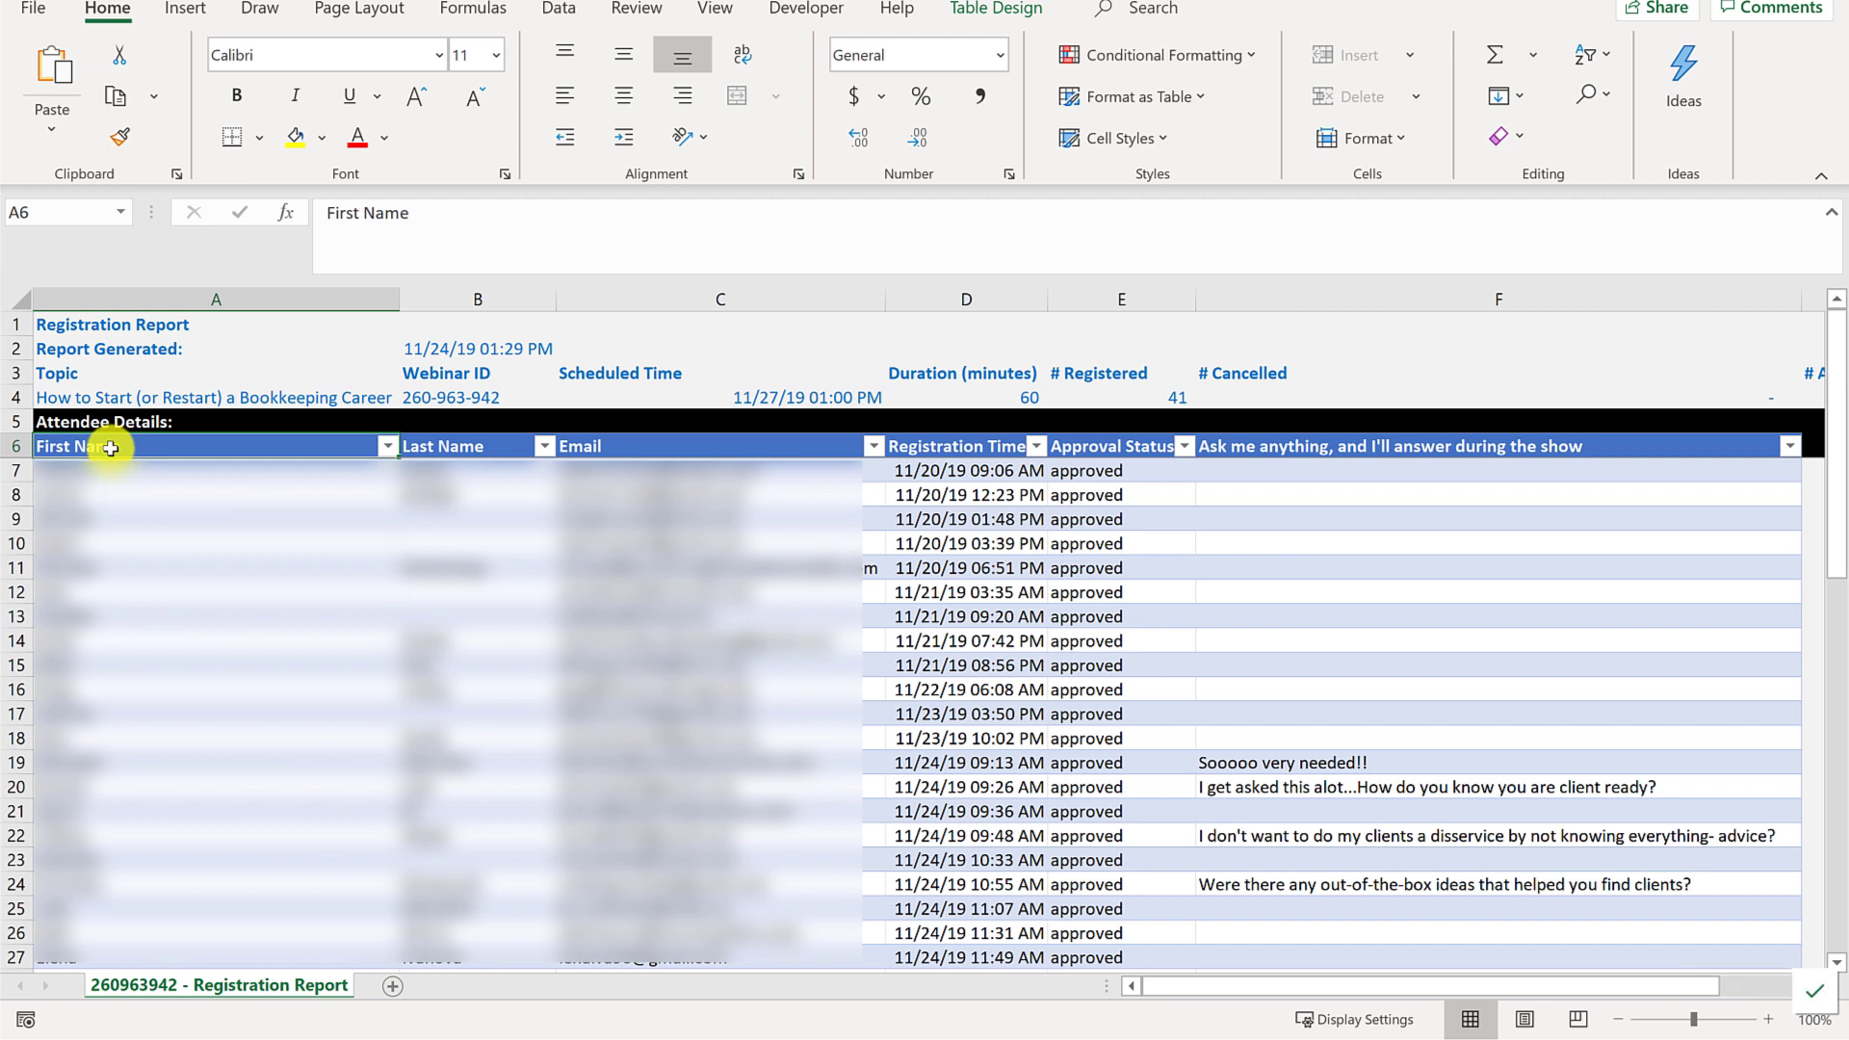
key(ctrl+Home)
key(Right)
key(Right)
key(Right)
key(Right)
key(Down)
key(Down)
key(Down)
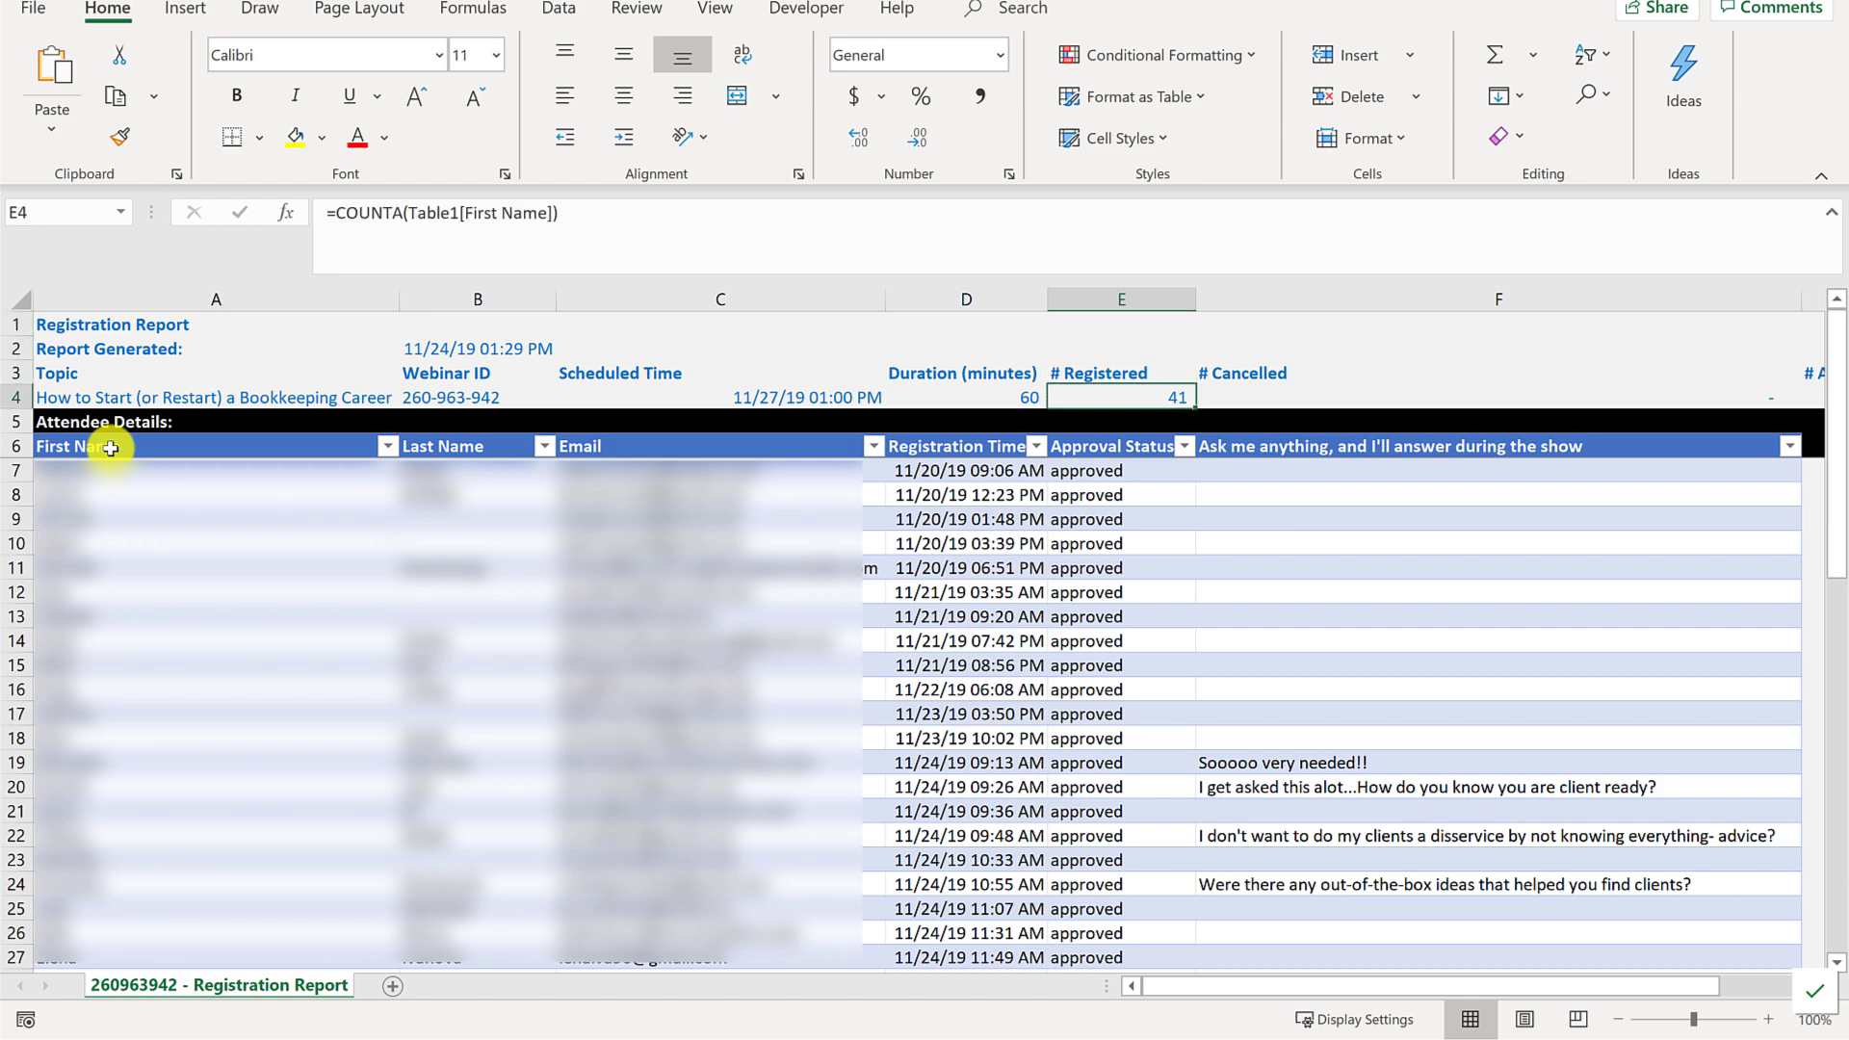
key(Left)
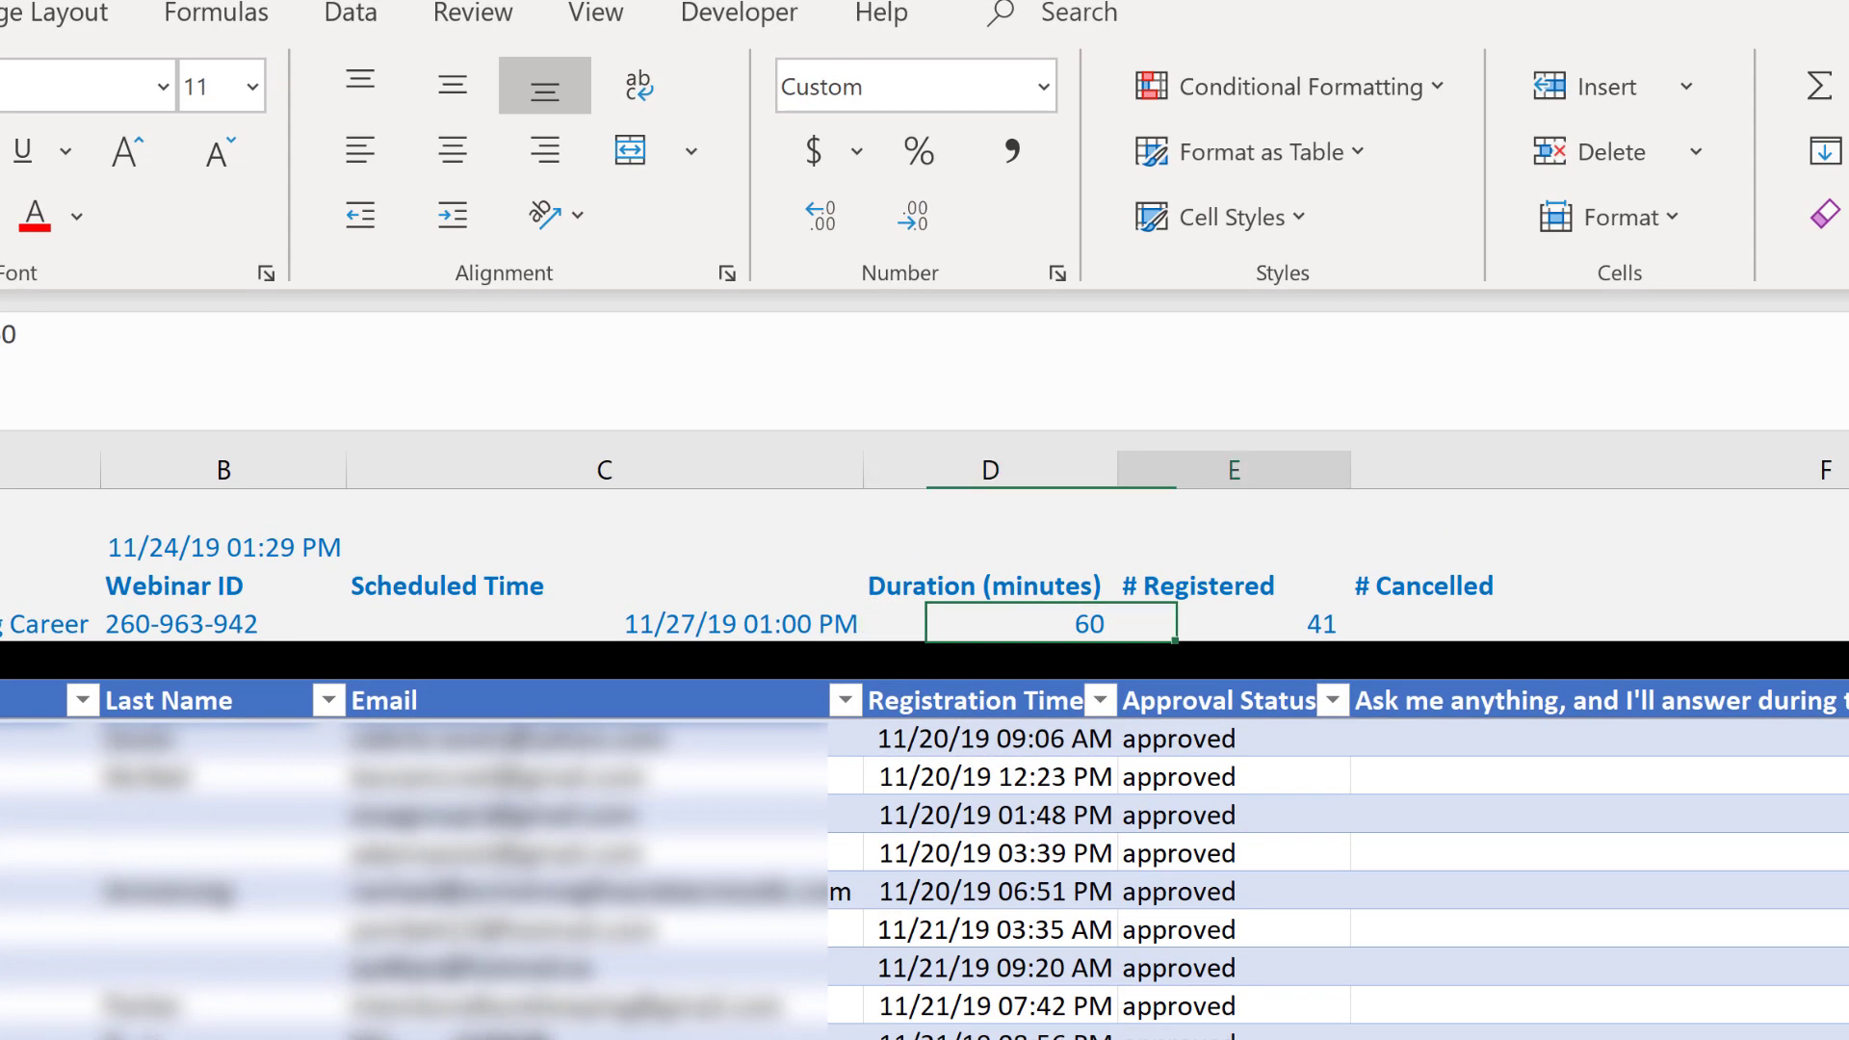
key(Right)
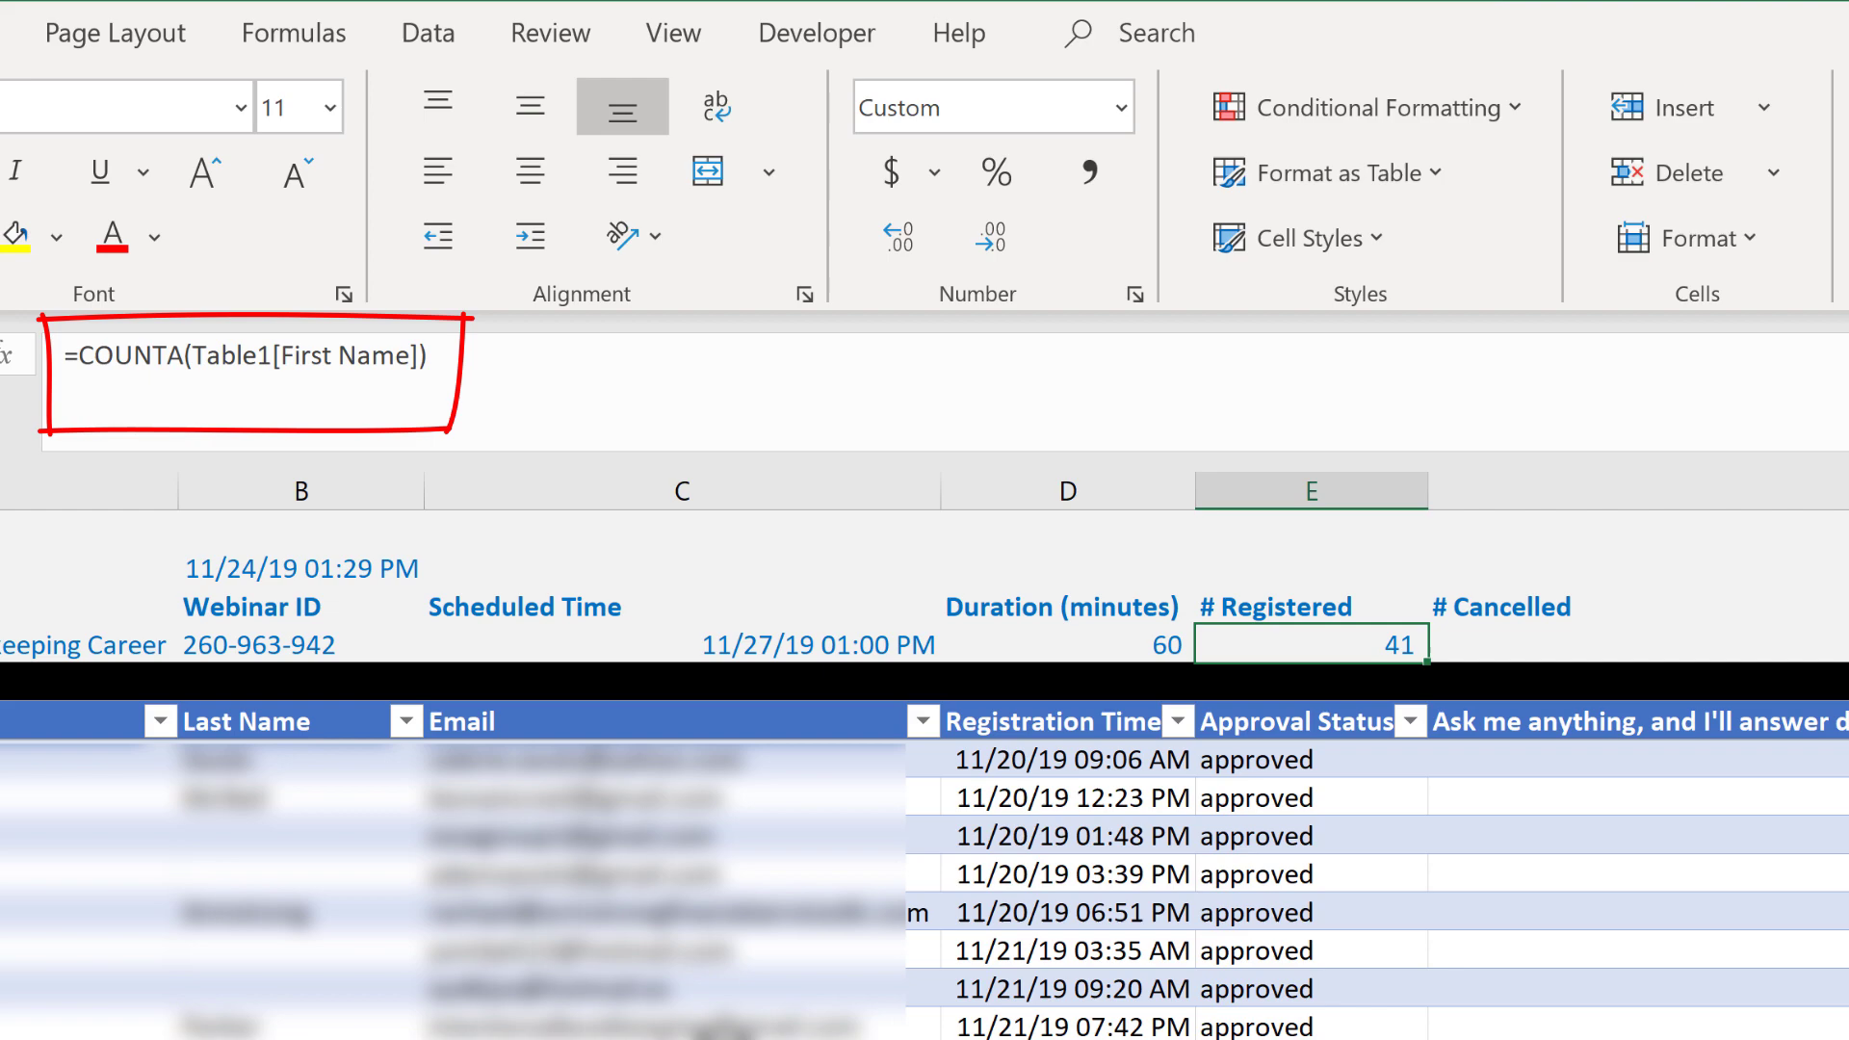
- Go to the empty row A48 below the table's last attendee
click(165, 463)
key(ctrl+Down)
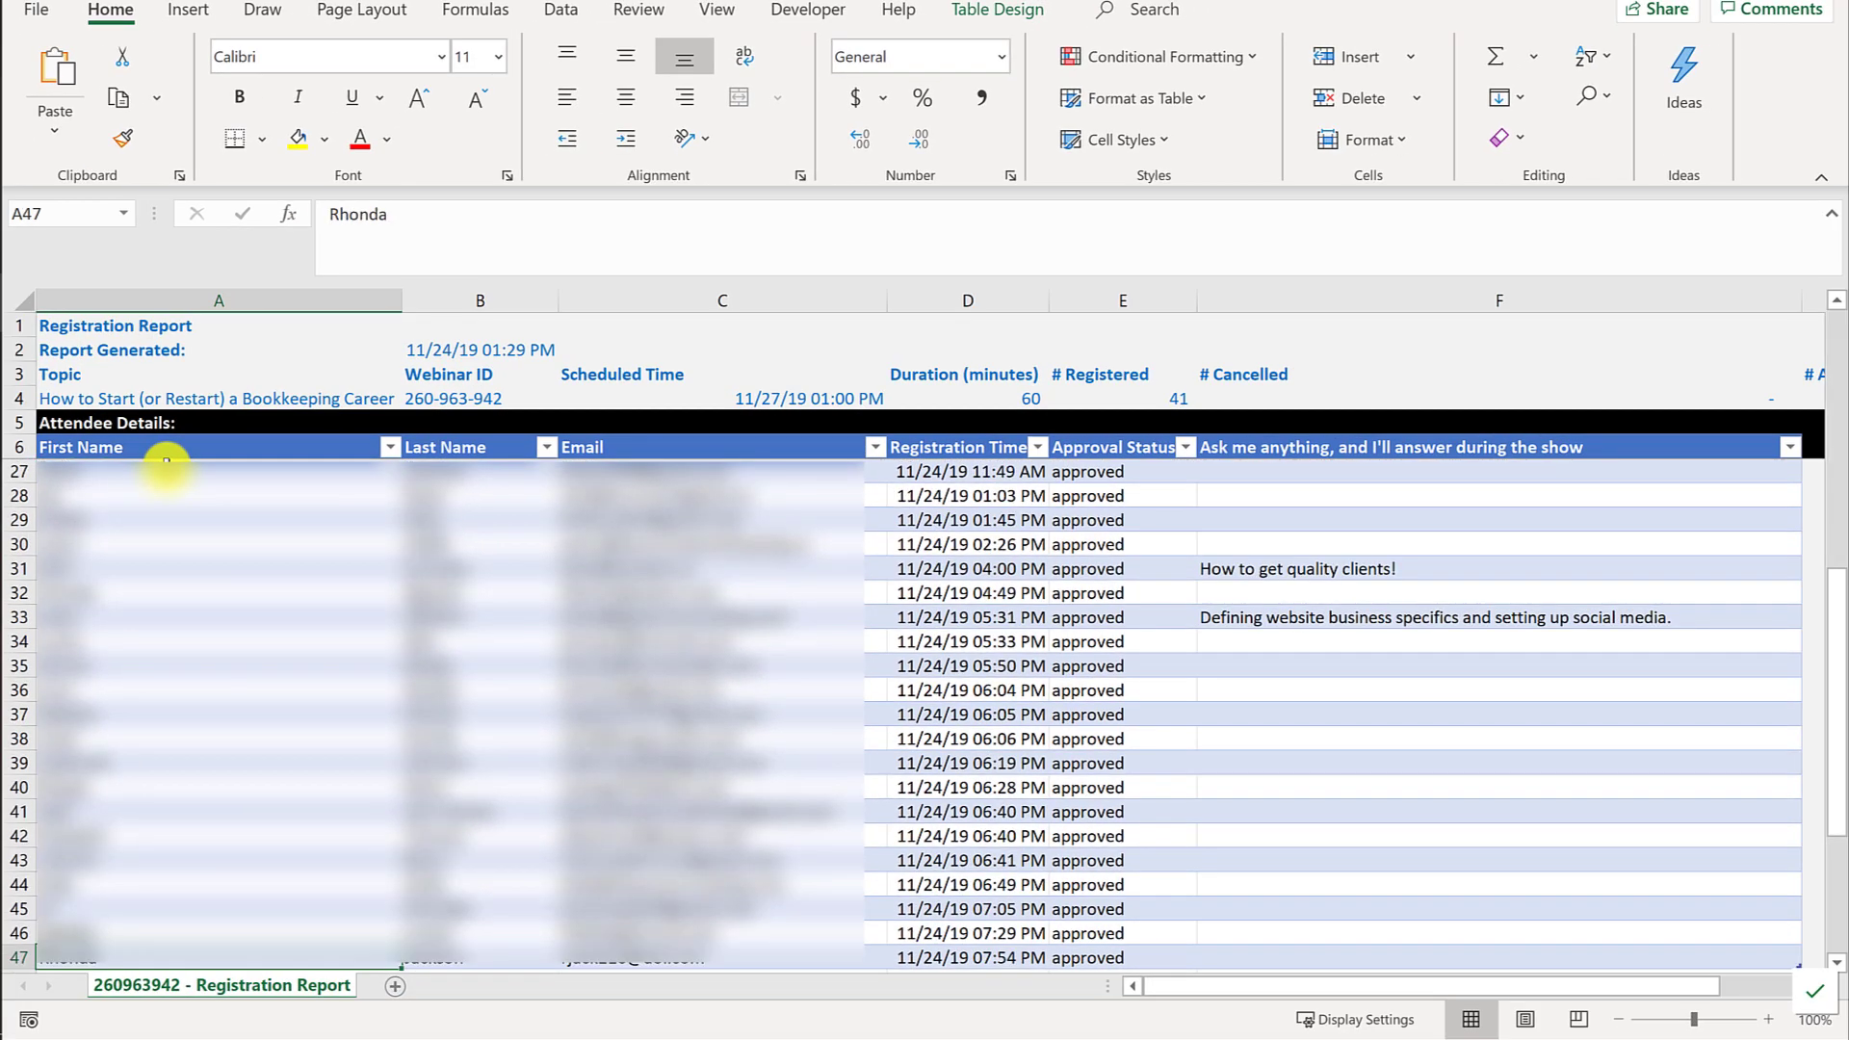
key(Down)
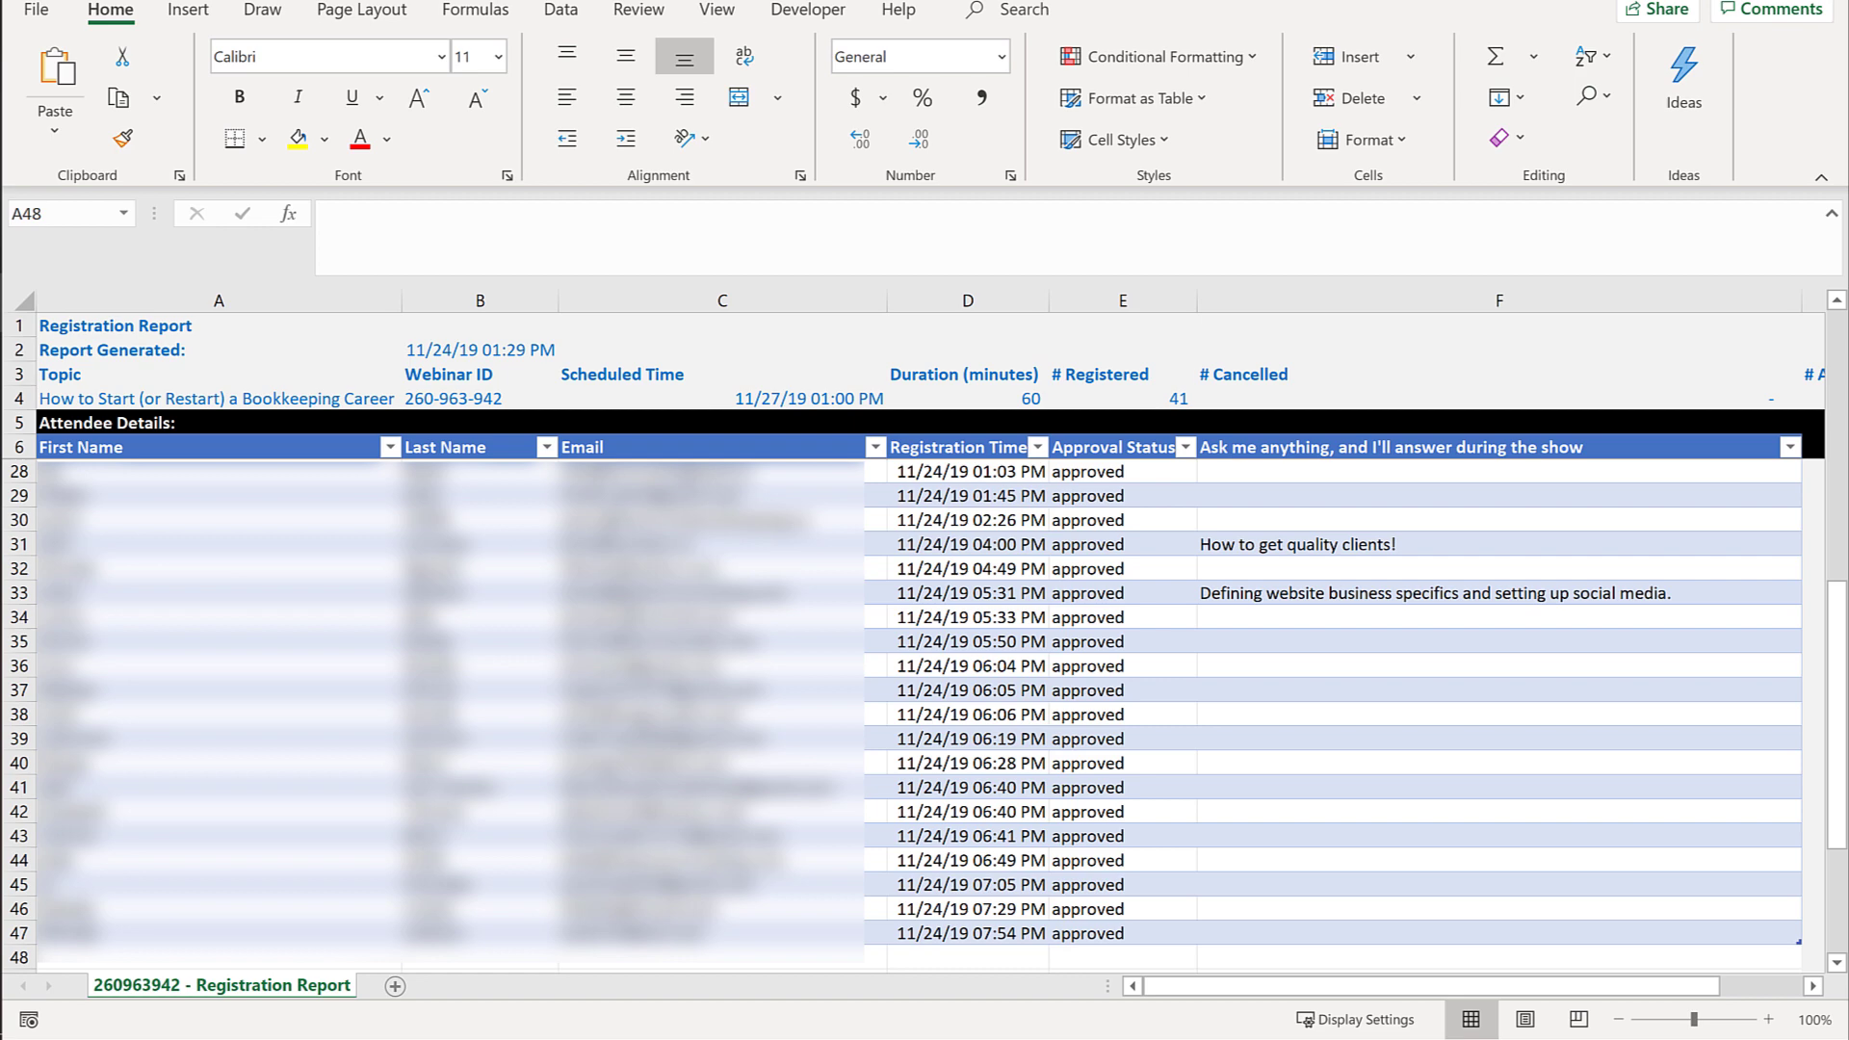
- Copy the new registrant rows from the second registration report
key(ctrl+c)
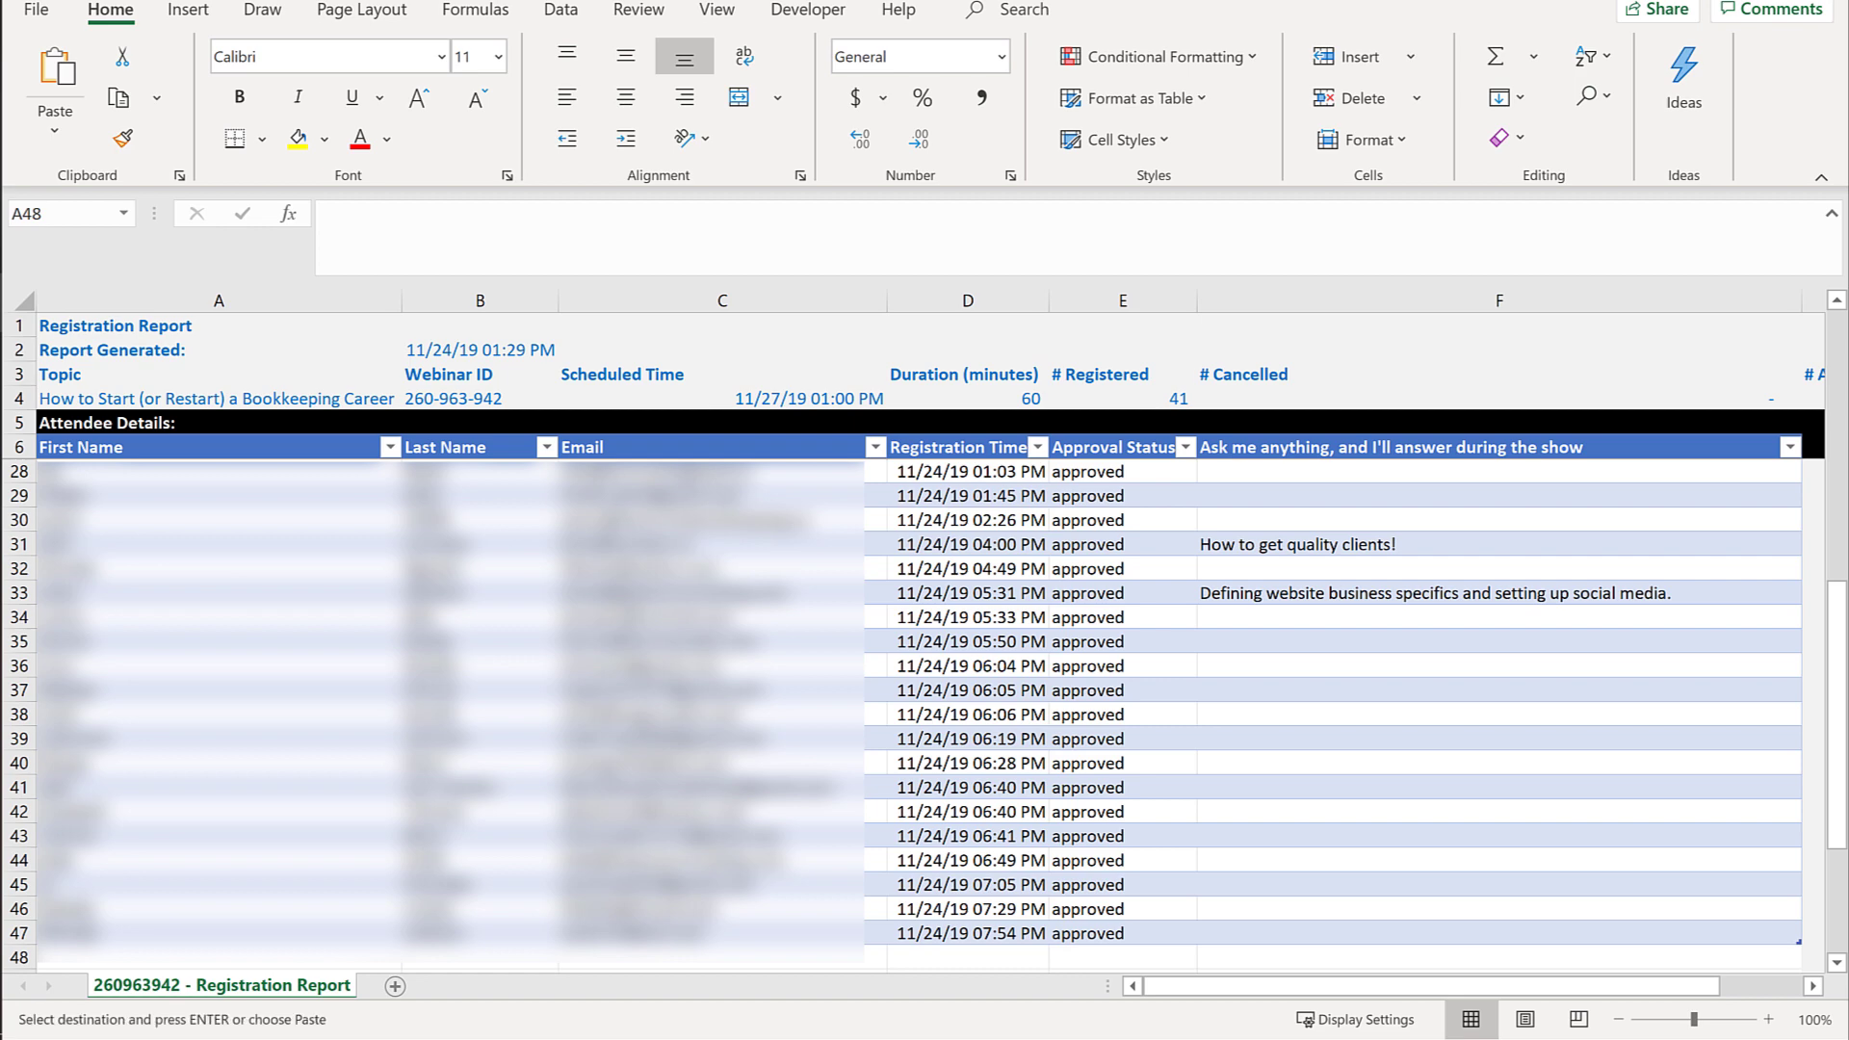
key(alt+Tab)
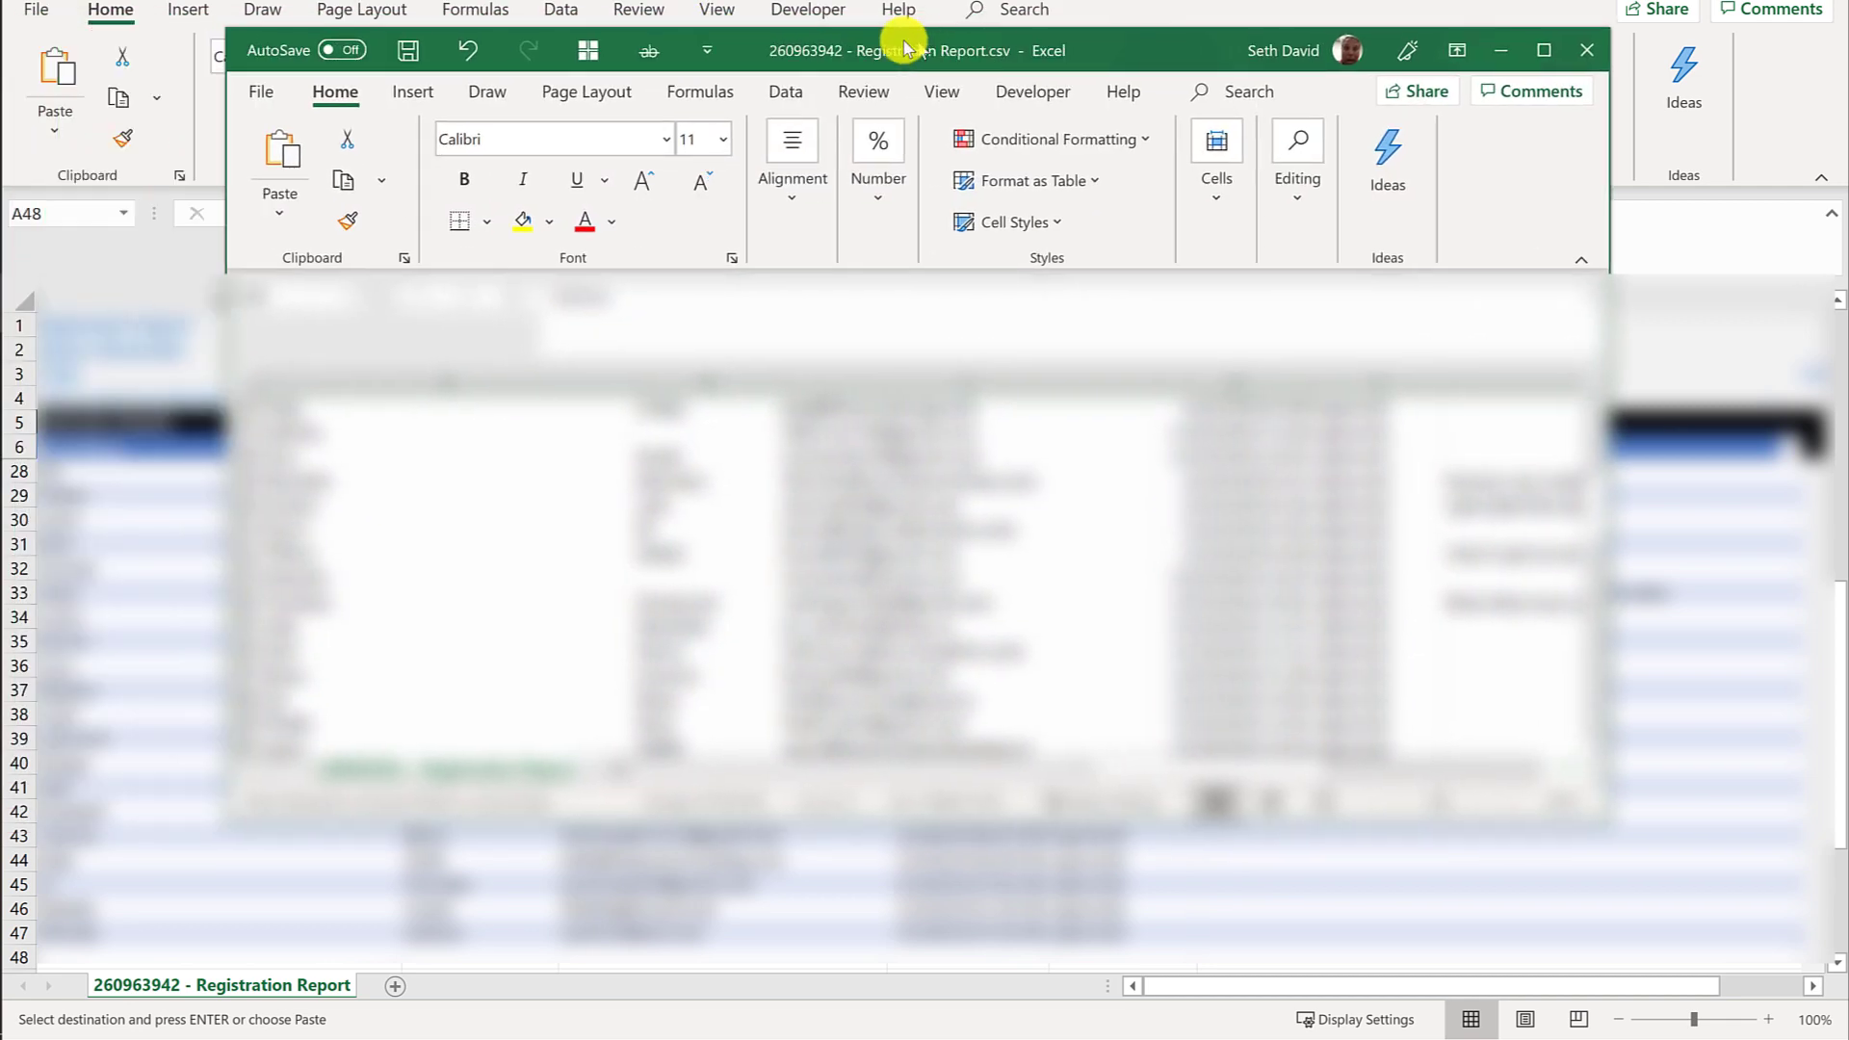
shift+click(391, 691)
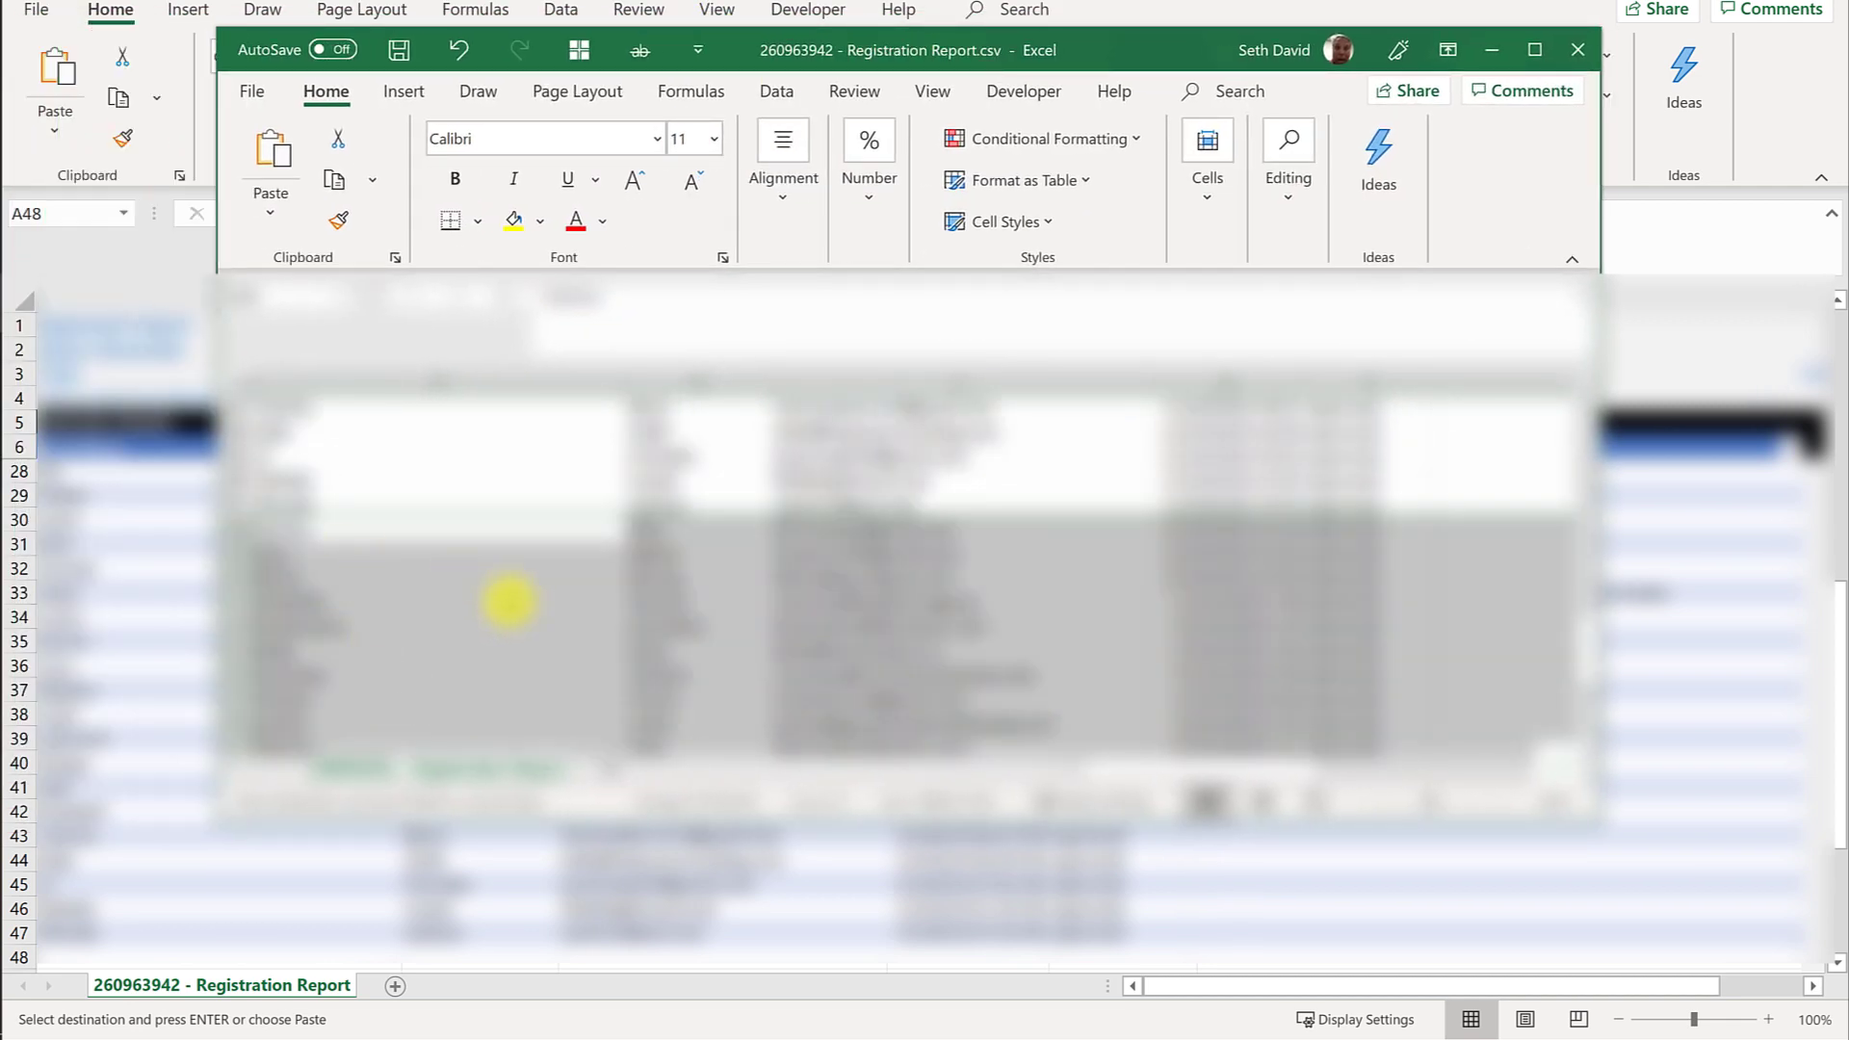
drag(776, 54, 1848, 385)
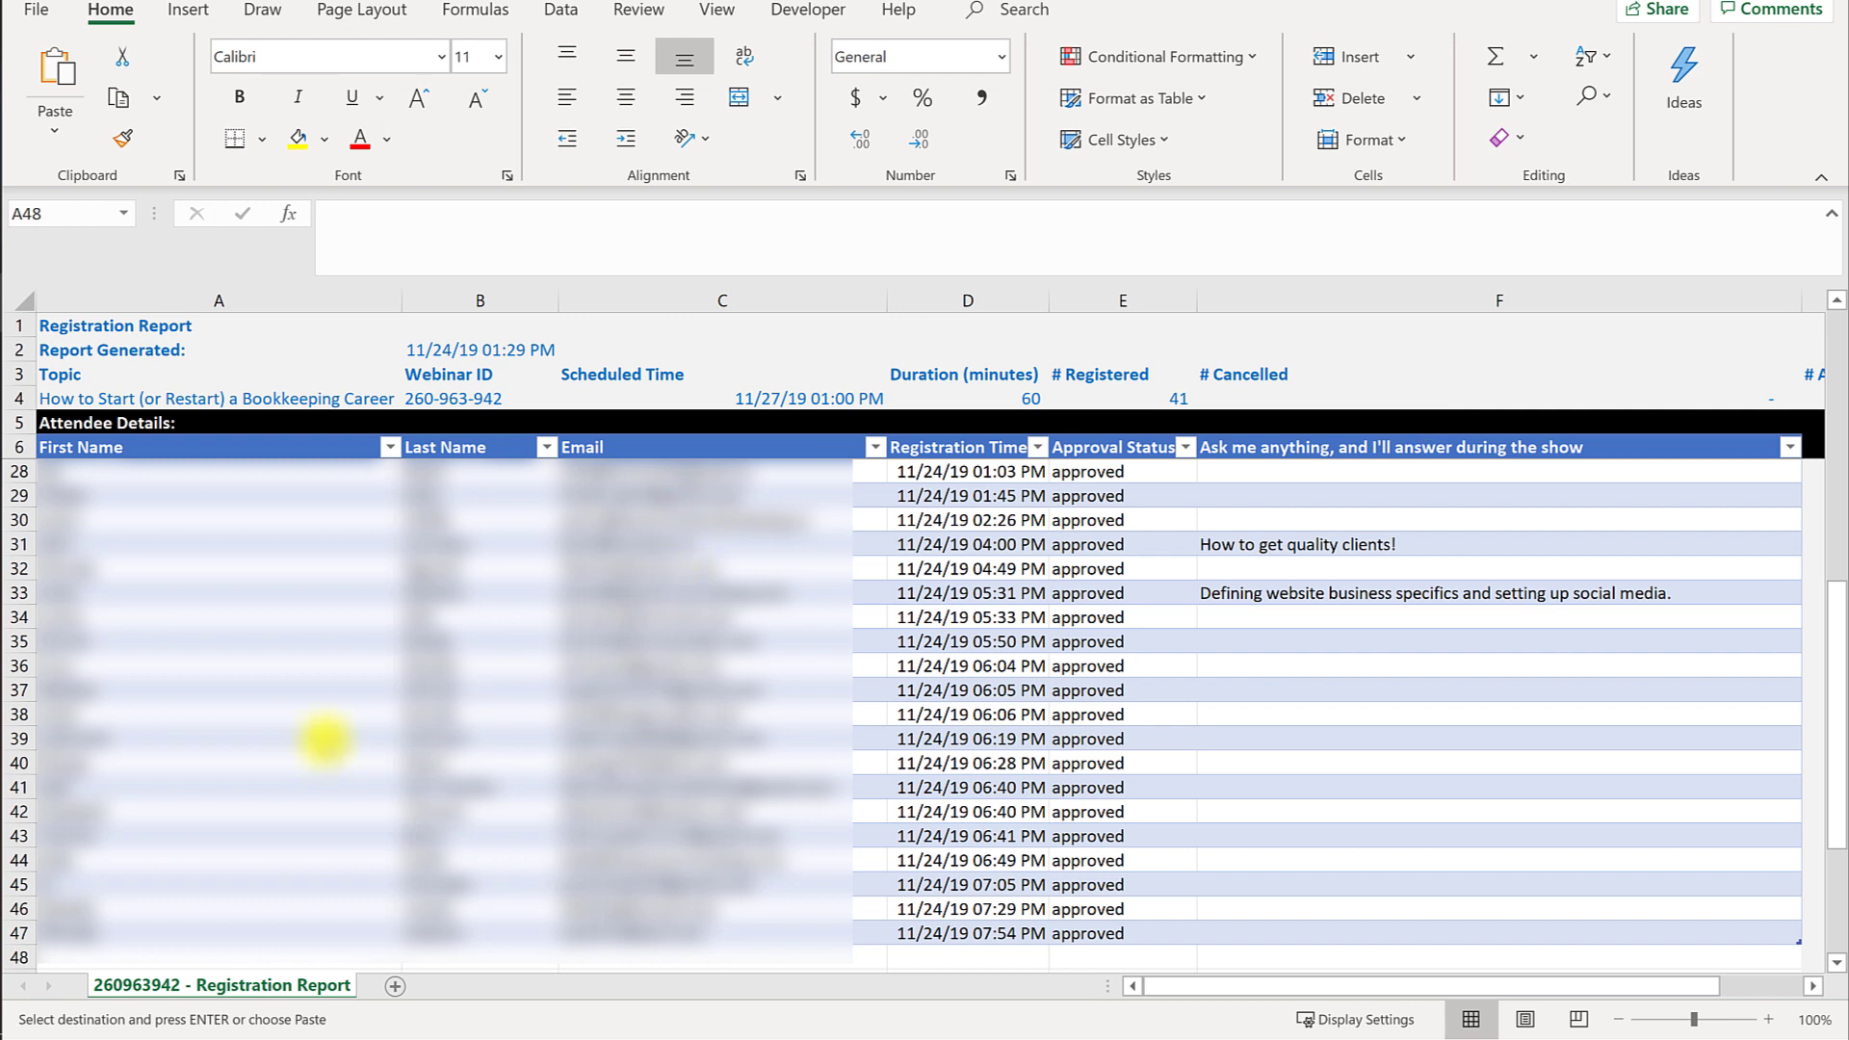
- Paste the copied registrants as values at A48, raising # Registered to 59
scroll(324, 740, down, 2)
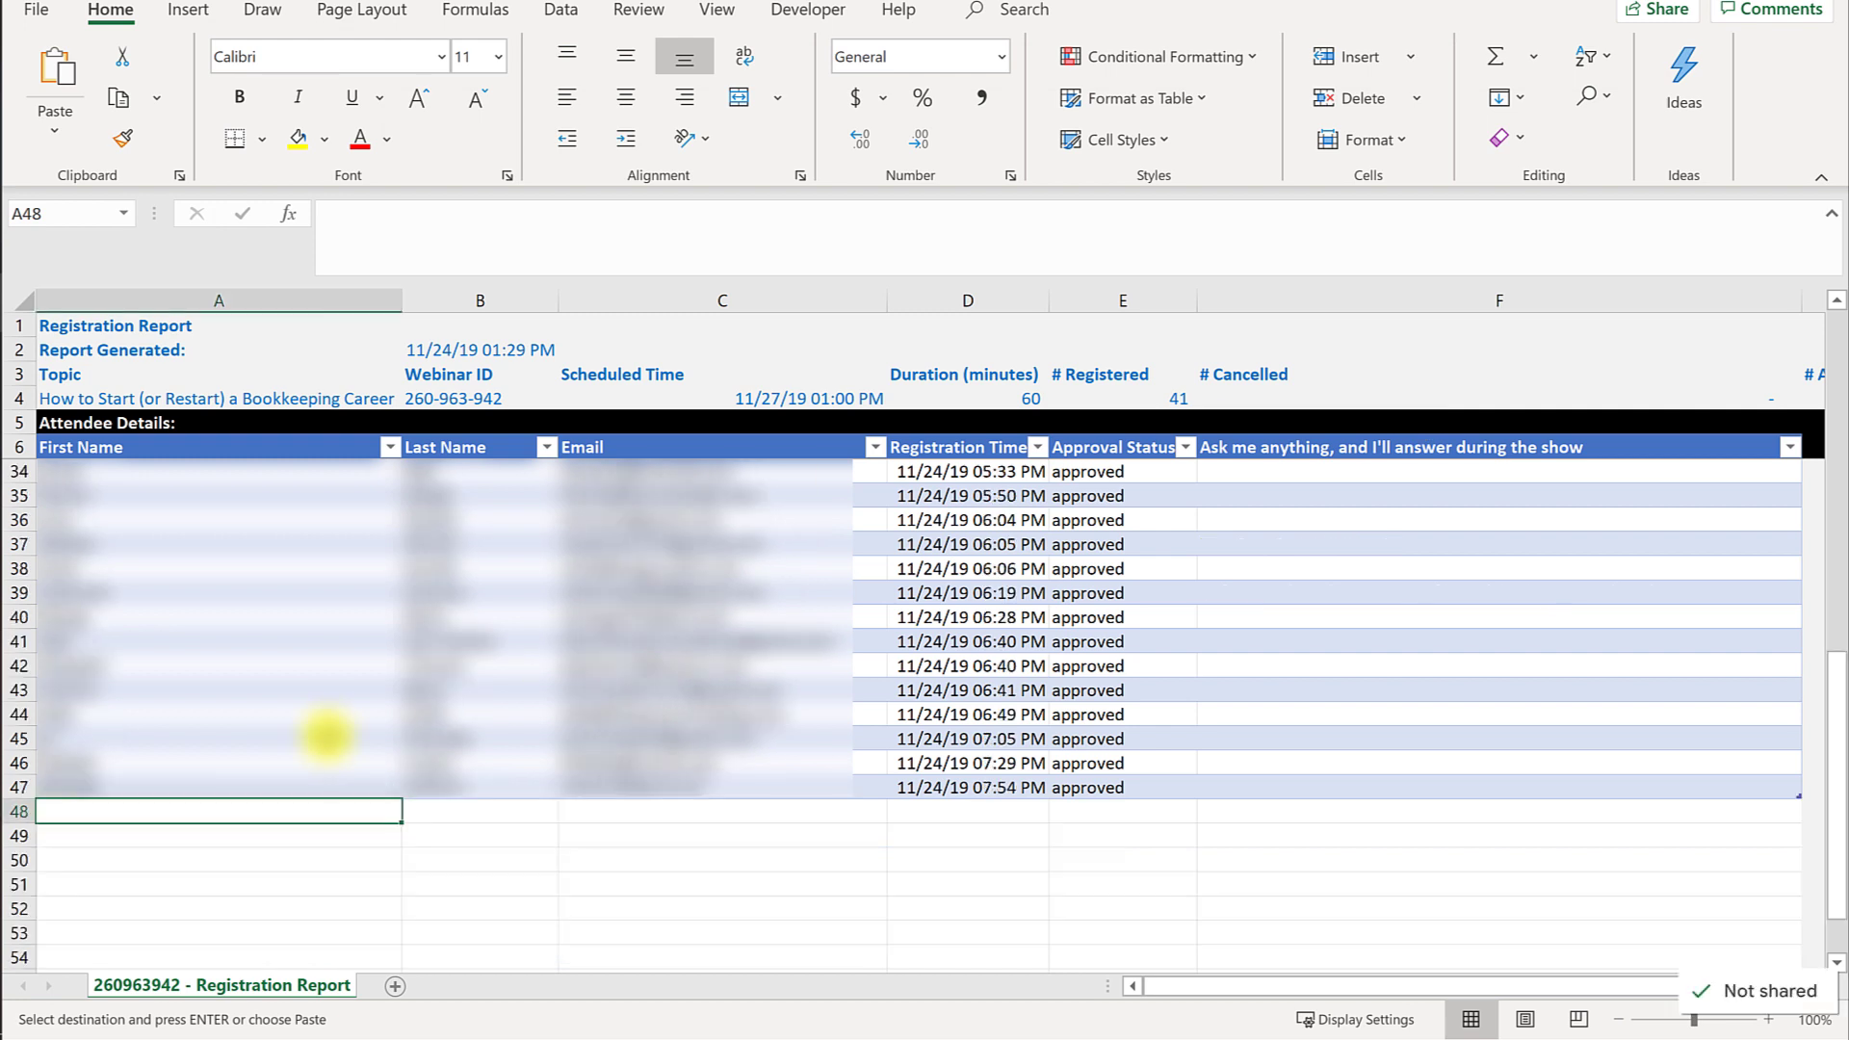
right_click(132, 814)
click(229, 239)
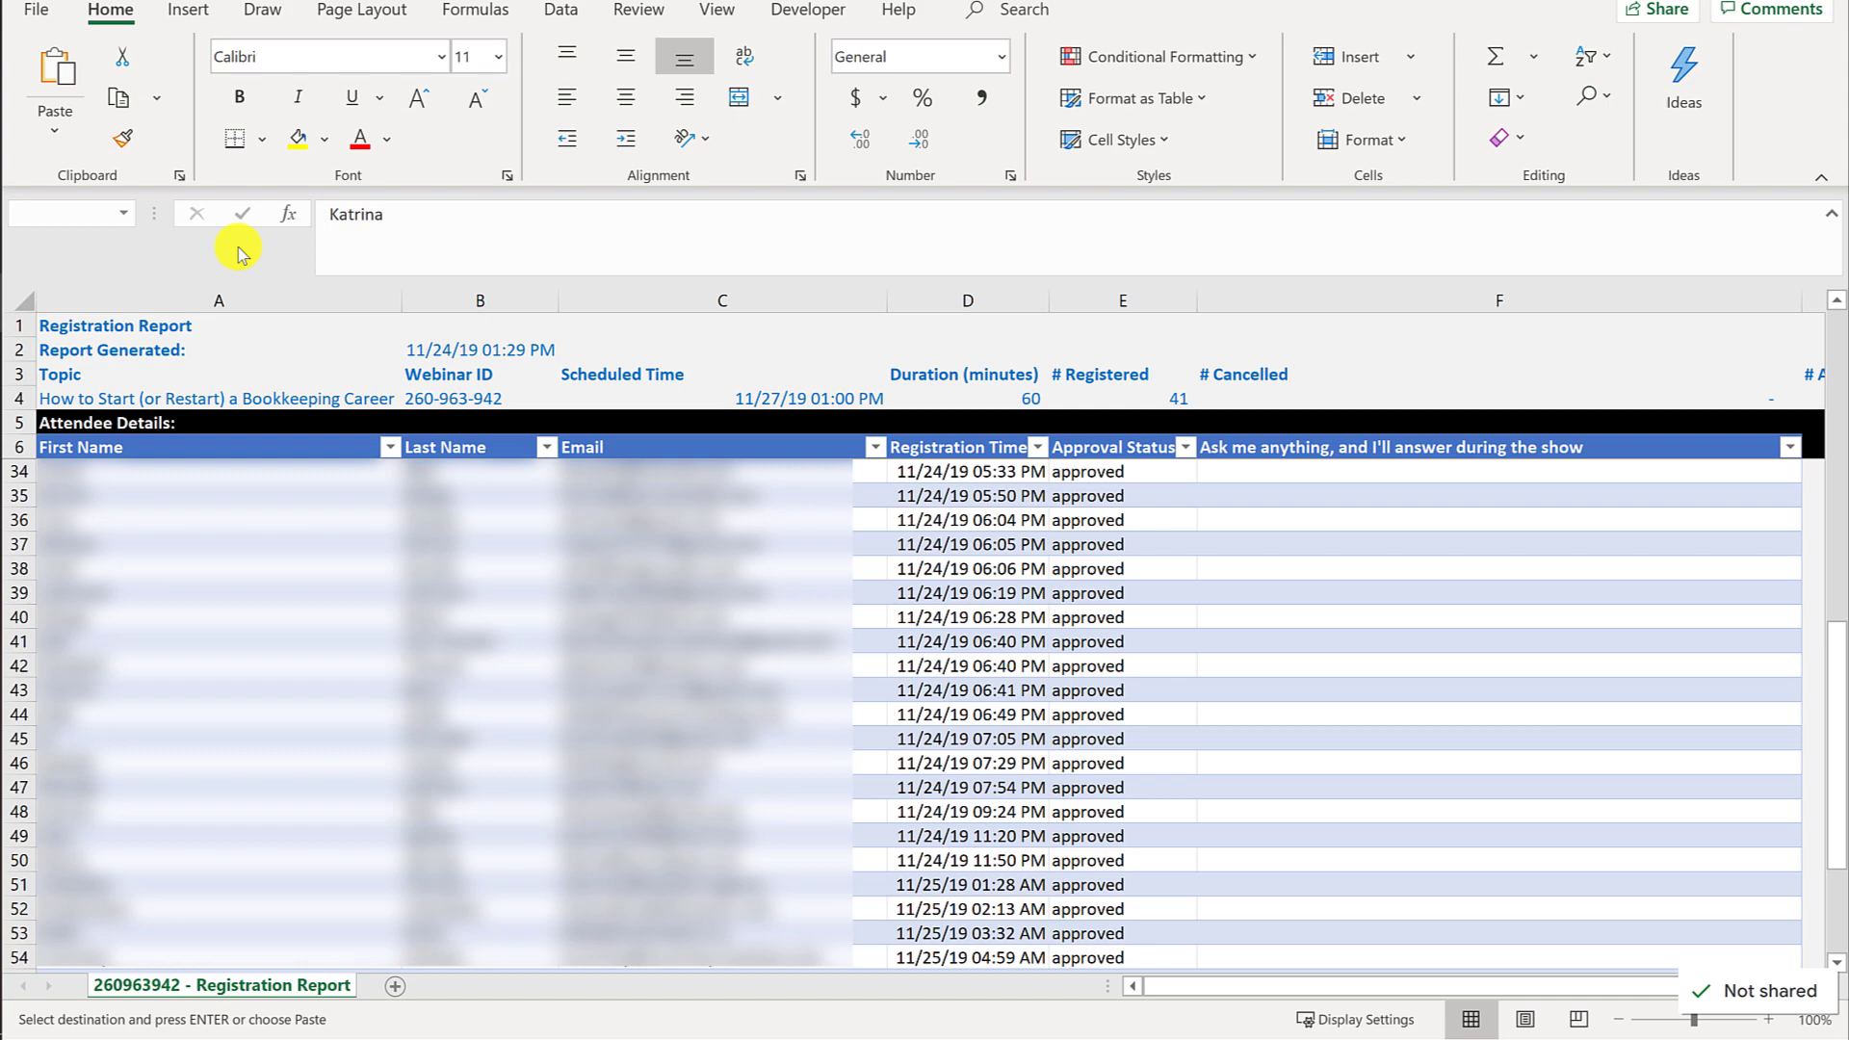
click(1069, 399)
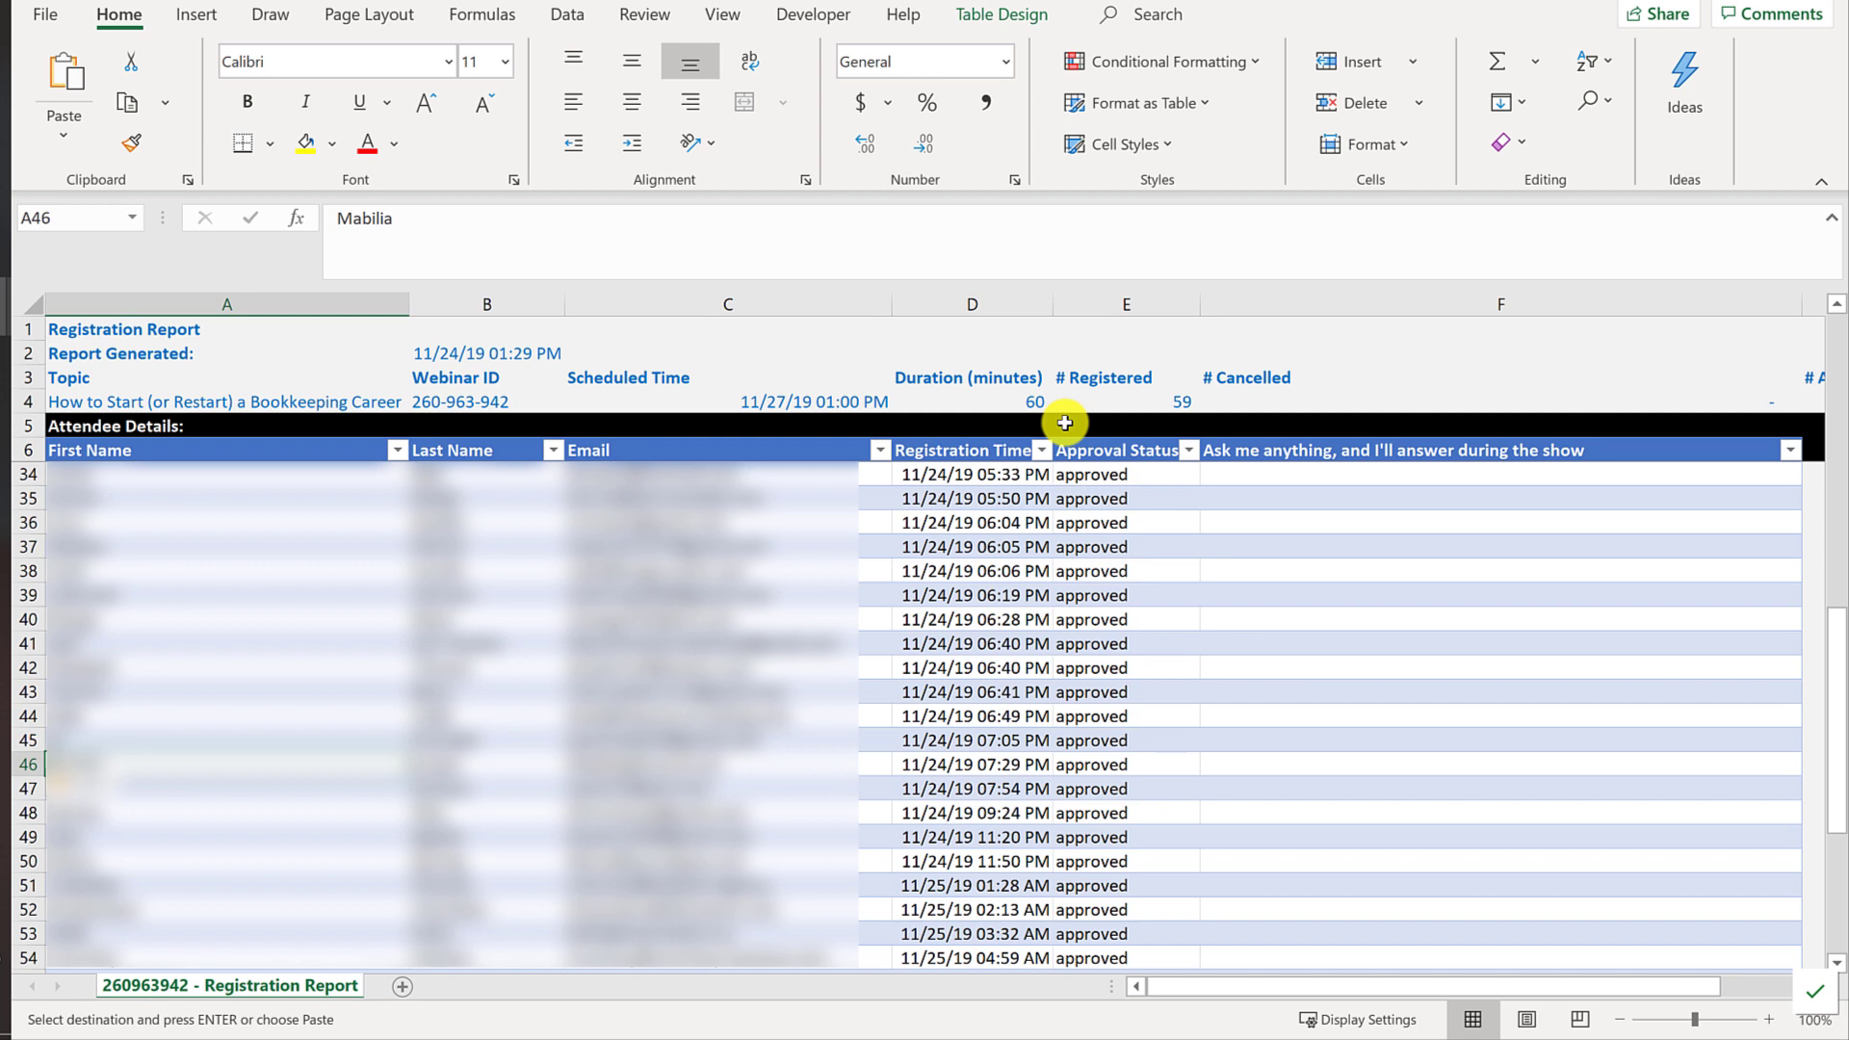
- Cancel copy mode and review the row 59 question and row 56 entry
key(Down)
key(Down)
key(Down)
key(Down)
key(Down)
key(Down)
key(Down)
key(Down)
key(Down)
key(Down)
key(Down)
key(Down)
key(Down)
key(Down)
key(Down)
key(Down)
key(Down)
key(Down)
key(Down)
key(Down)
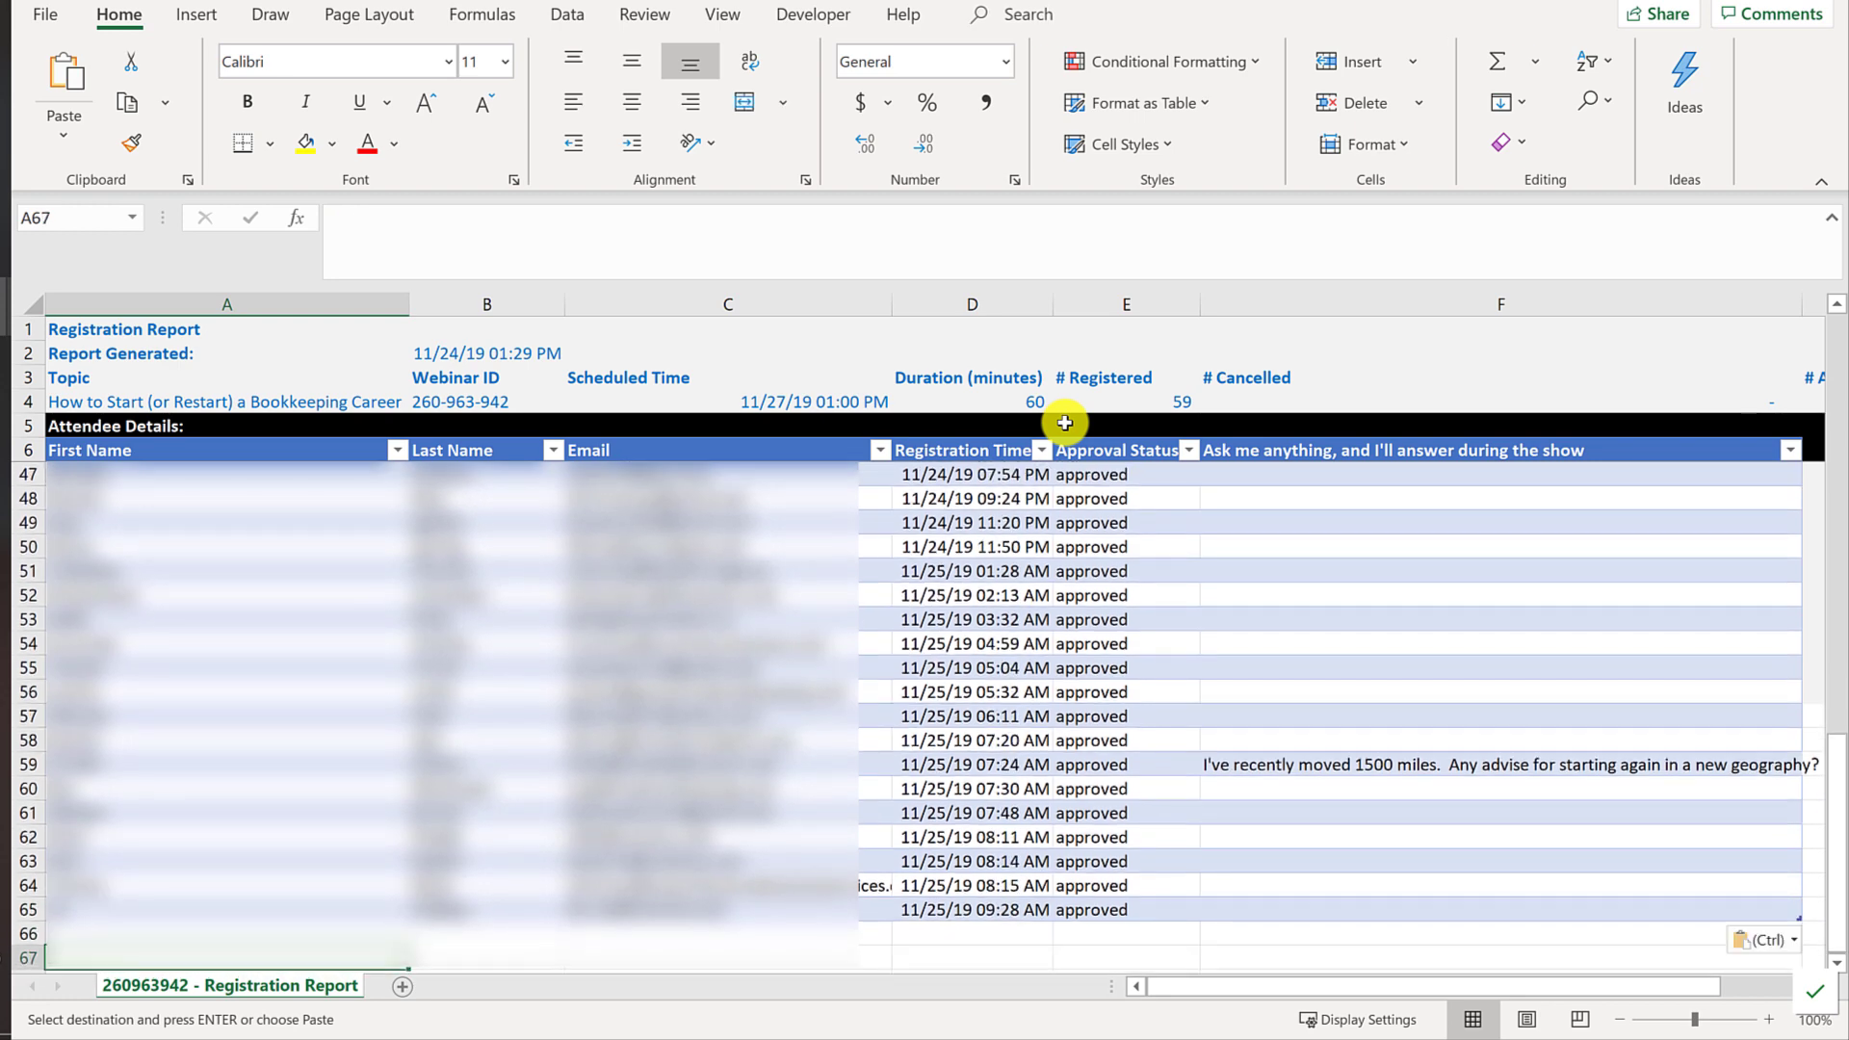
key(Up)
key(Up)
key(Escape)
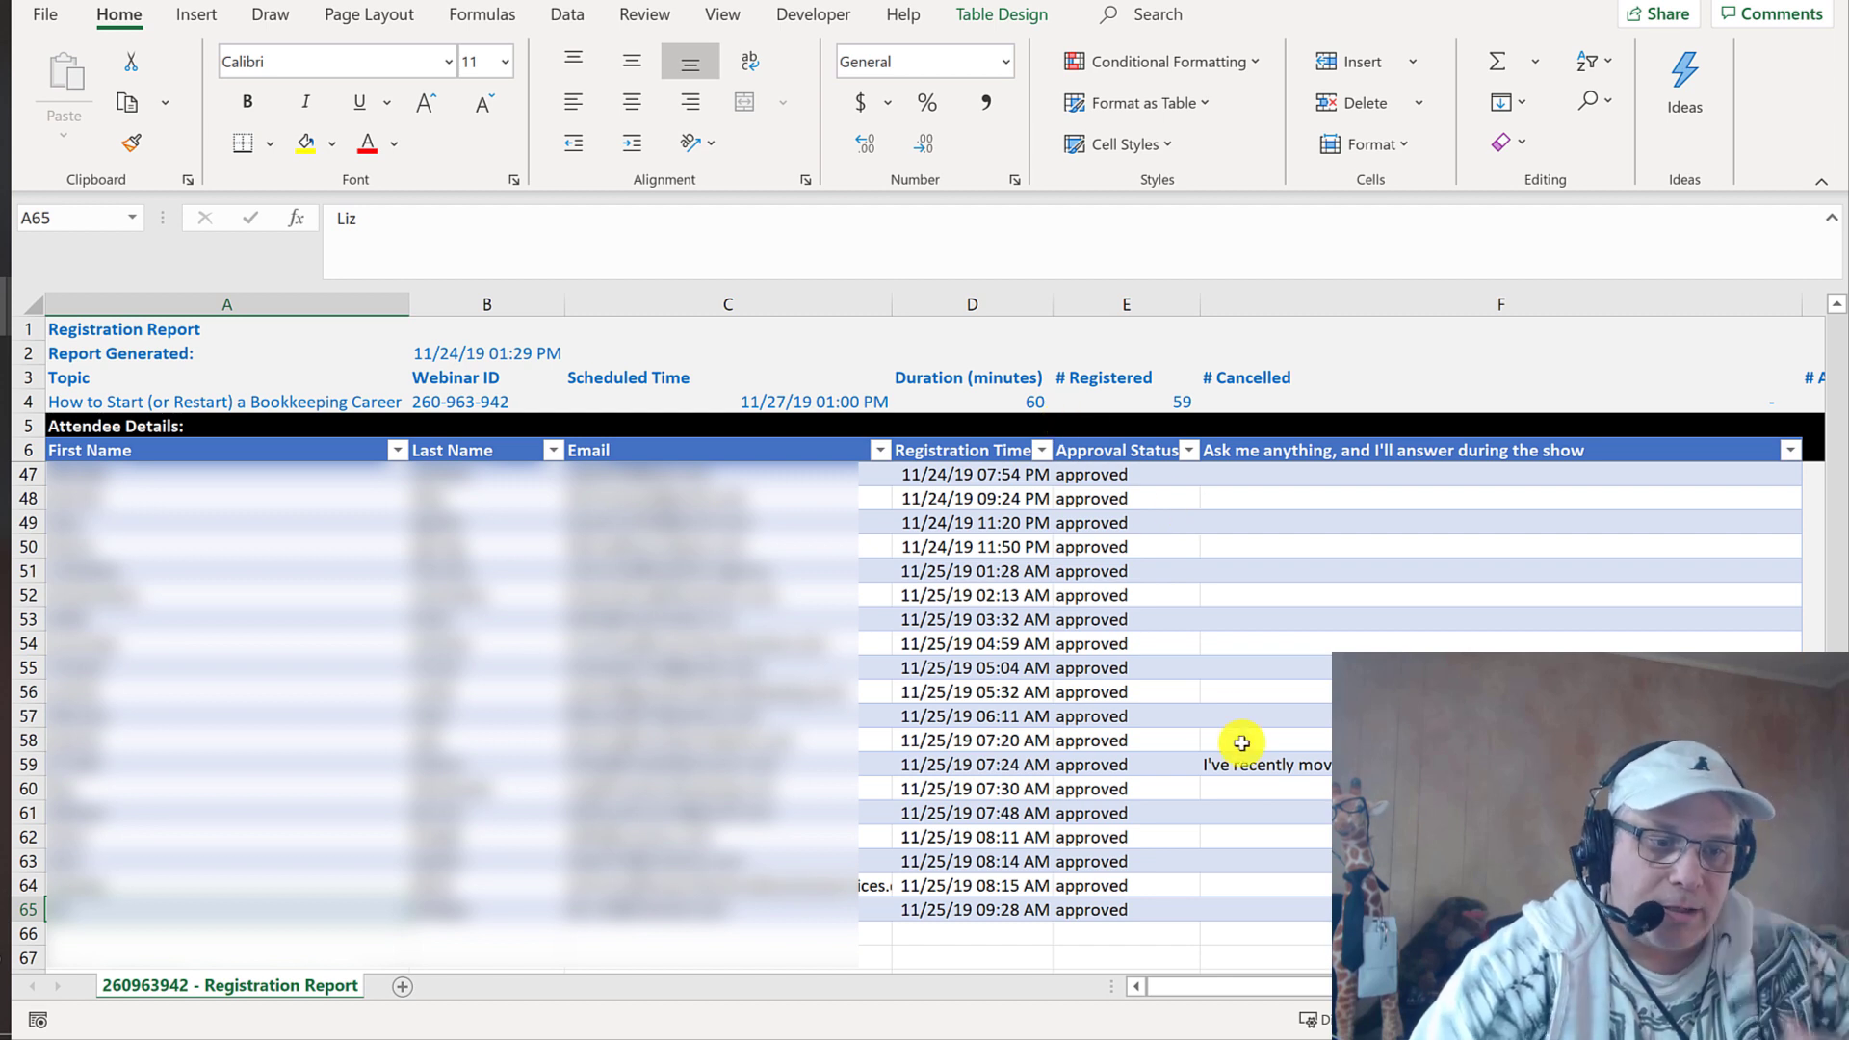
click(1242, 763)
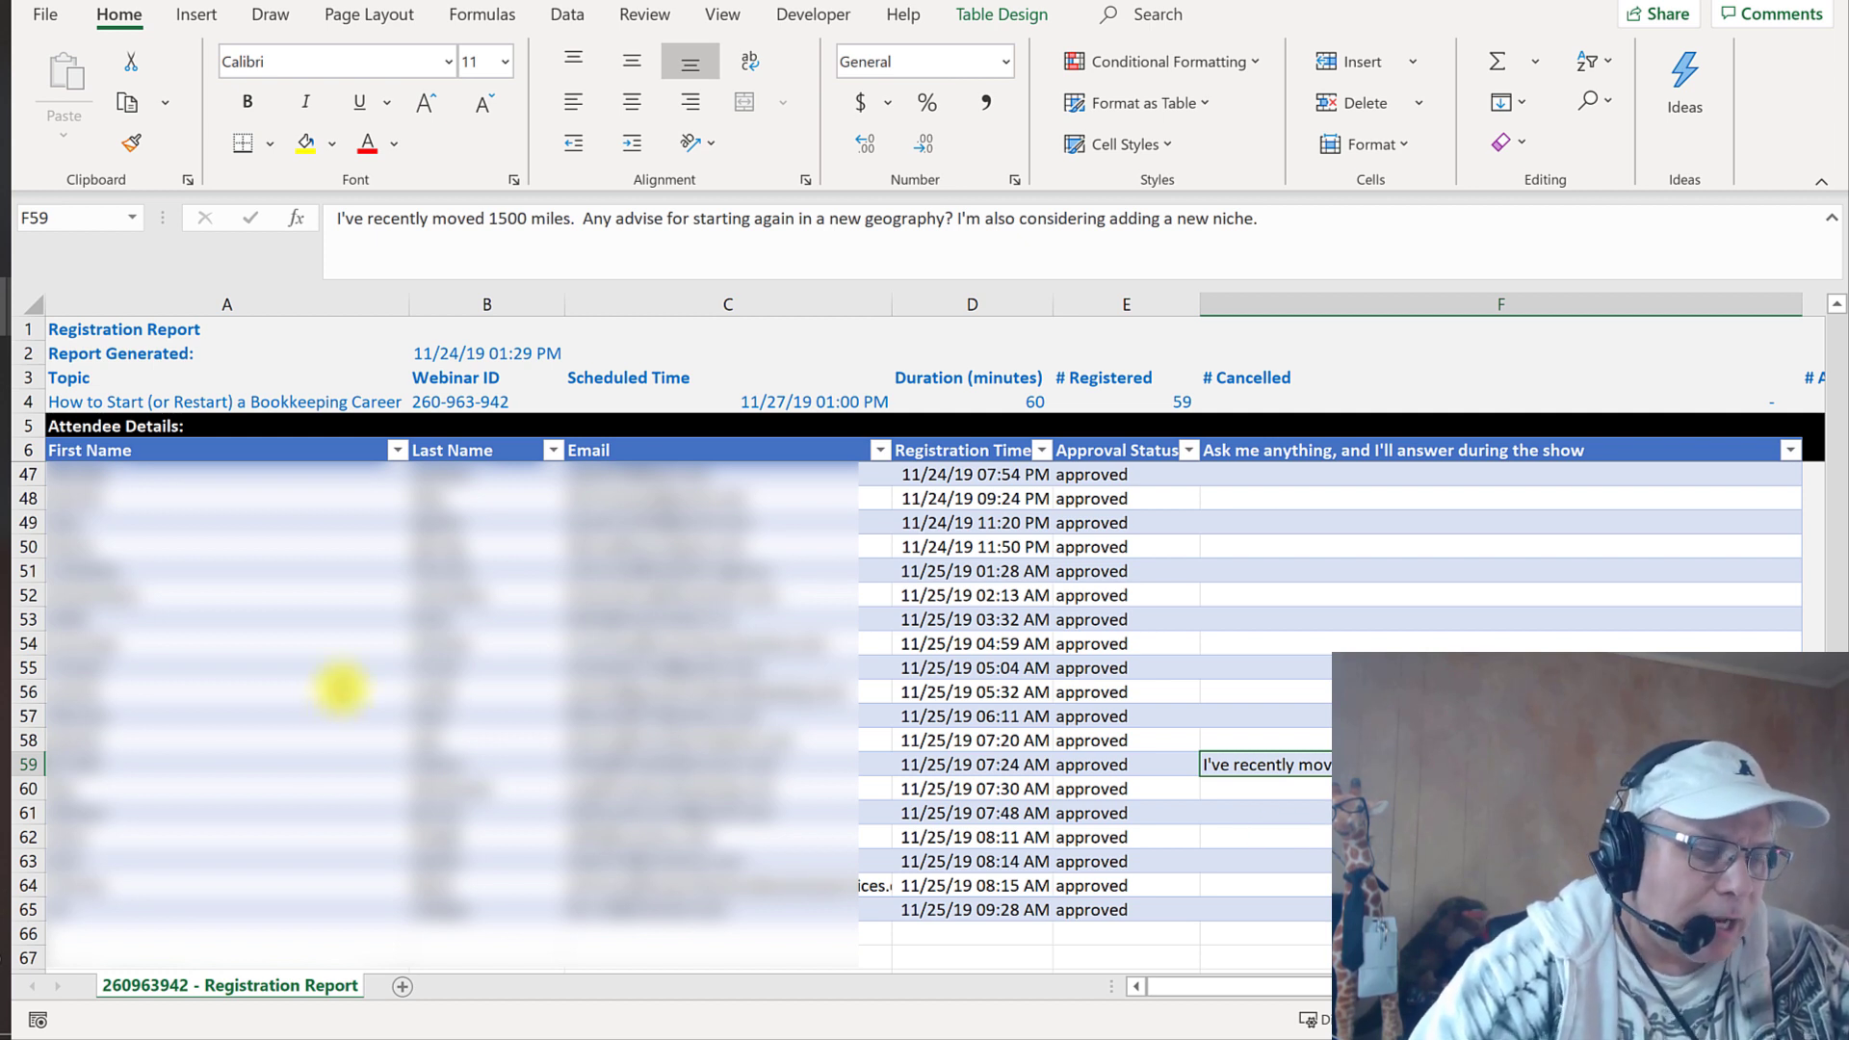
click(343, 690)
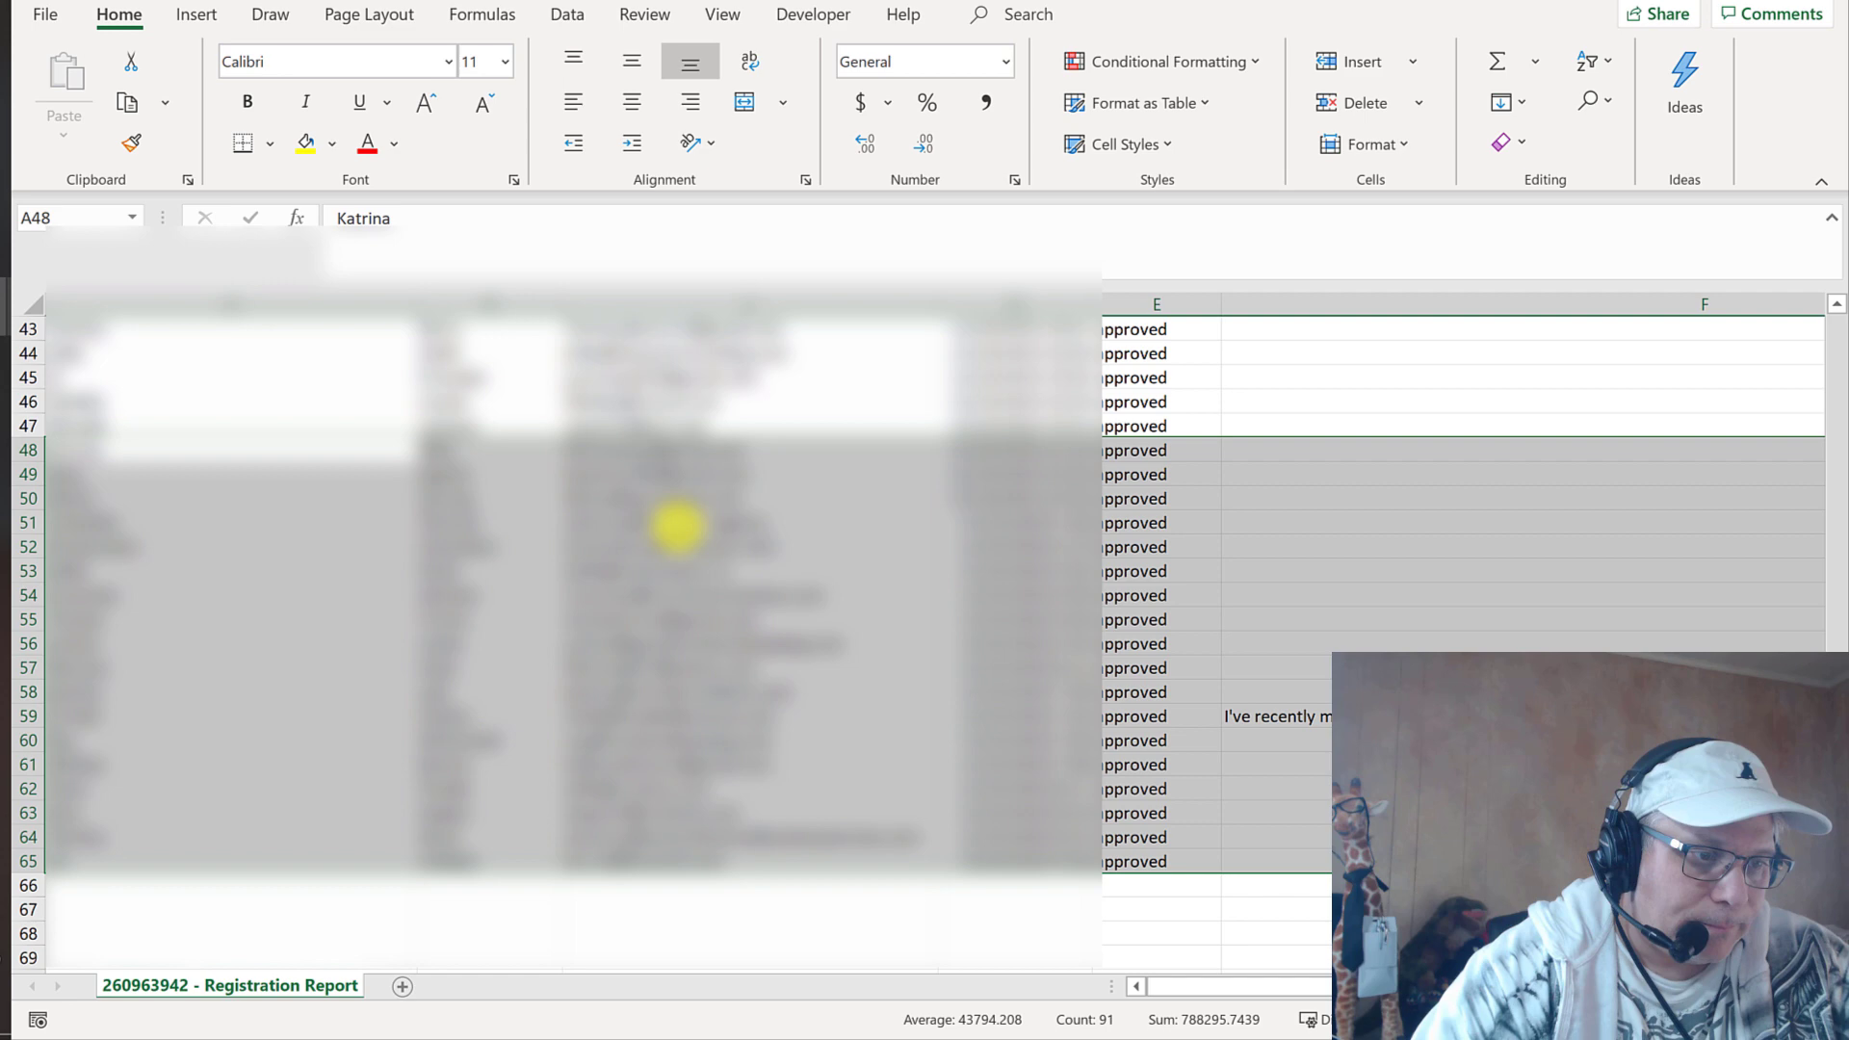
- Insert a blank row above the column headers in row 6
click(677, 525)
key(ctrl+Home)
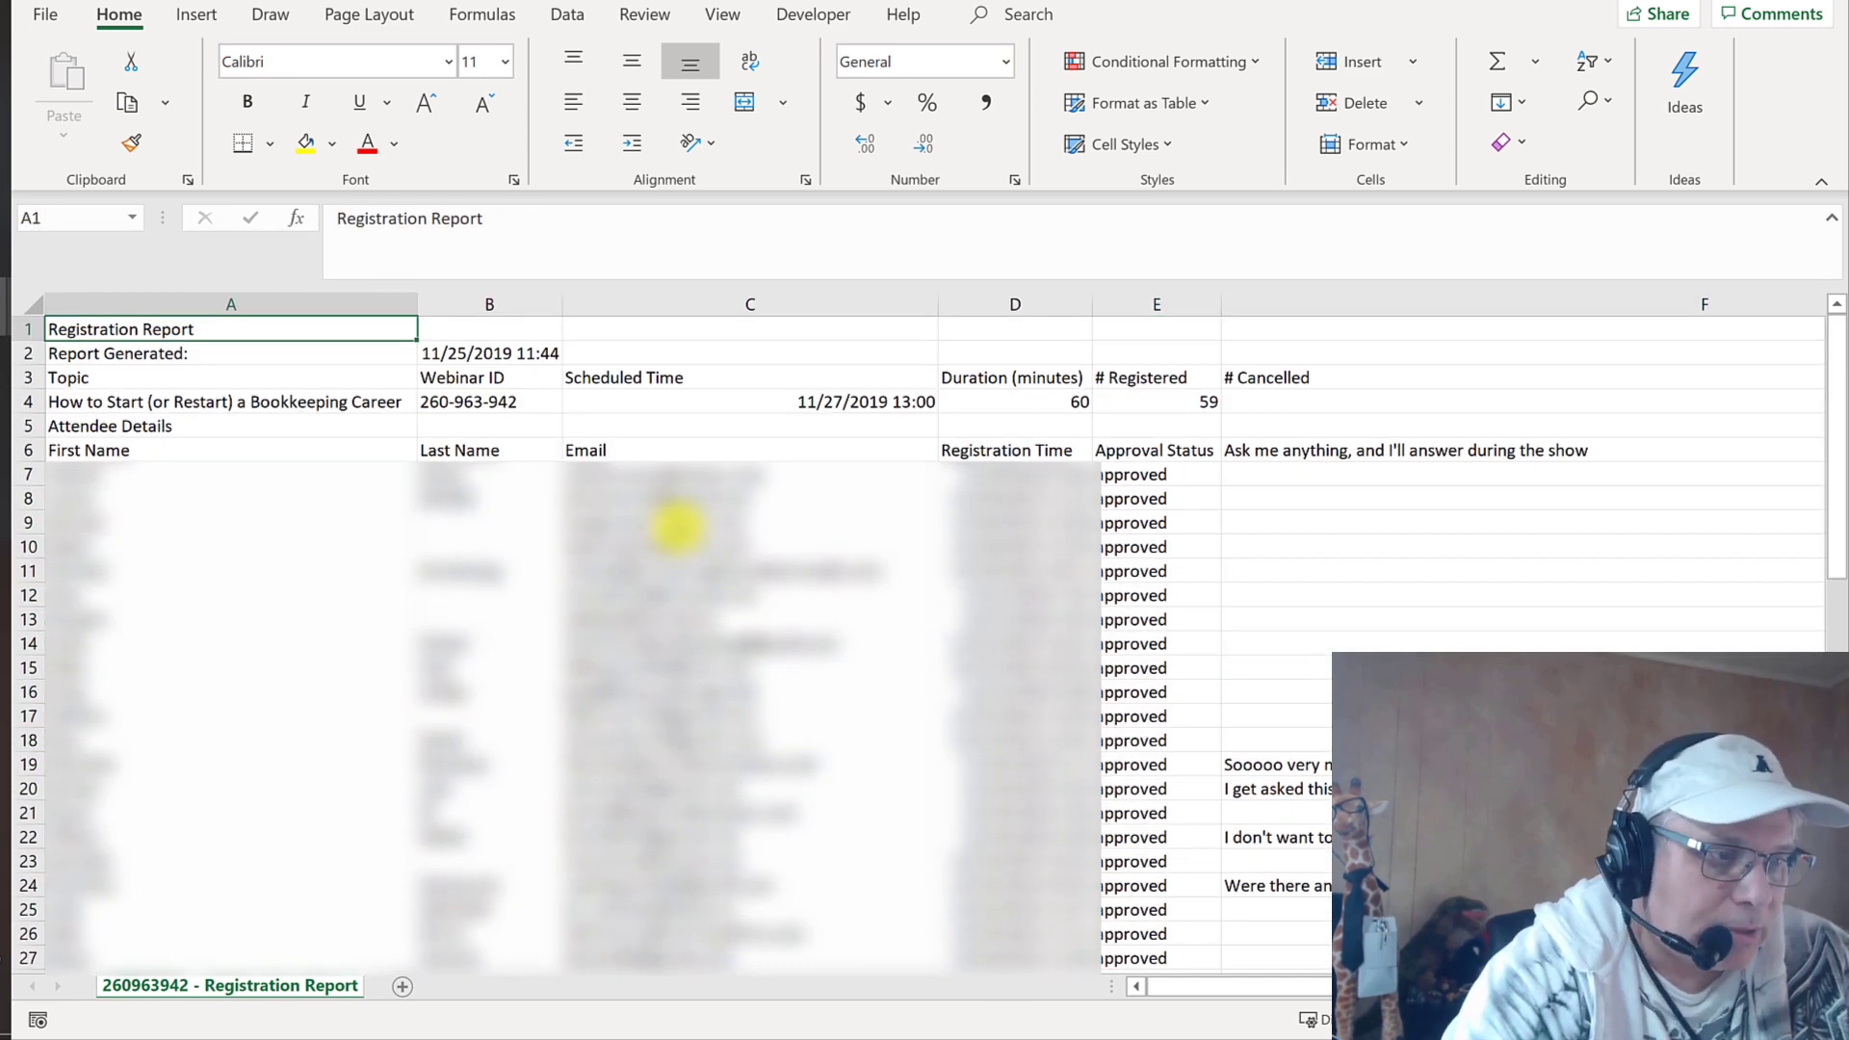
key(Down)
key(Down)
key(Down)
key(Down)
key(Down)
key(shift+space)
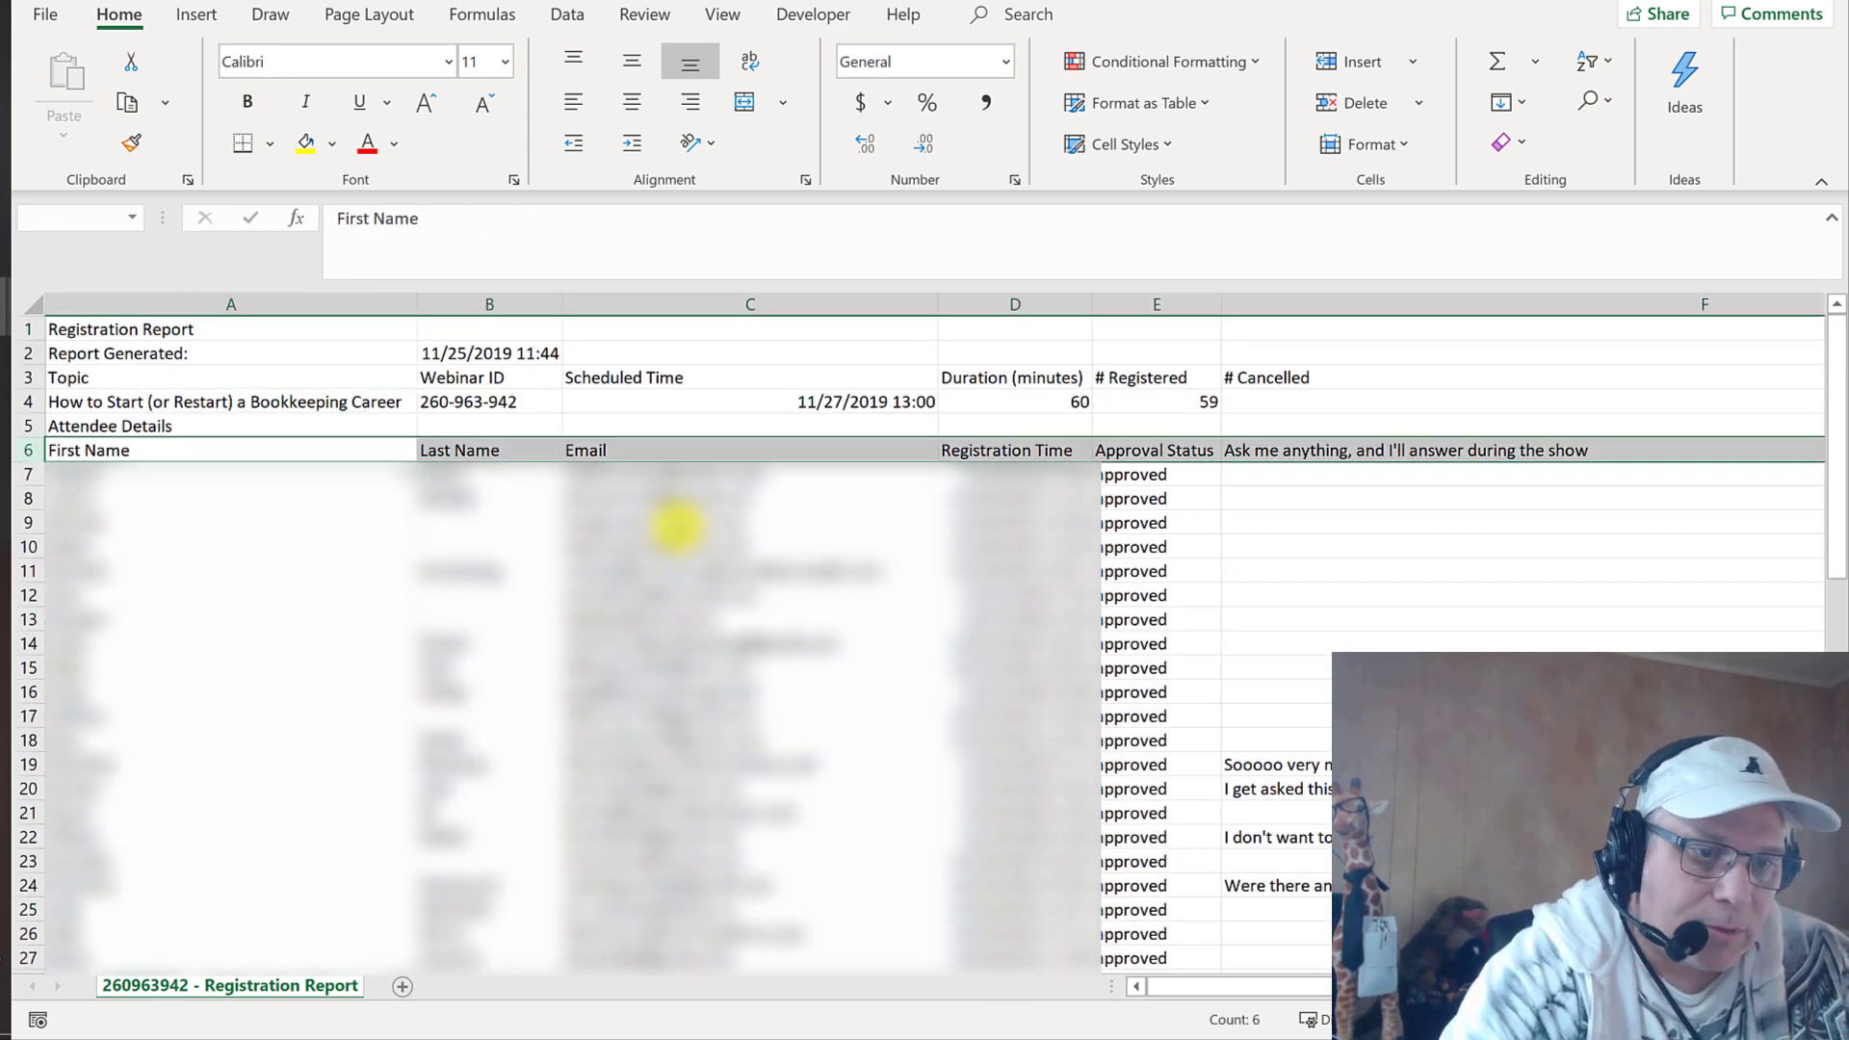
key(ctrl+shift+plus)
- Convert the headers and all attendee data into a table with headers
key(Down)
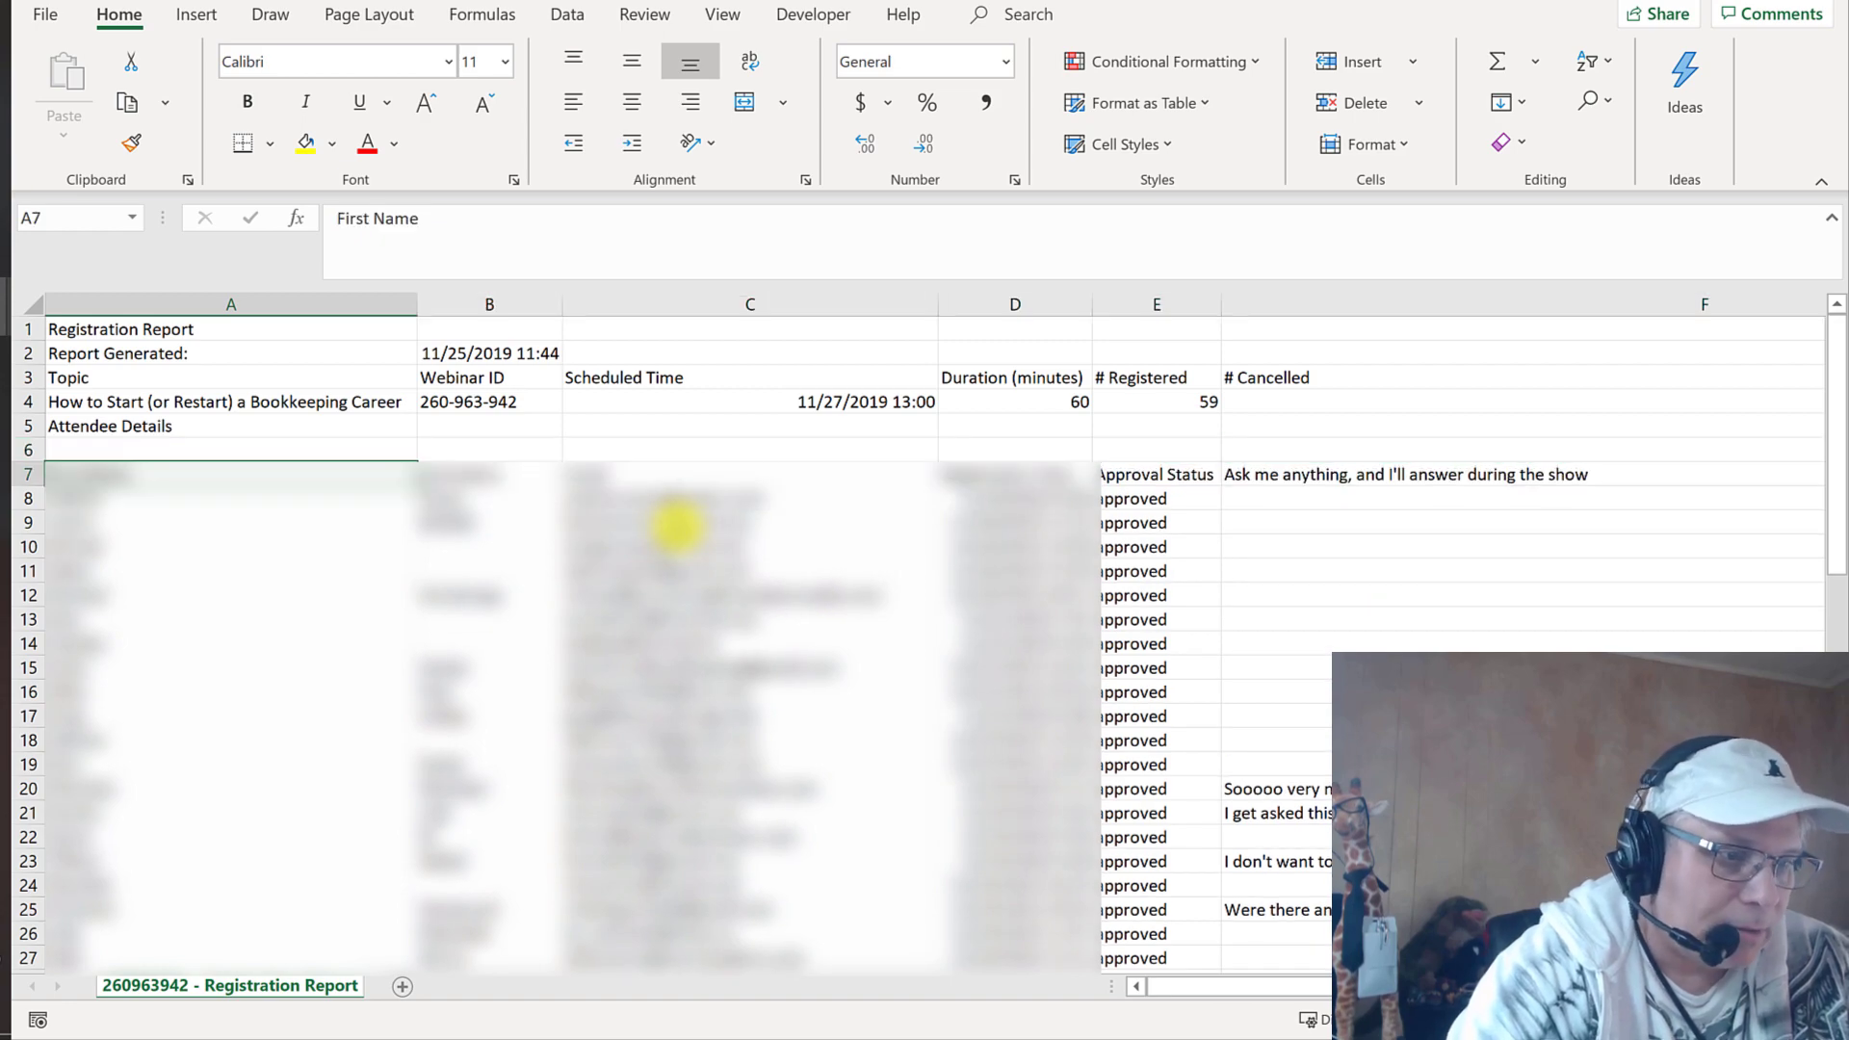
key(ctrl+shift+End)
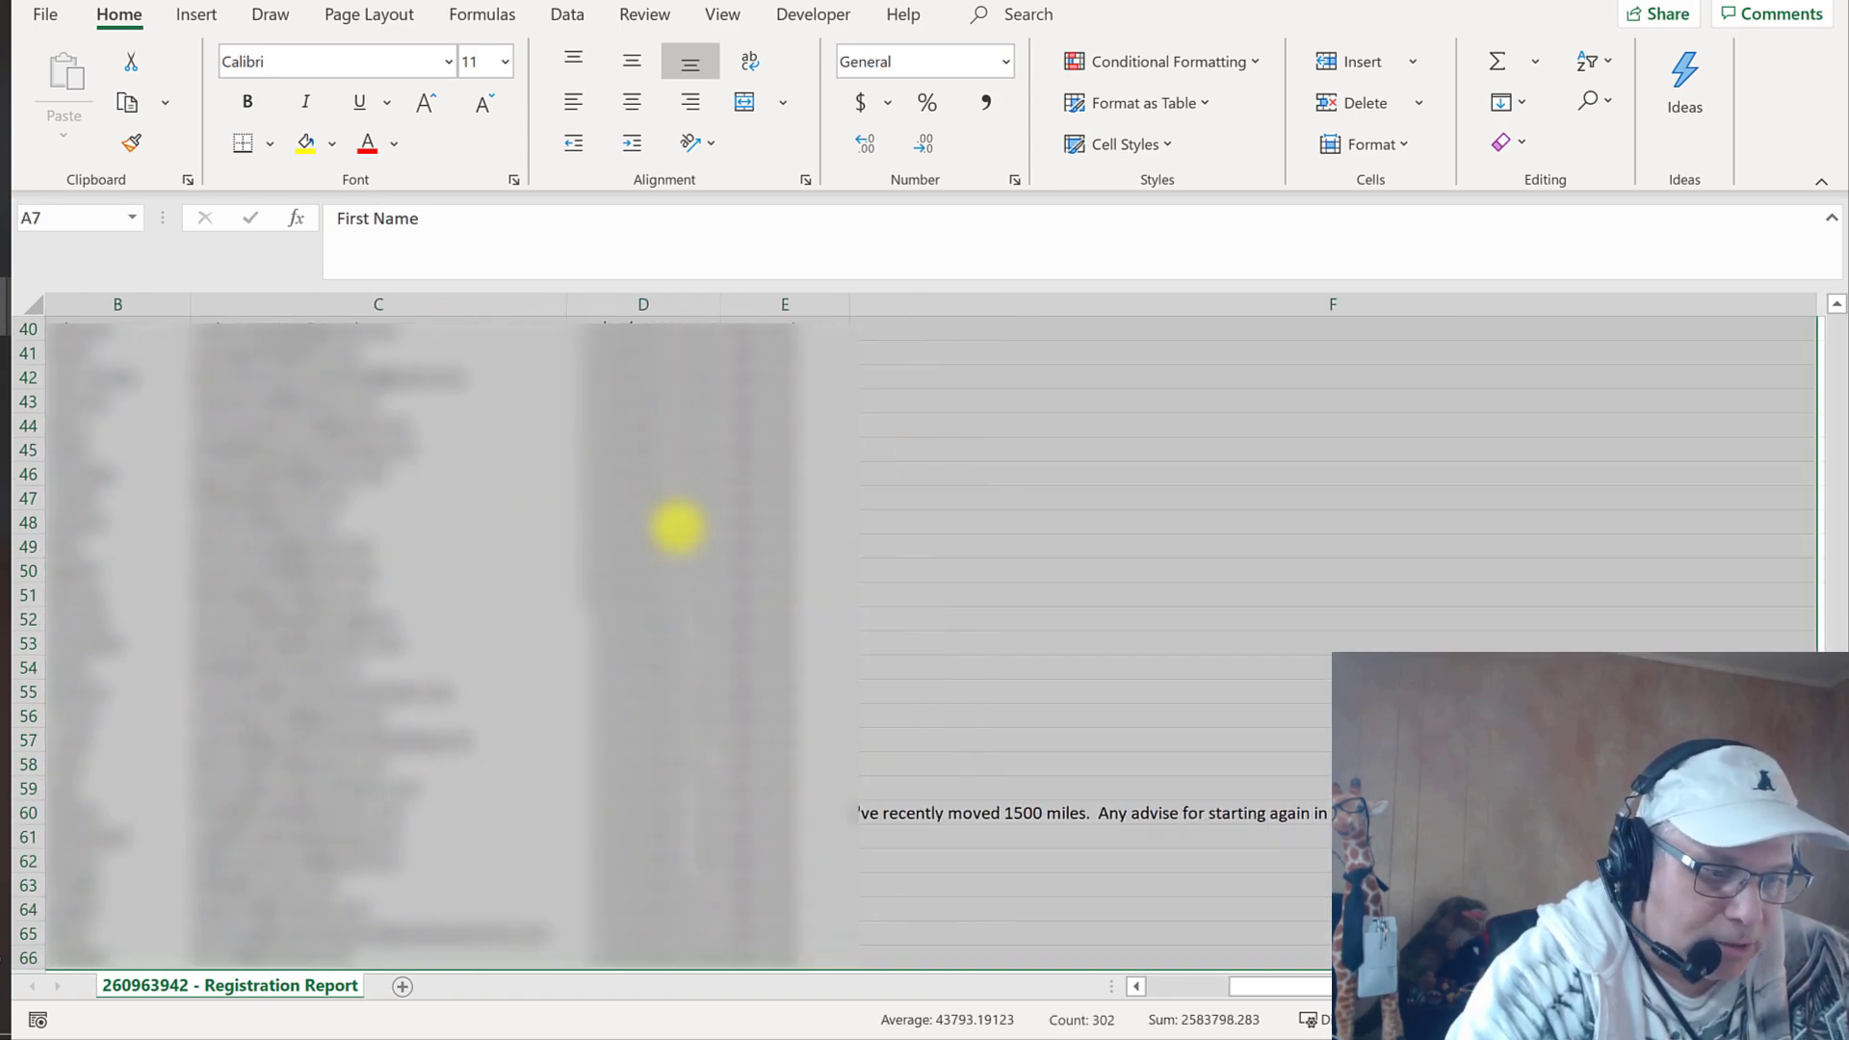
key(ctrl+t)
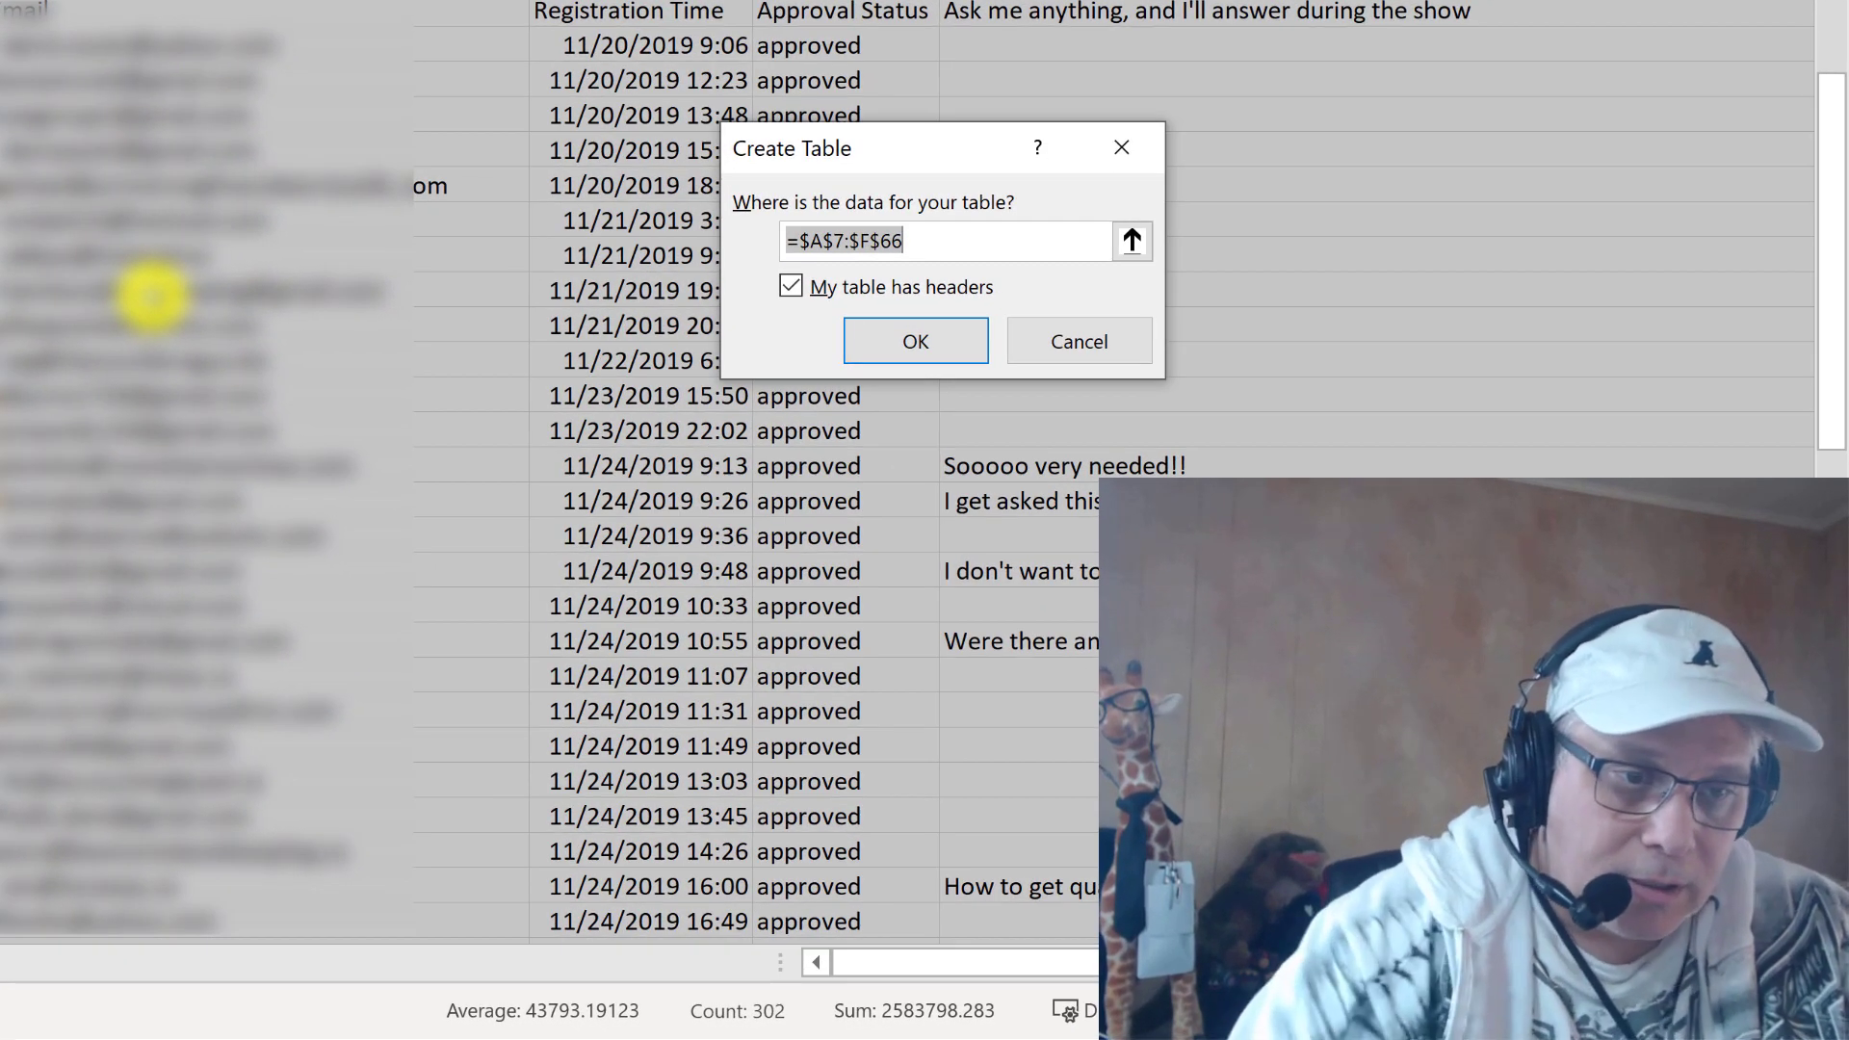
click(954, 356)
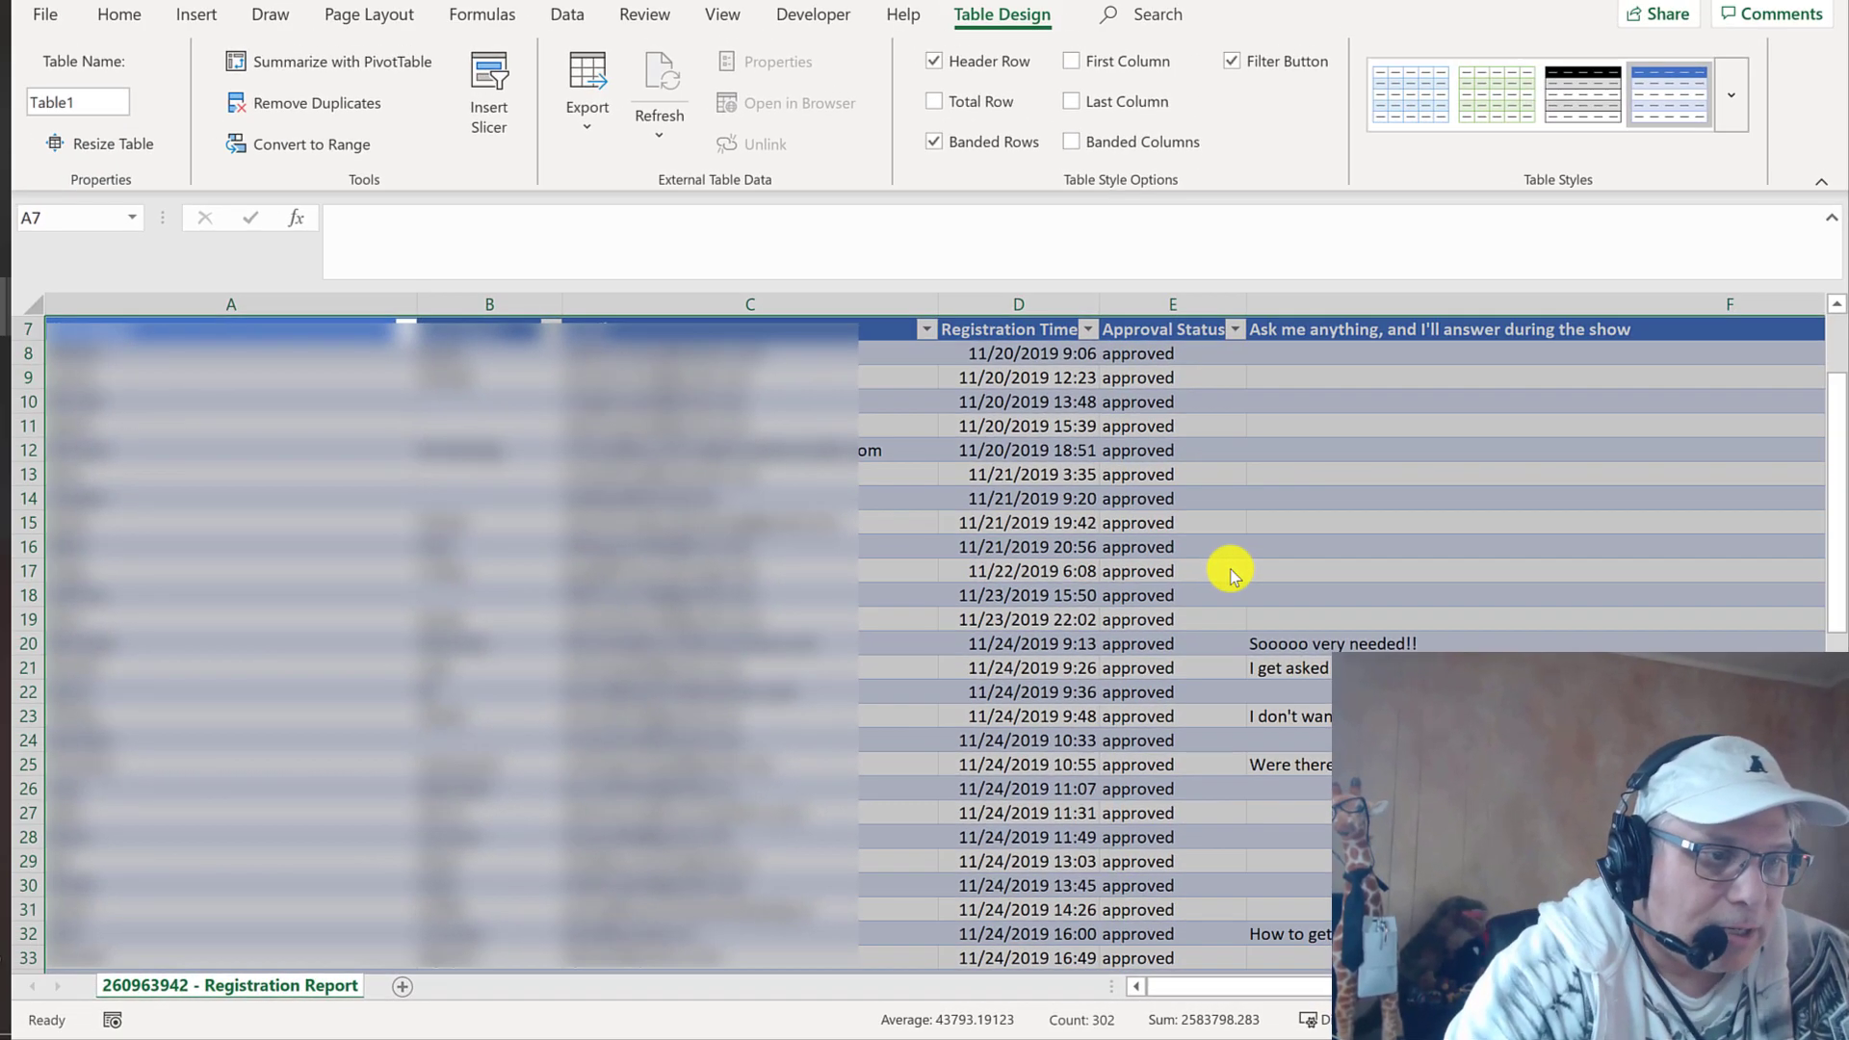
- Delete the blank row 6 left above the new table
key(ctrl+Home)
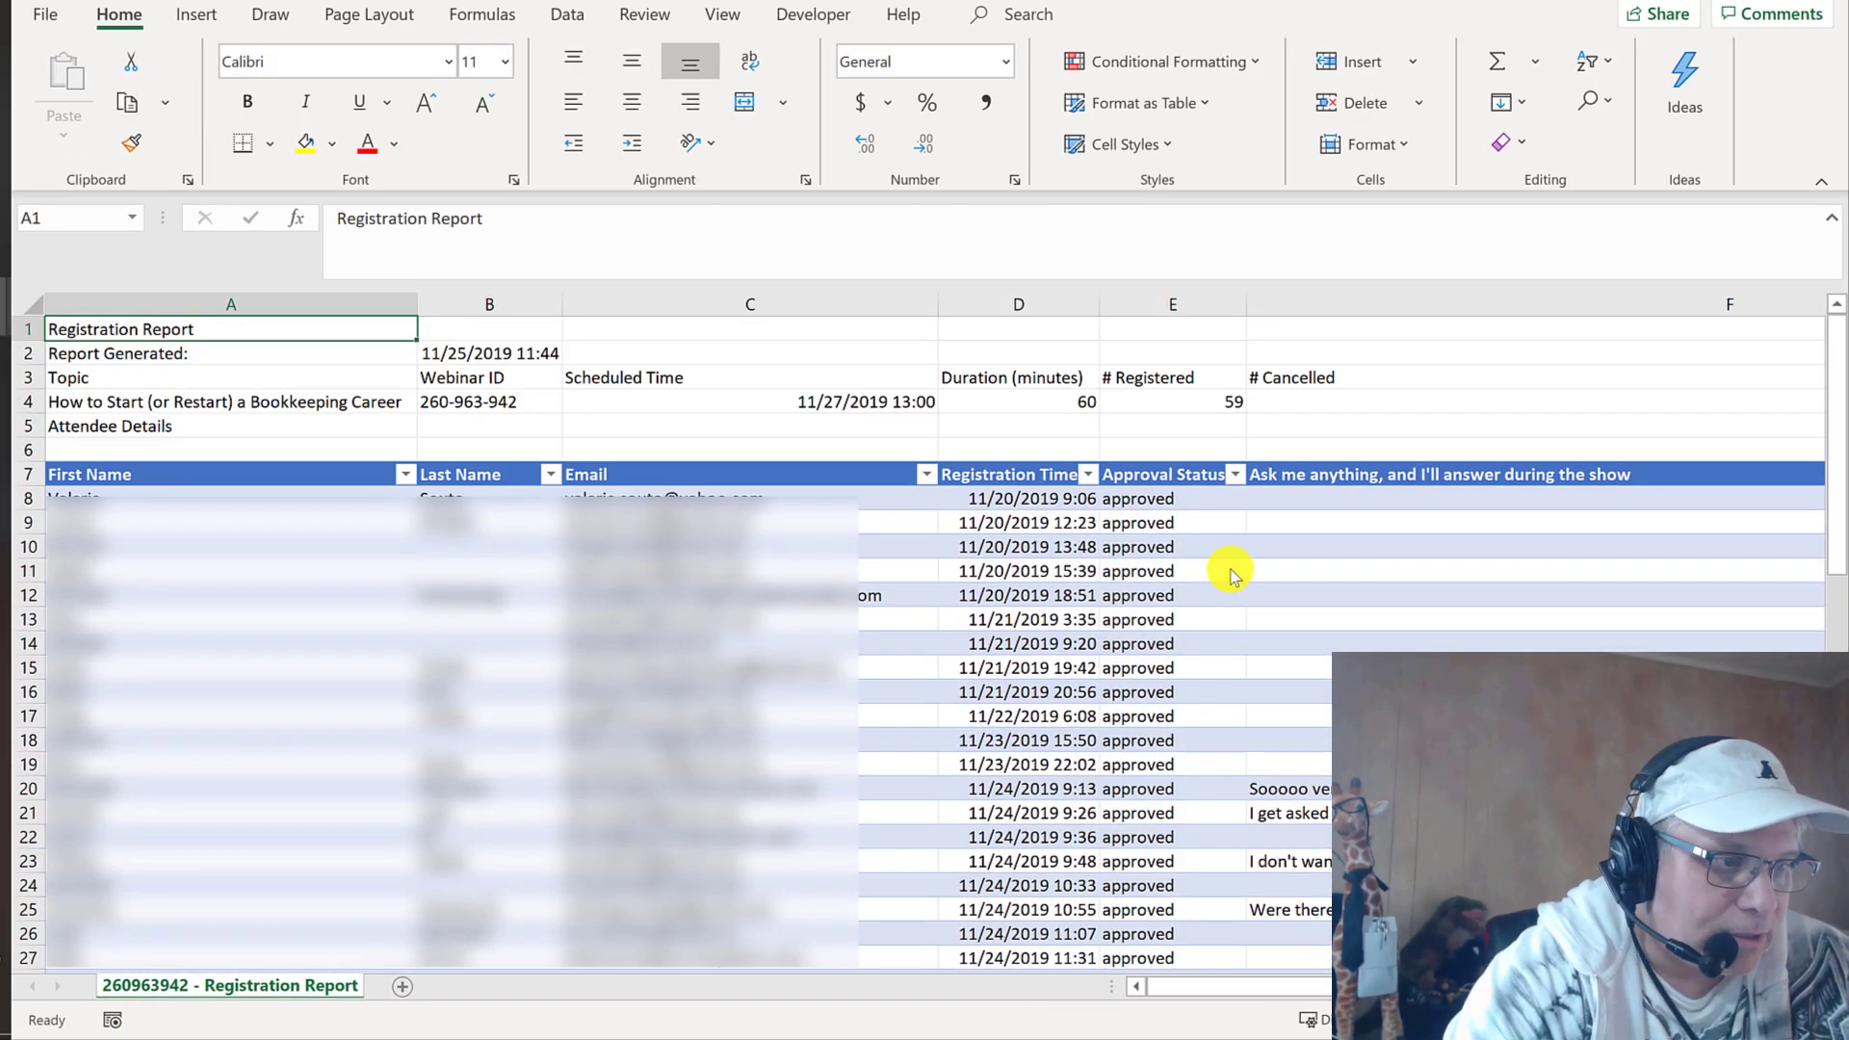
key(Down)
key(Down)
key(Down)
key(Down)
key(Down)
key(shift+space)
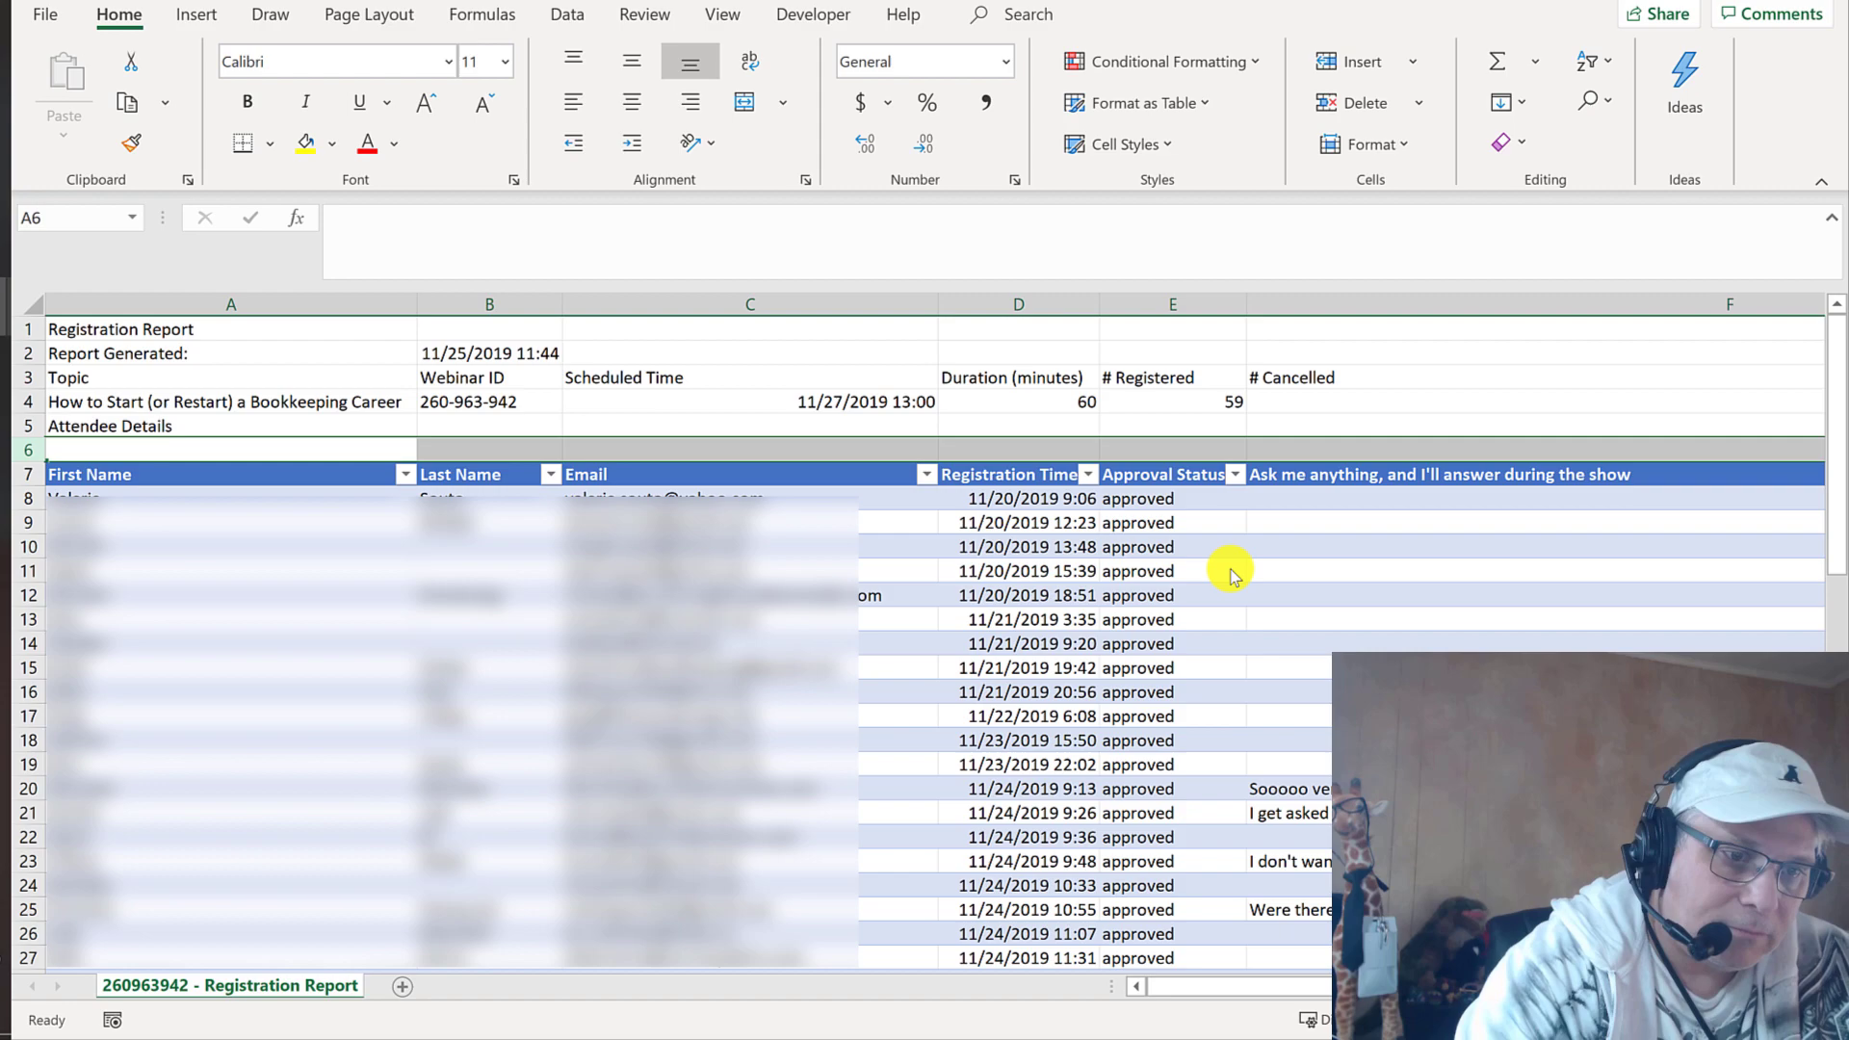
key(ctrl+minus)
key(Up)
key(Up)
key(ctrl+Right)
key(ctrl+Right)
key(ctrl+Right)
key(Home)
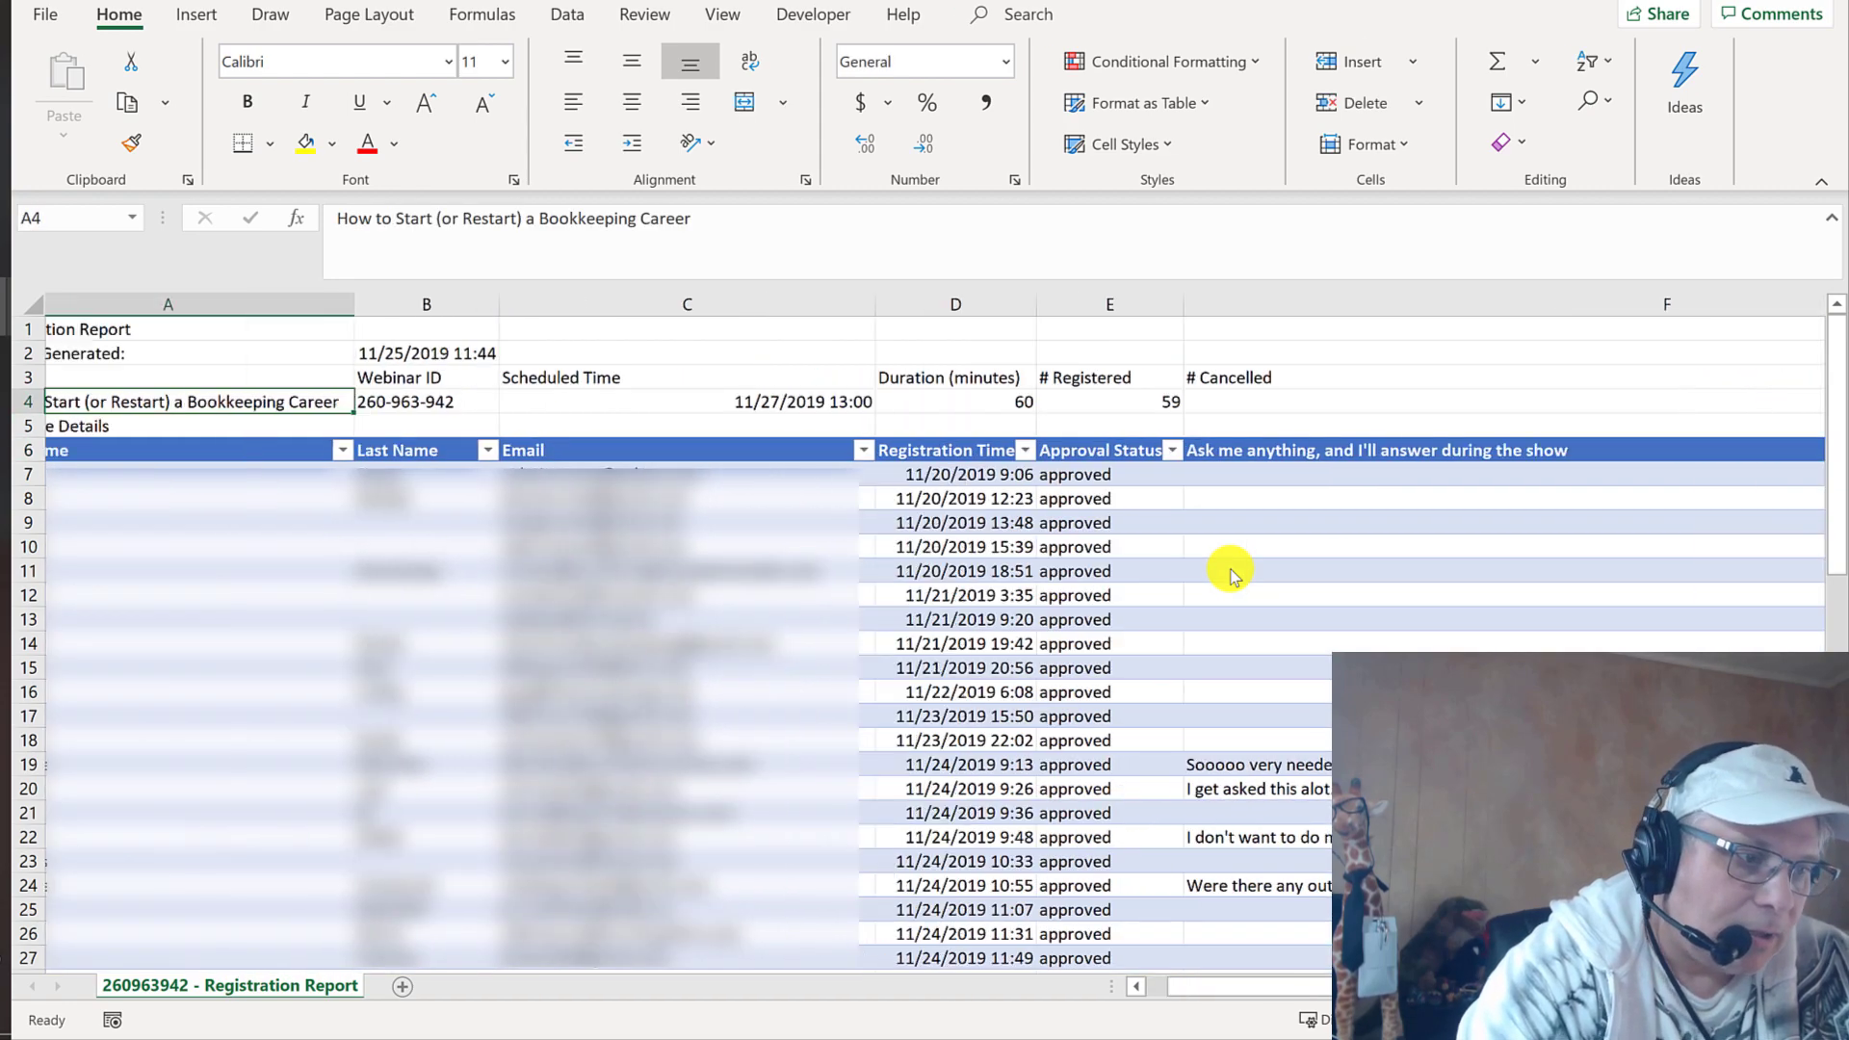
key(Right)
key(Right)
key(Right)
key(Right)
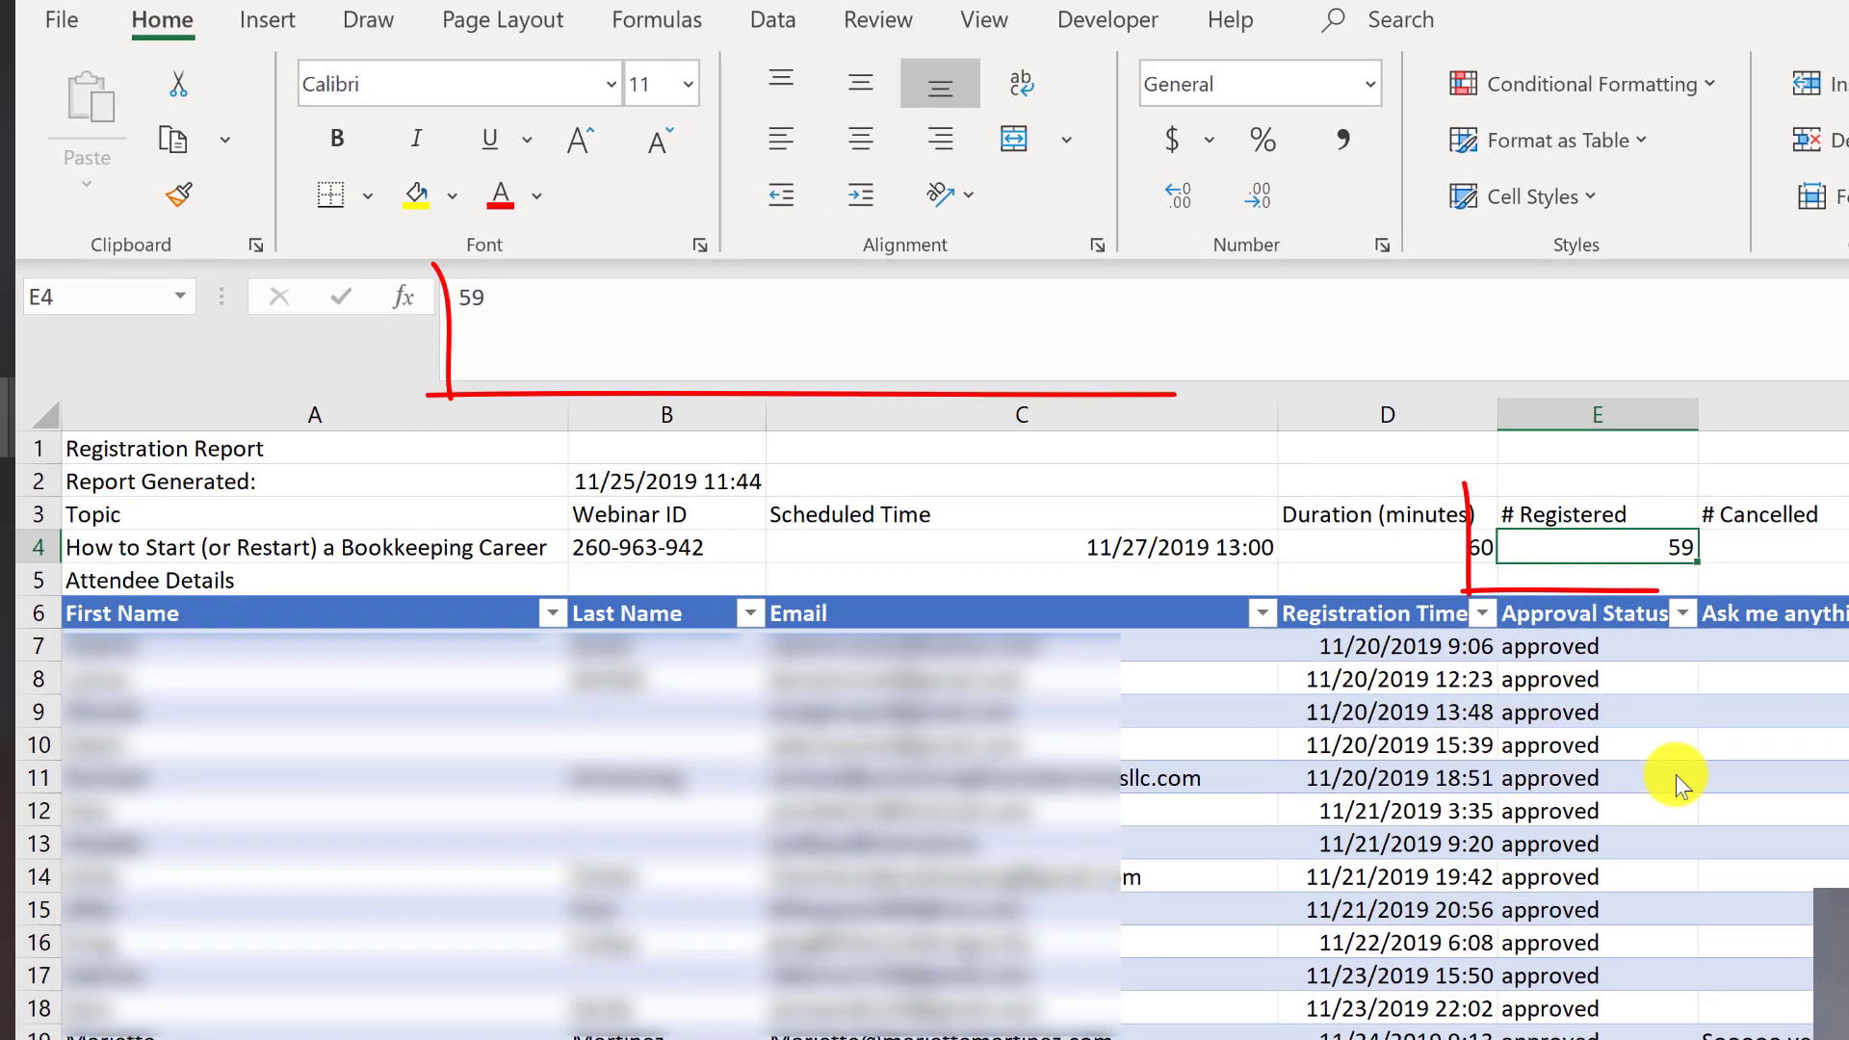
- Enter =COUNTA(Table1[First Name]) in E4 in place of the typed 59
text(=counta)
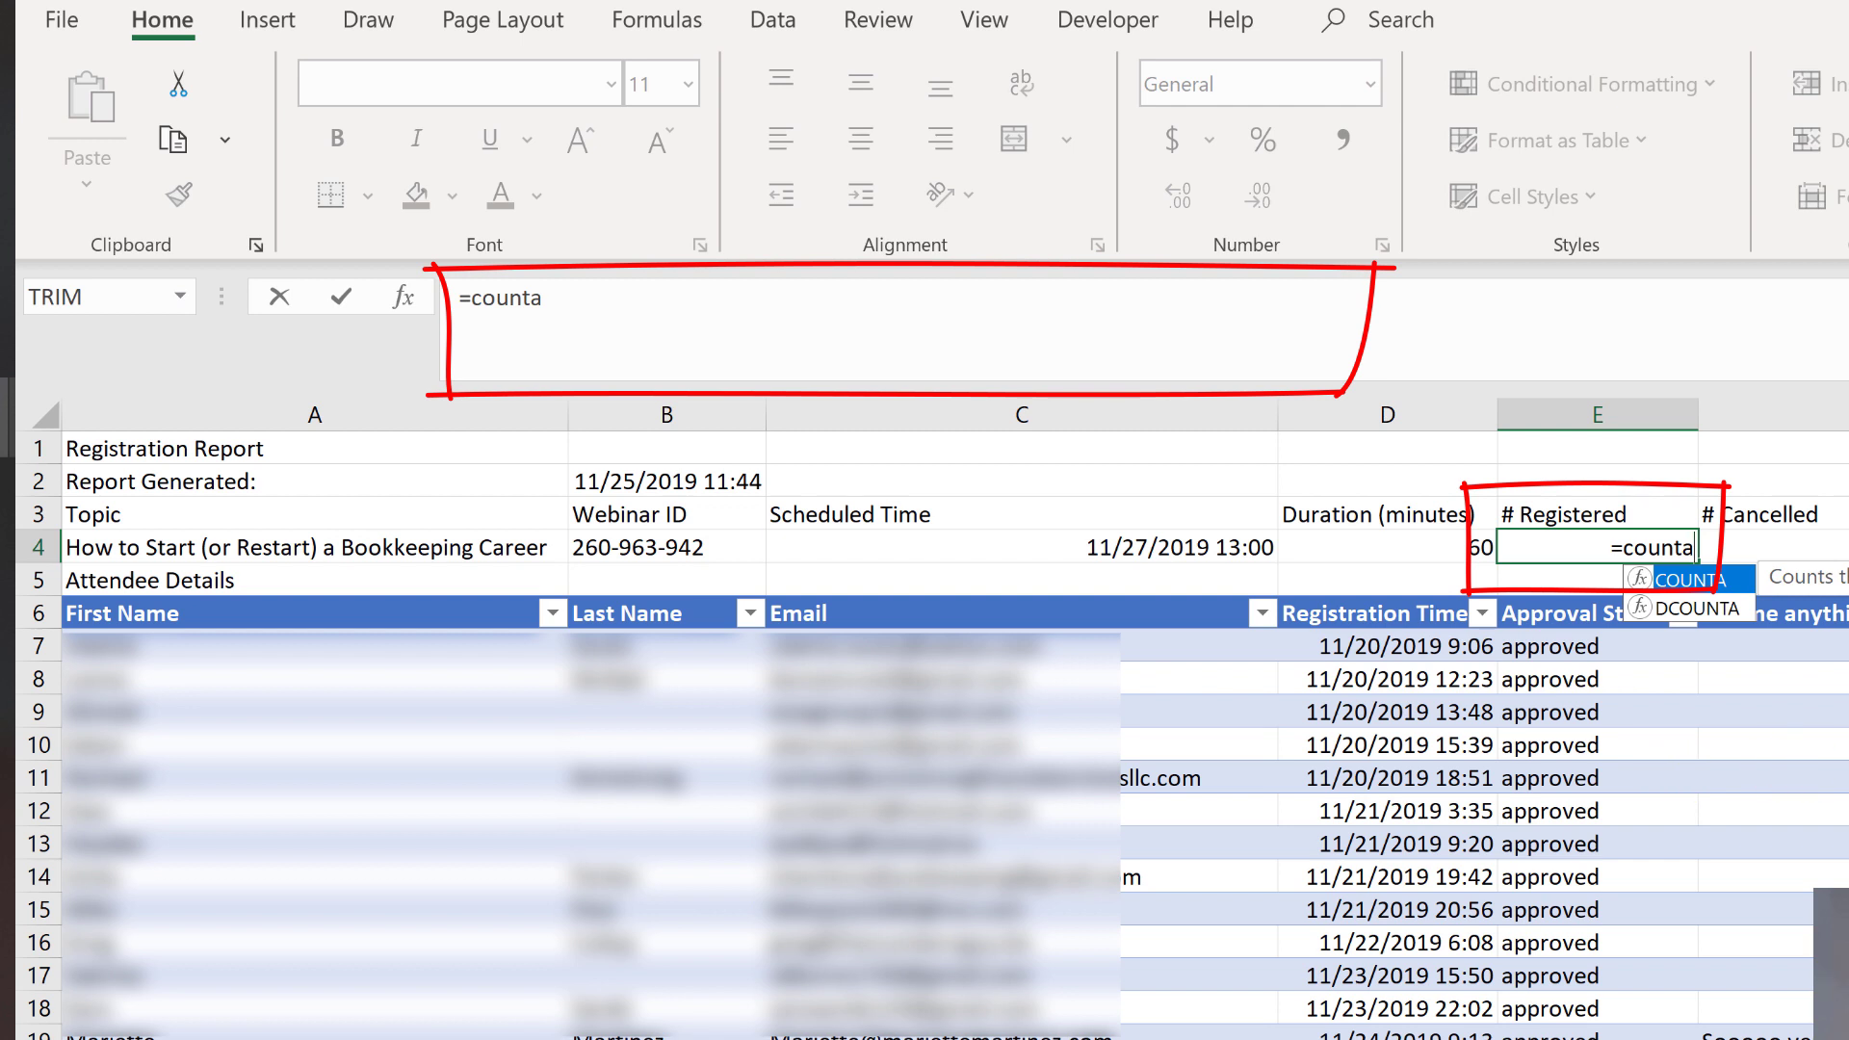
text(()
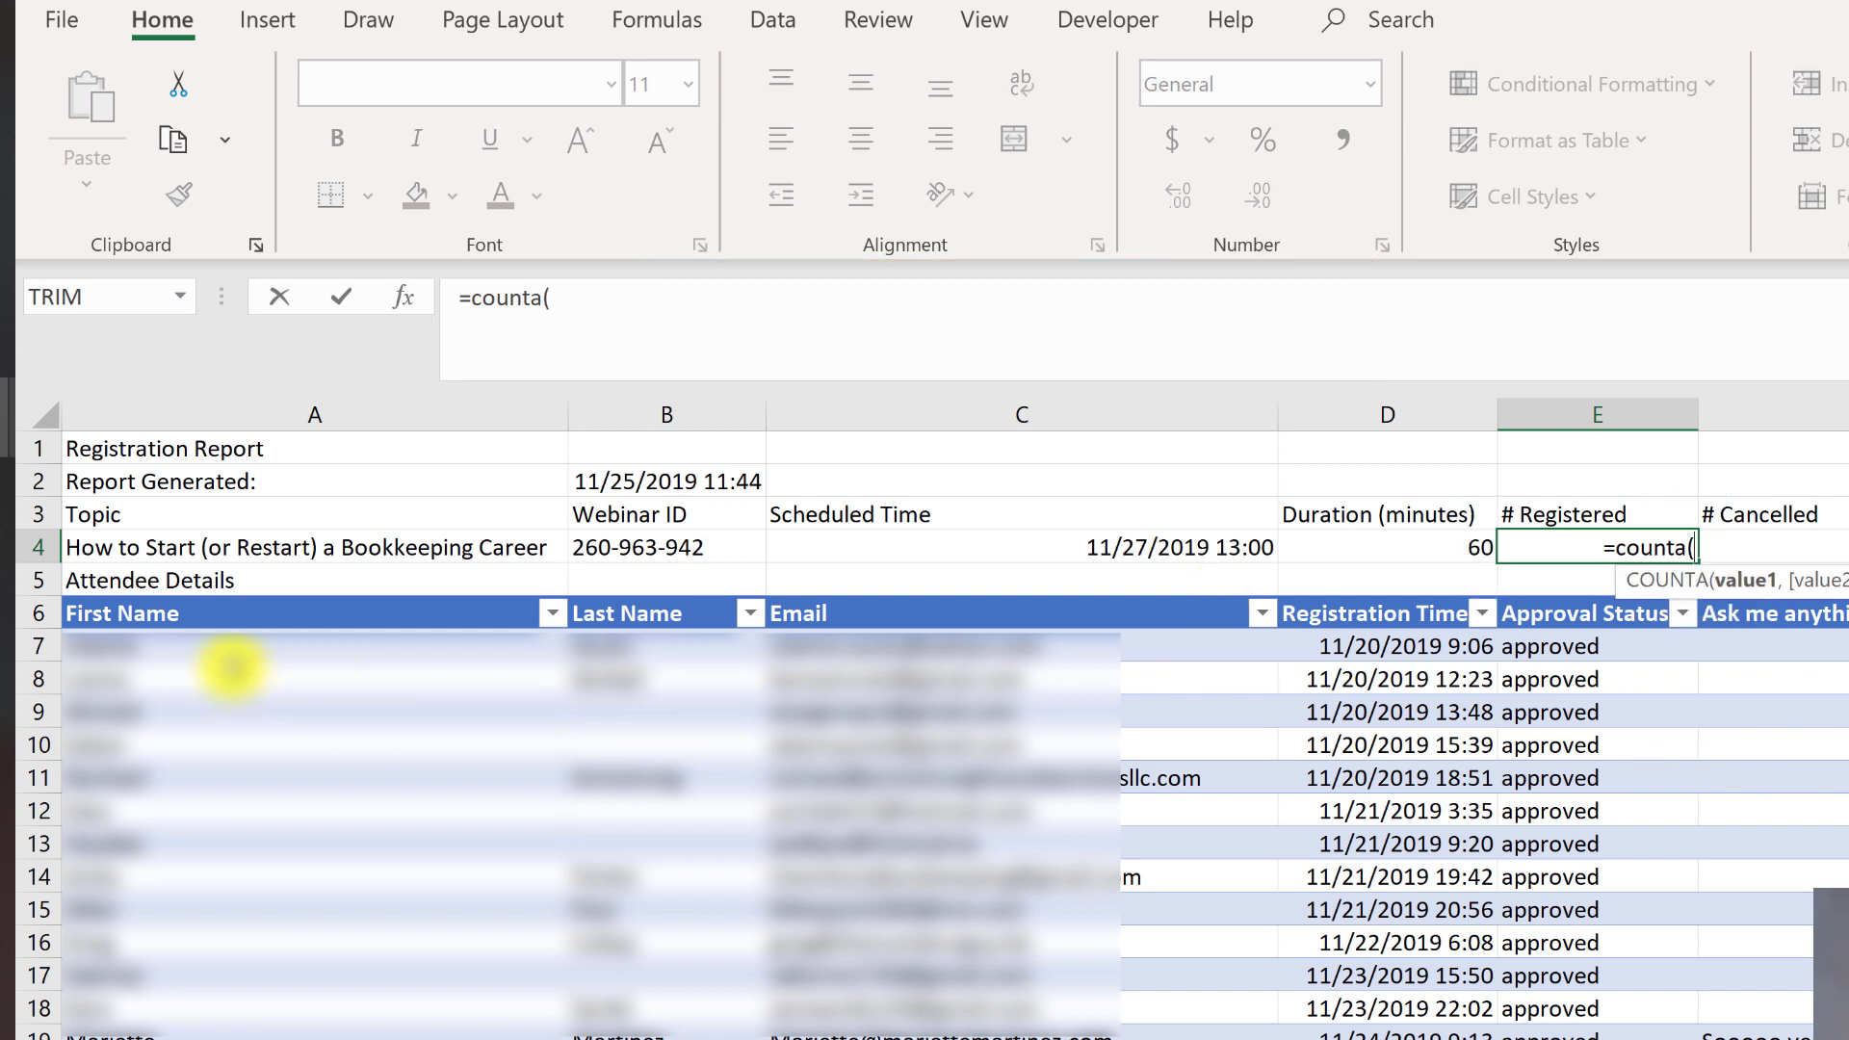
click(215, 659)
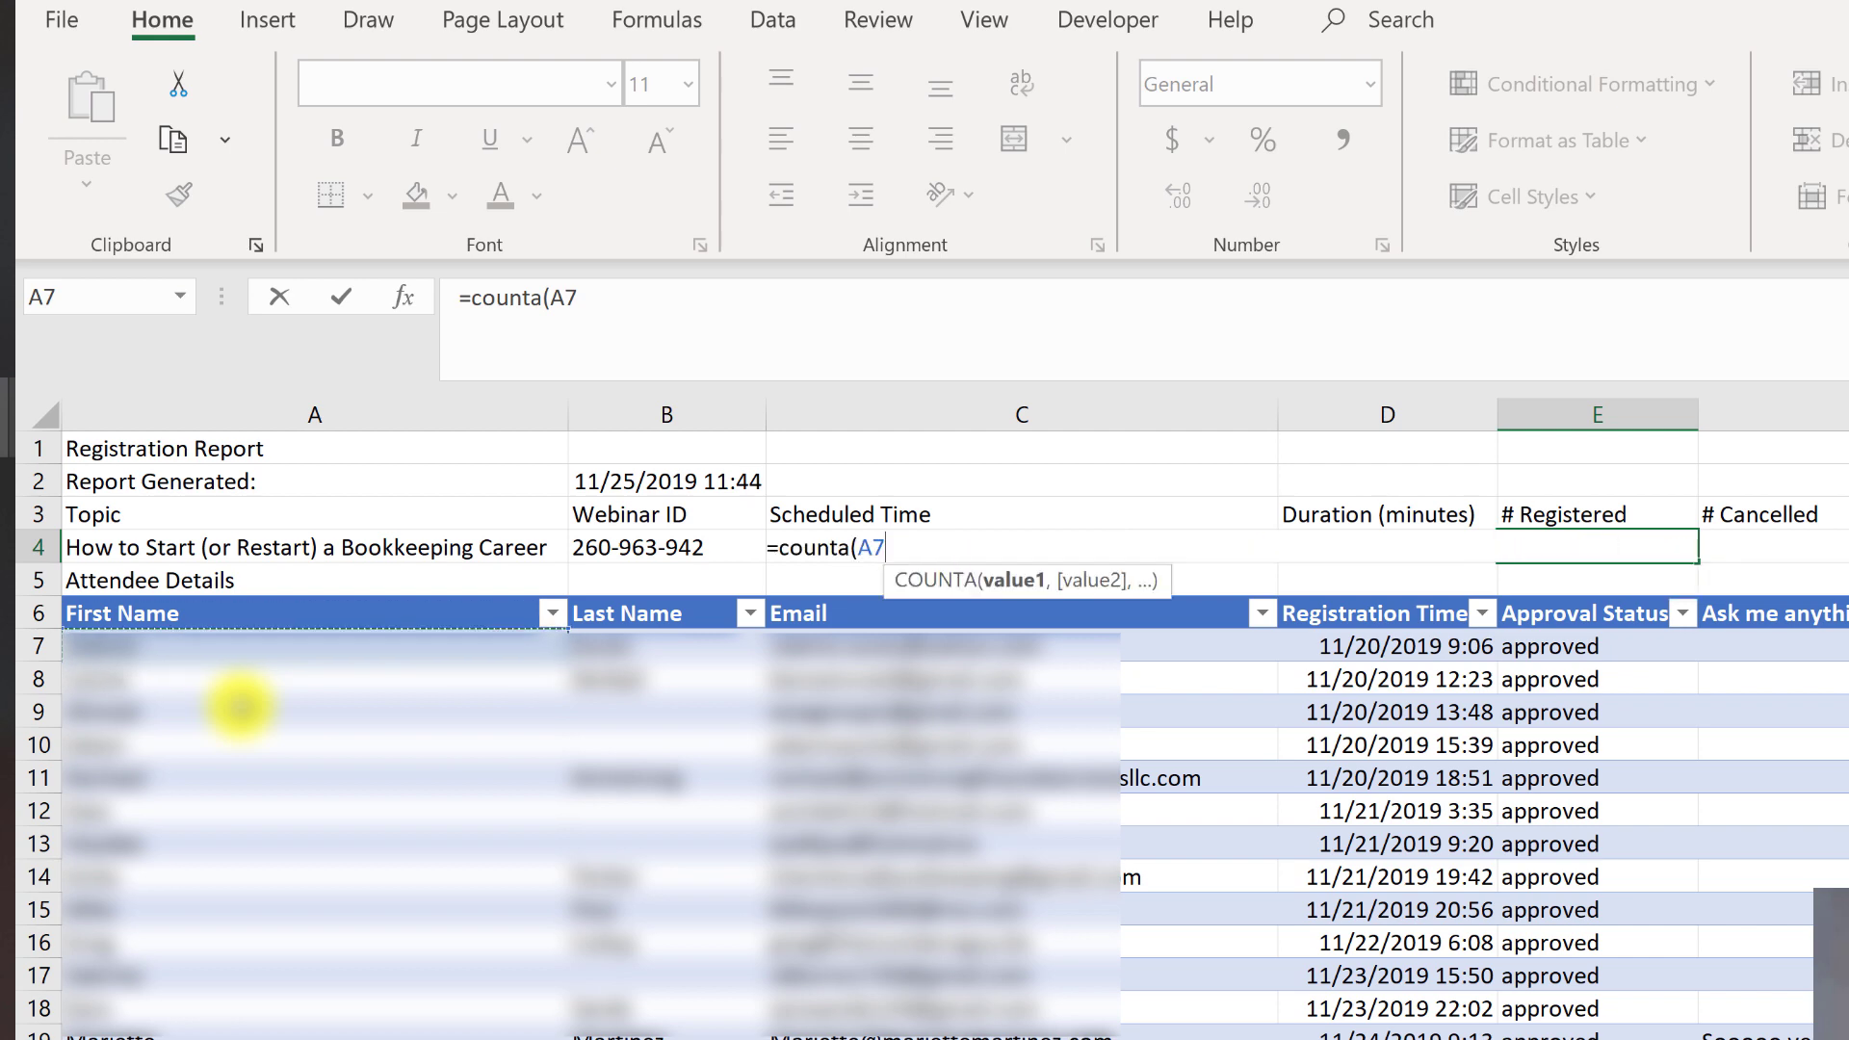
key(ctrl+shift+Down)
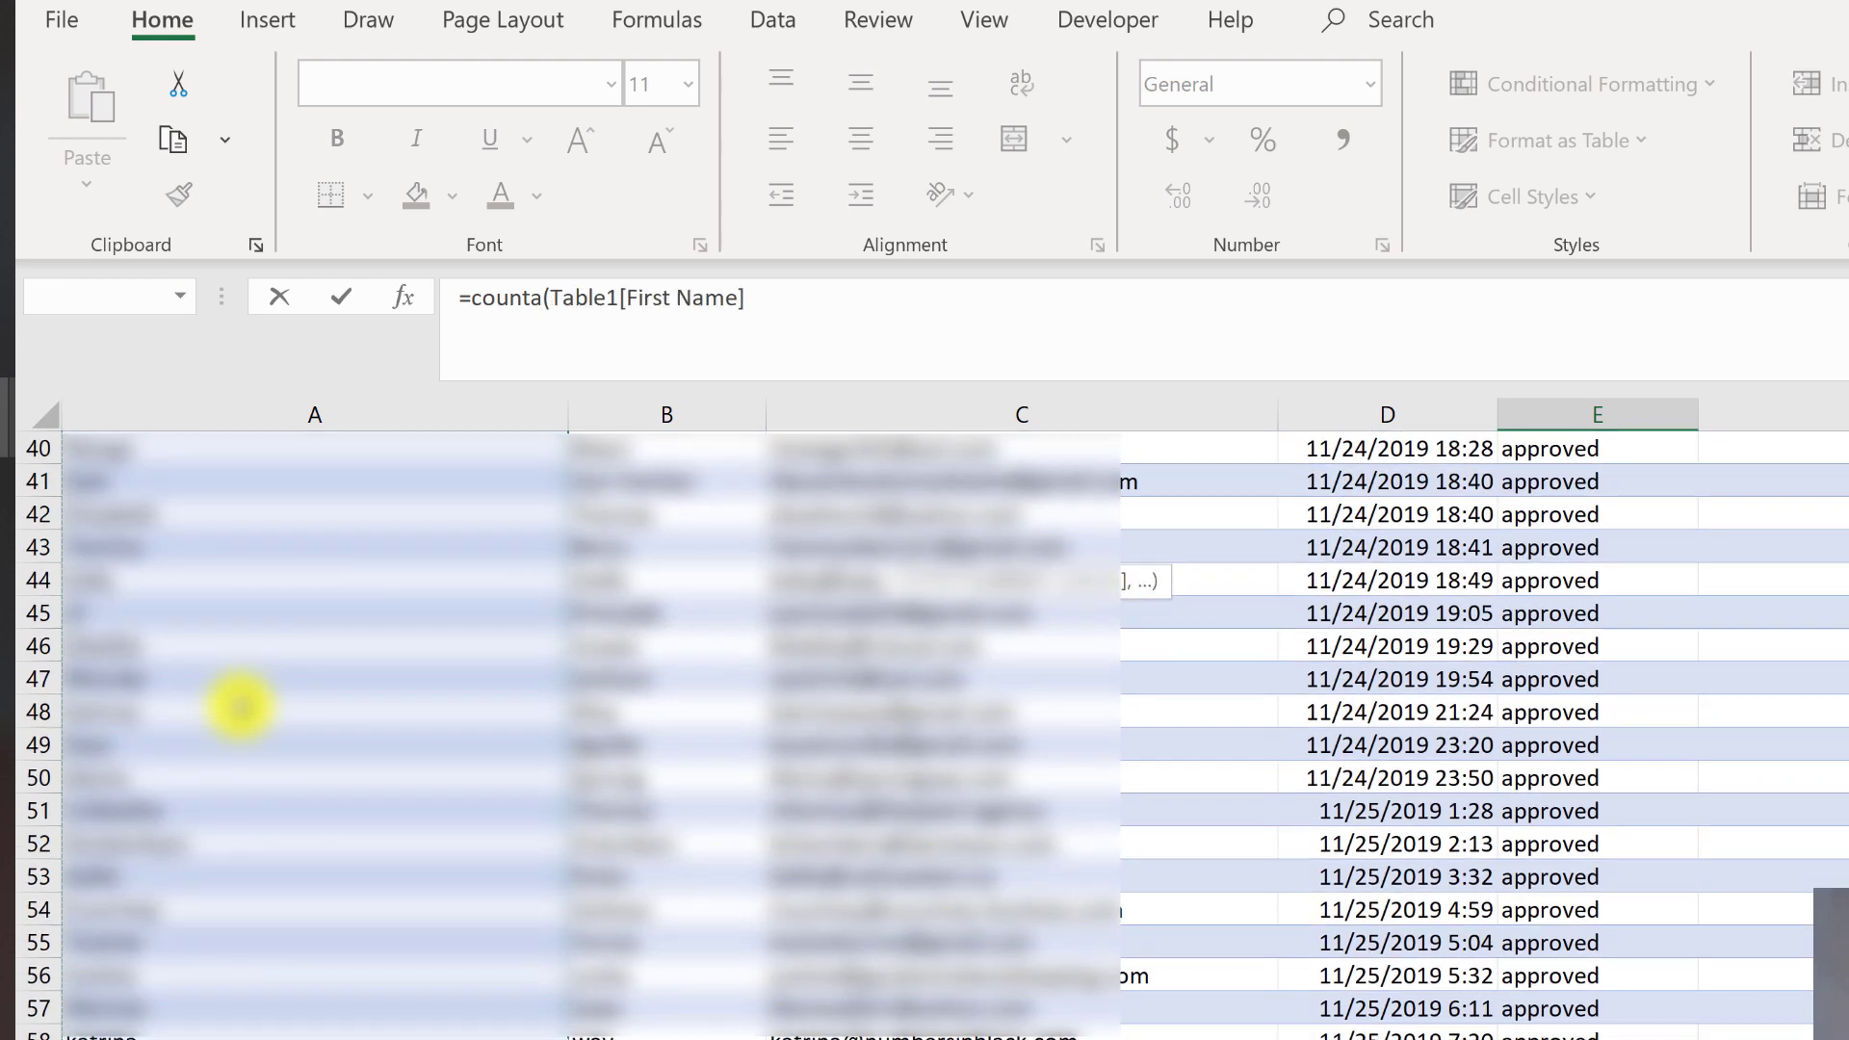
key(Return)
key(Up)
key(Up)
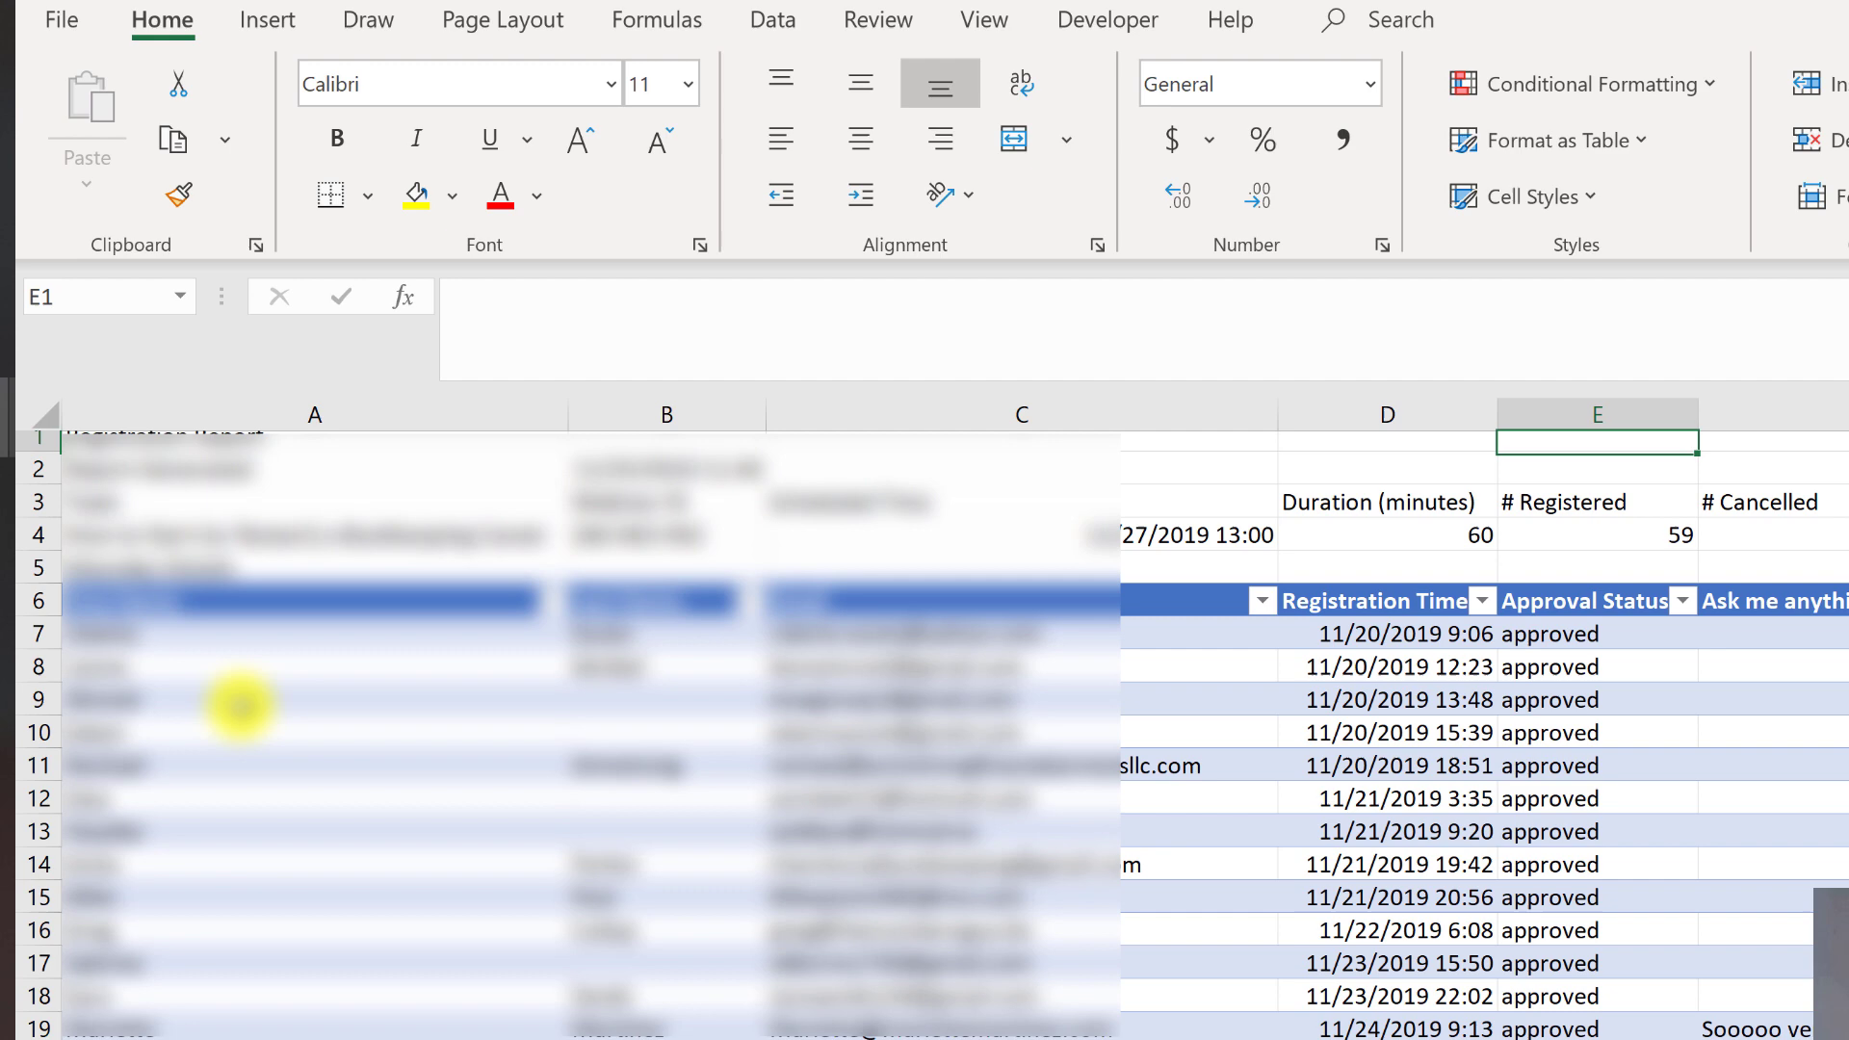
key(Down)
key(Down)
key(Up)
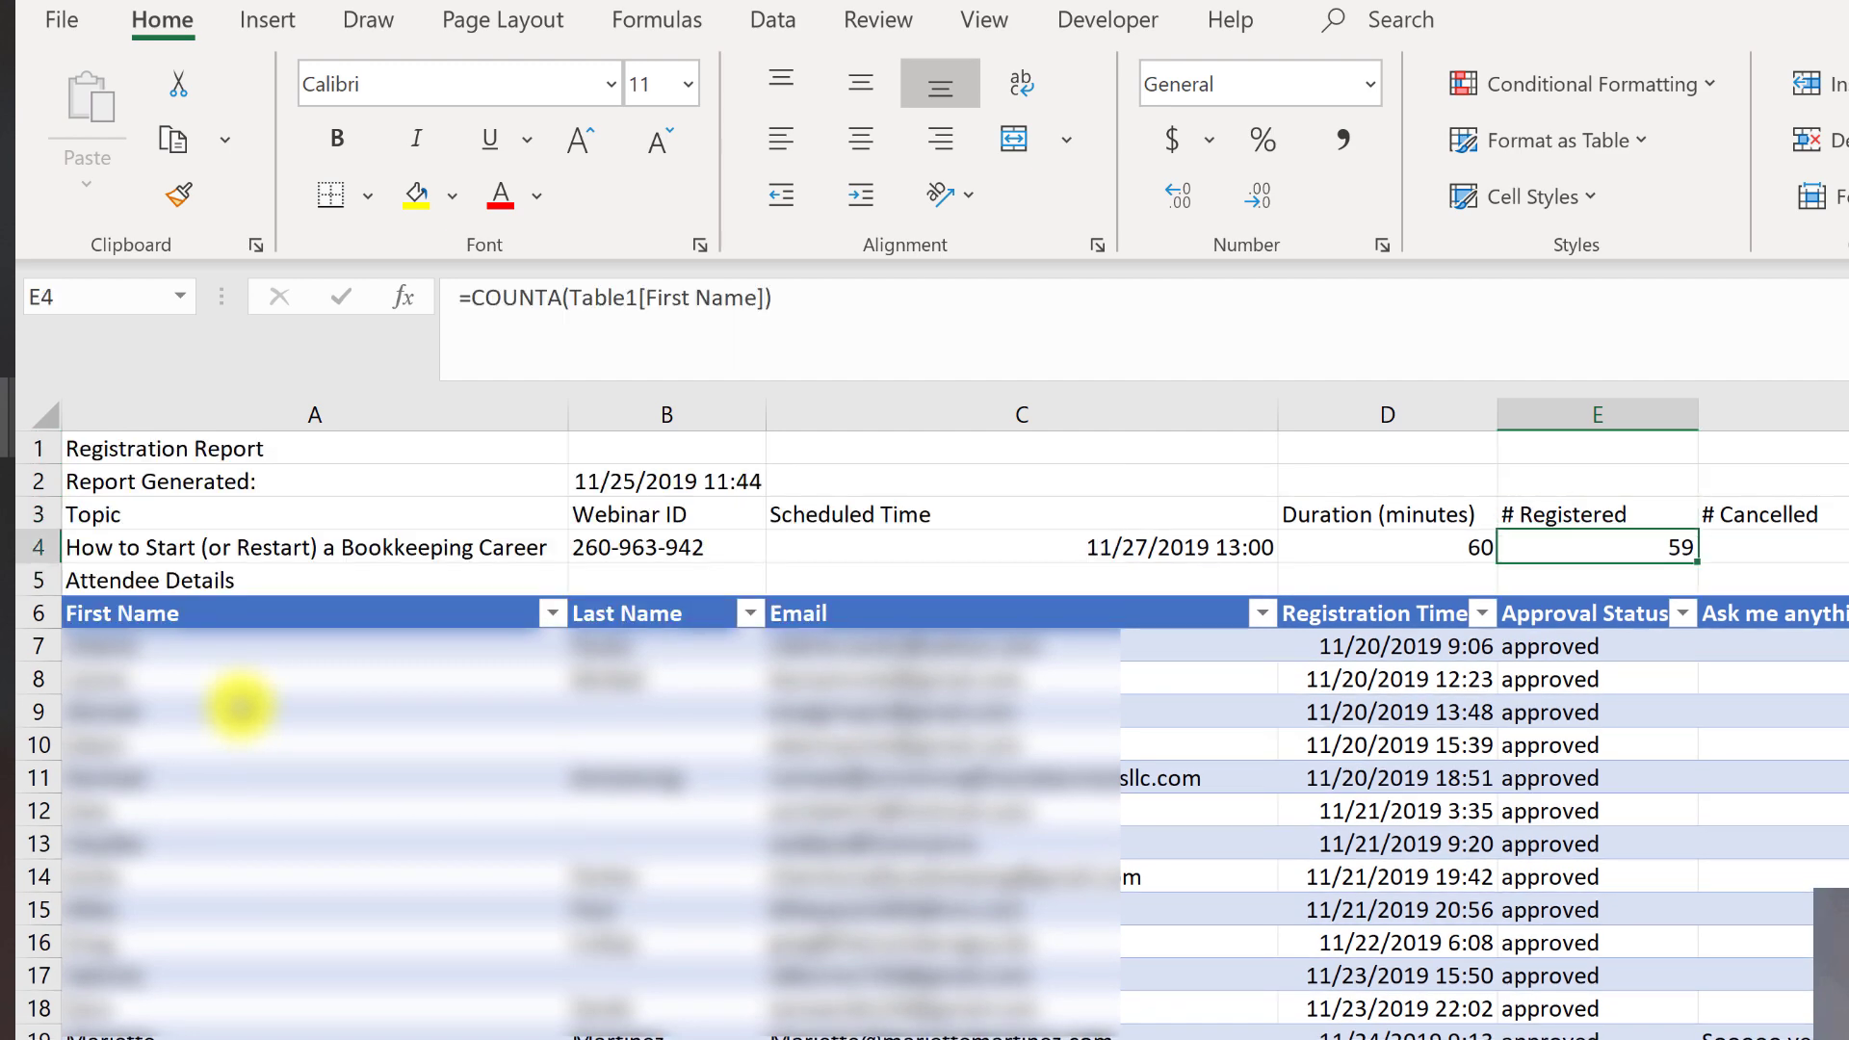
click(210, 933)
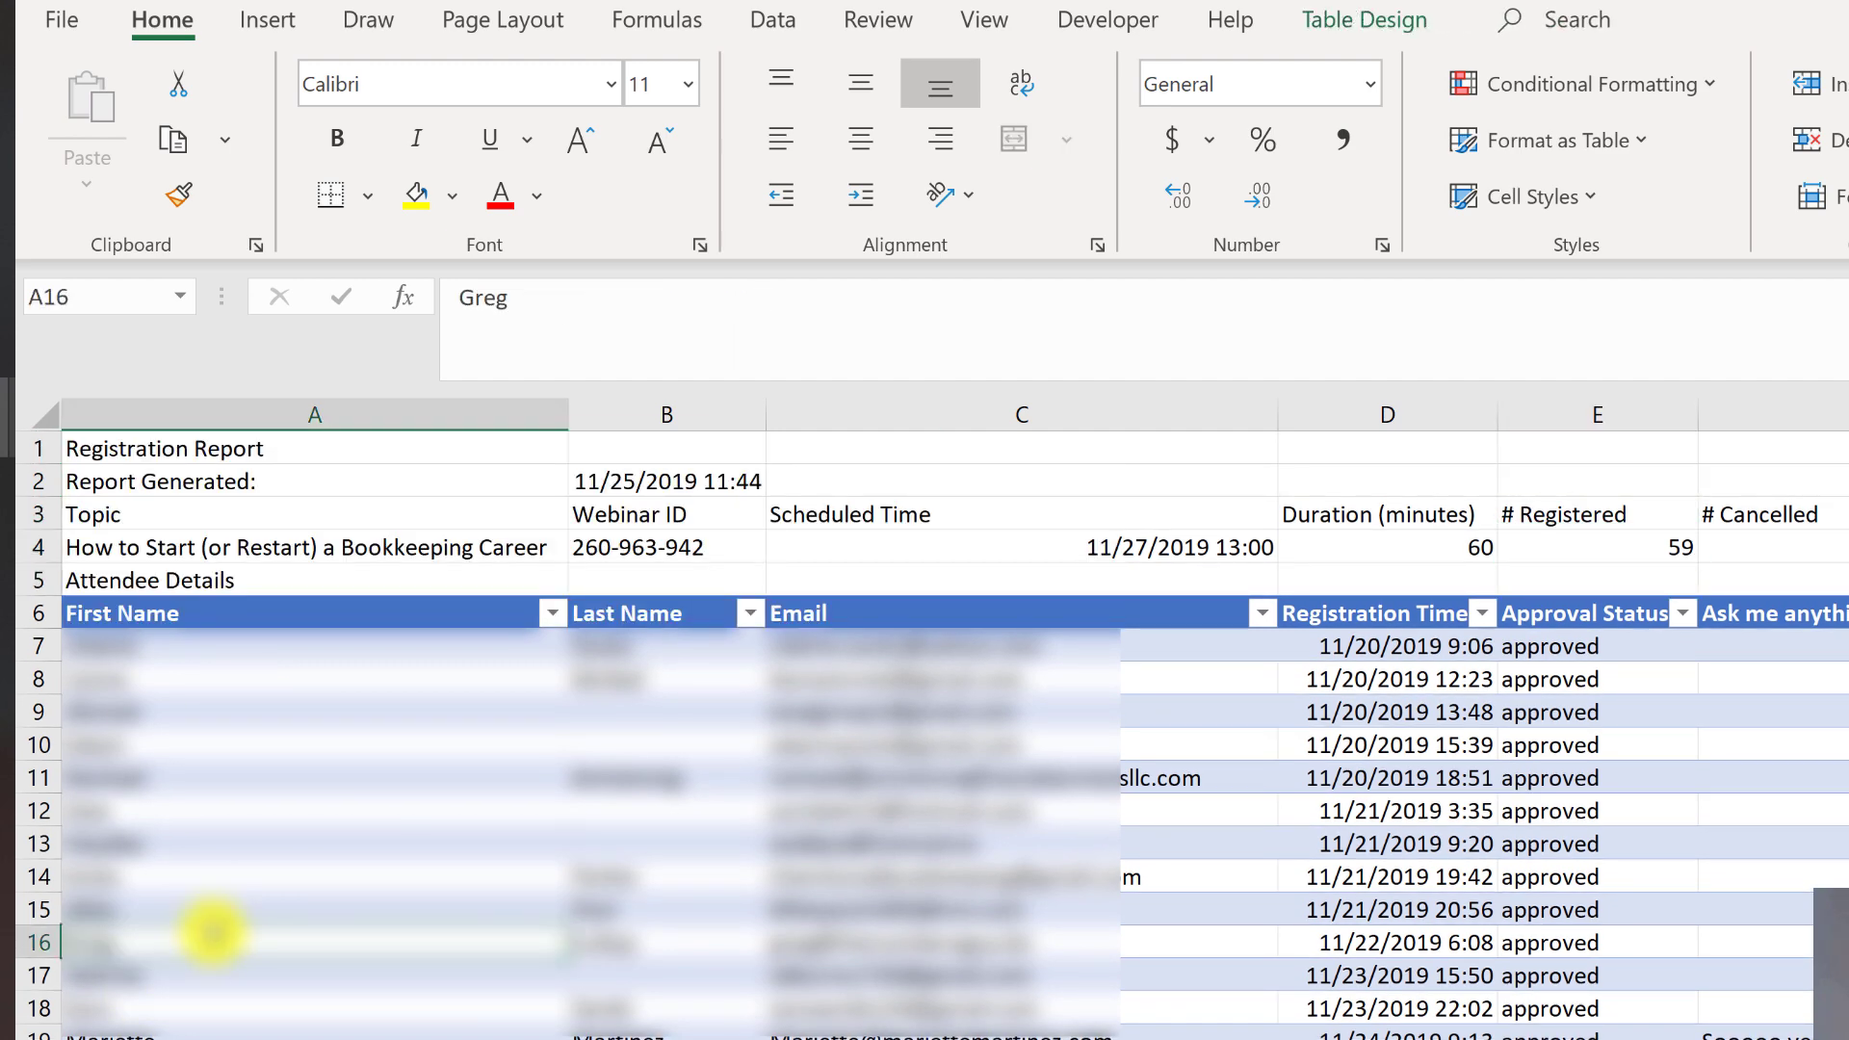
key(ctrl+Down)
key(Down)
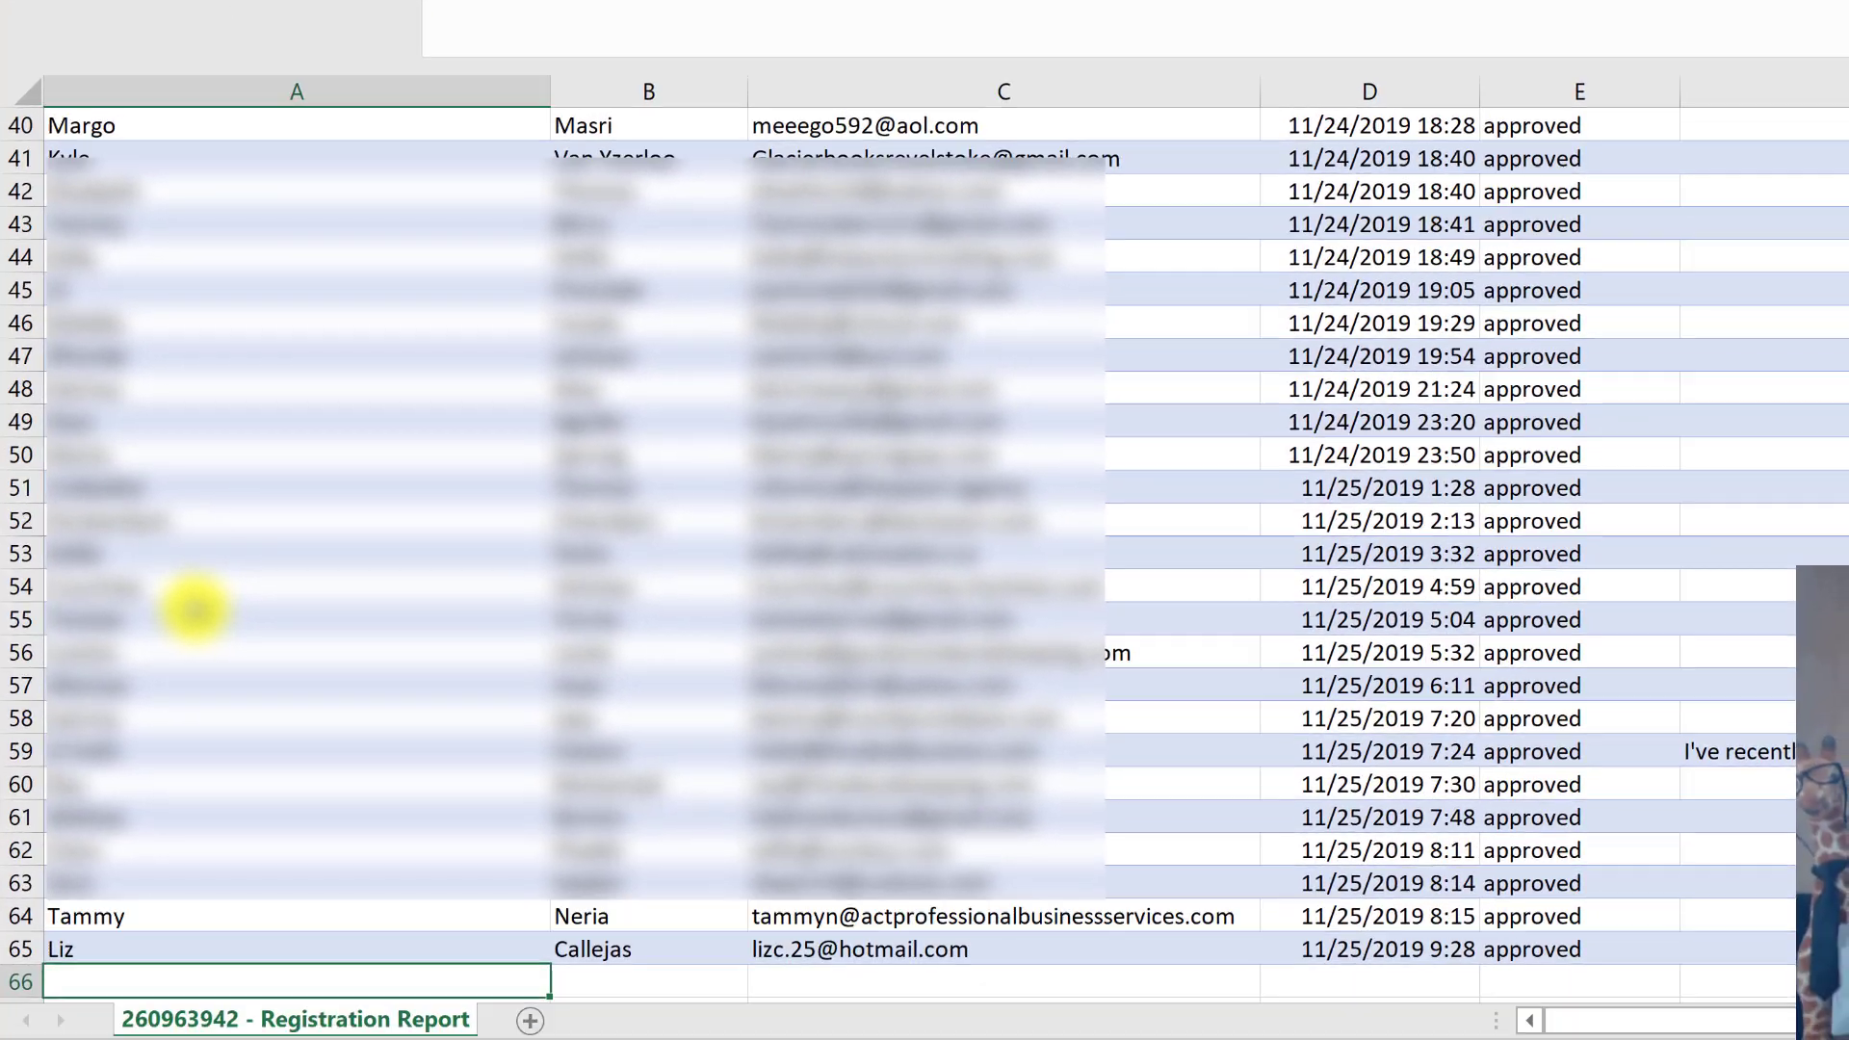
key(Down)
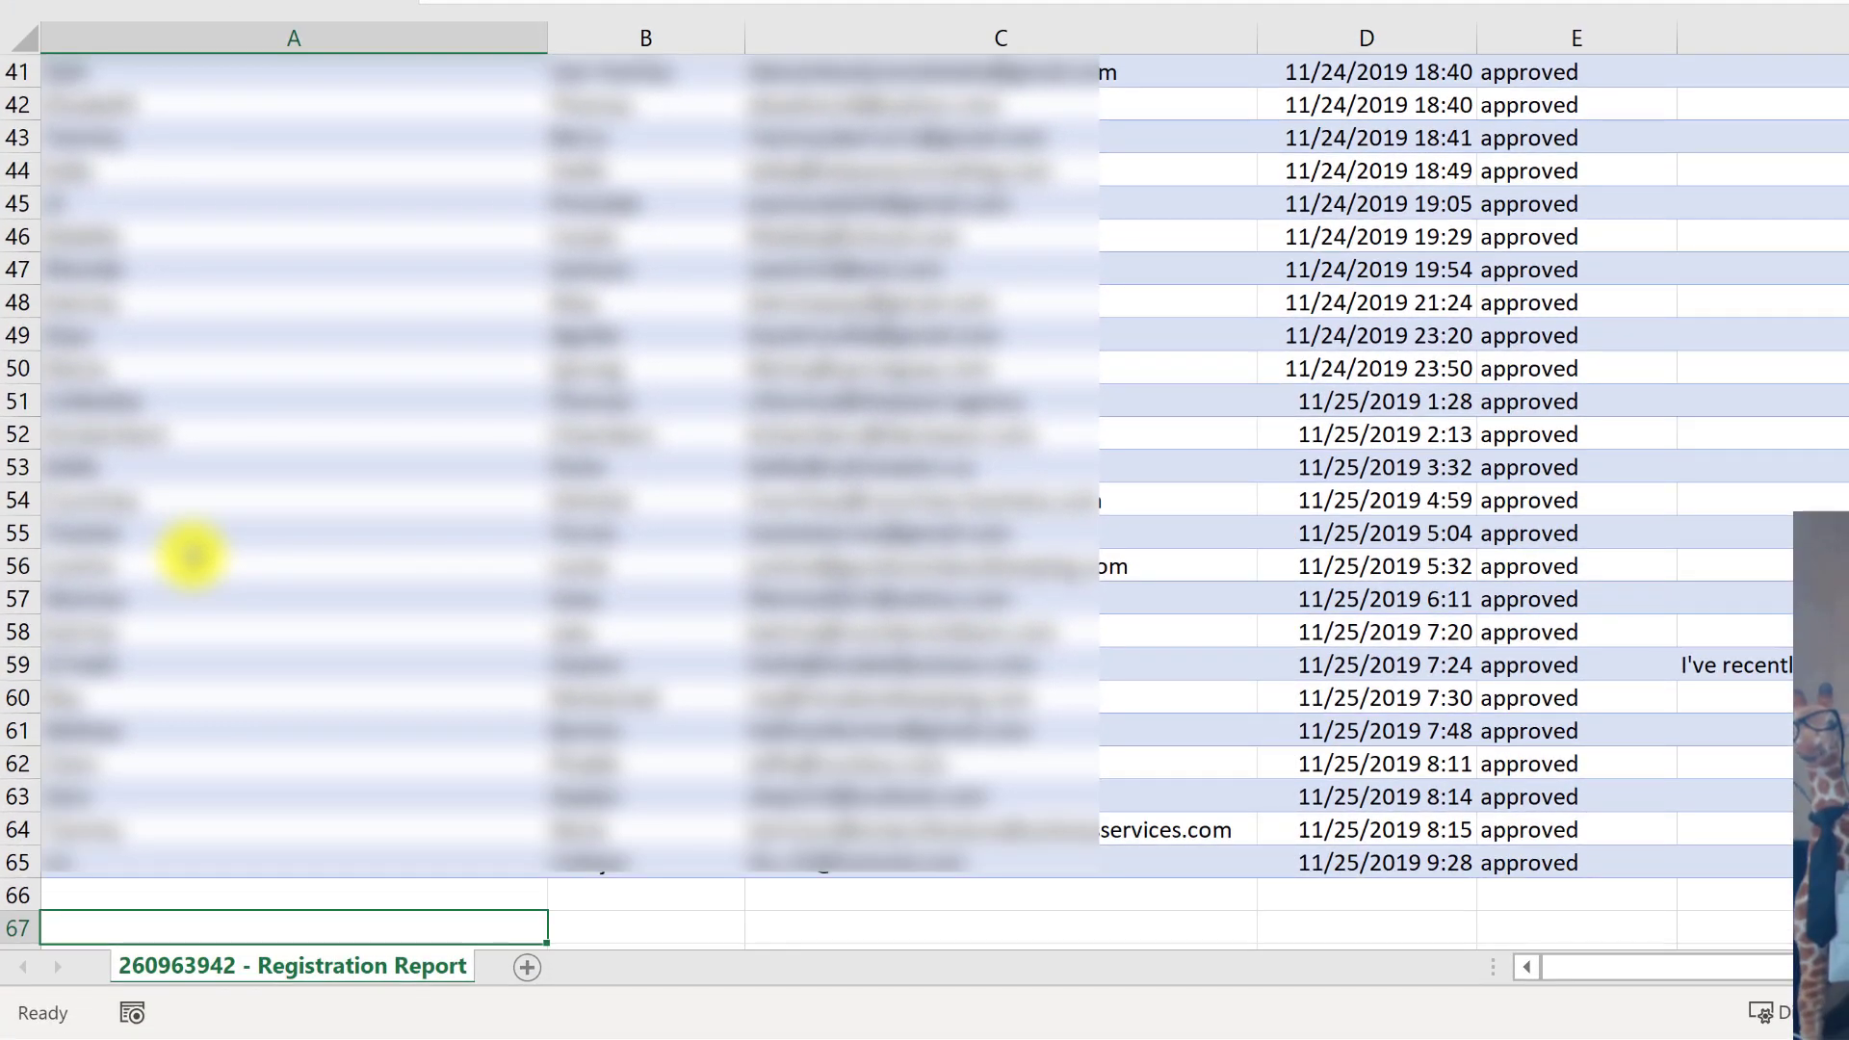
key(Up)
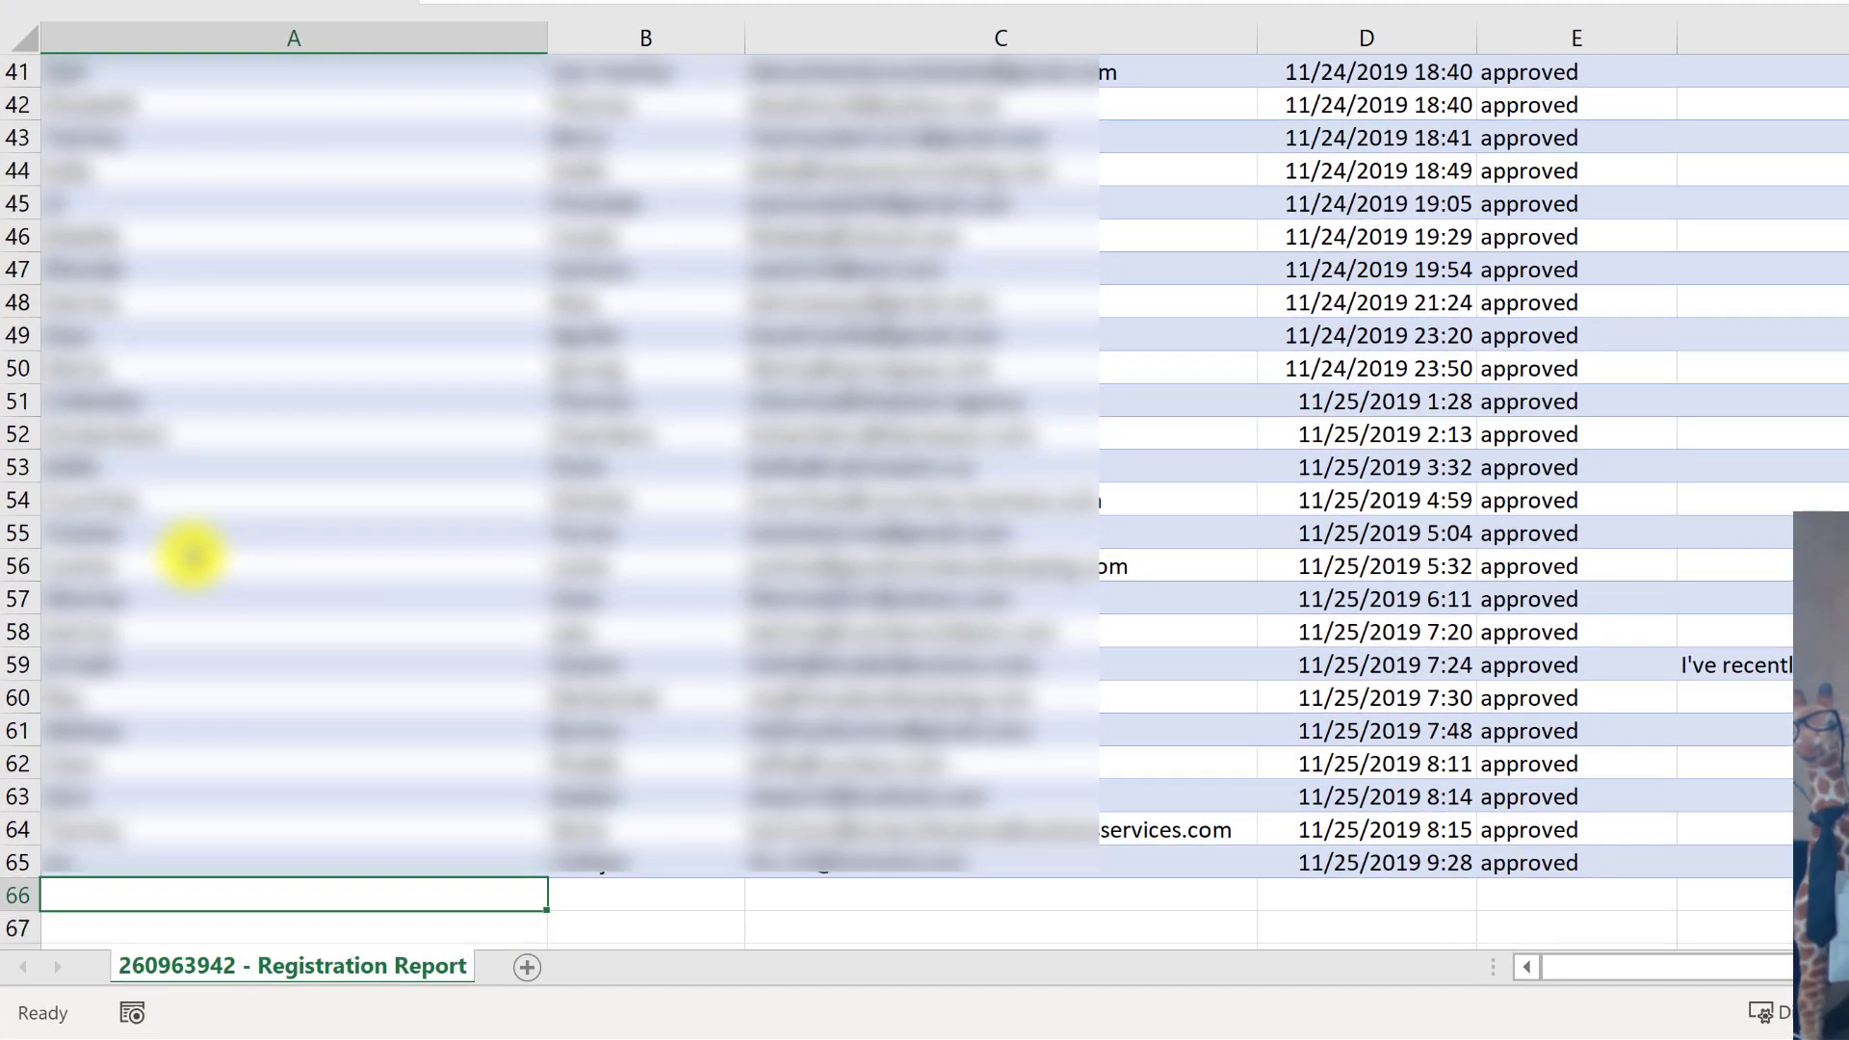
key(Right)
key(Right)
key(Right)
key(ctrl+Up)
key(ctrl+Up)
key(ctrl+Up)
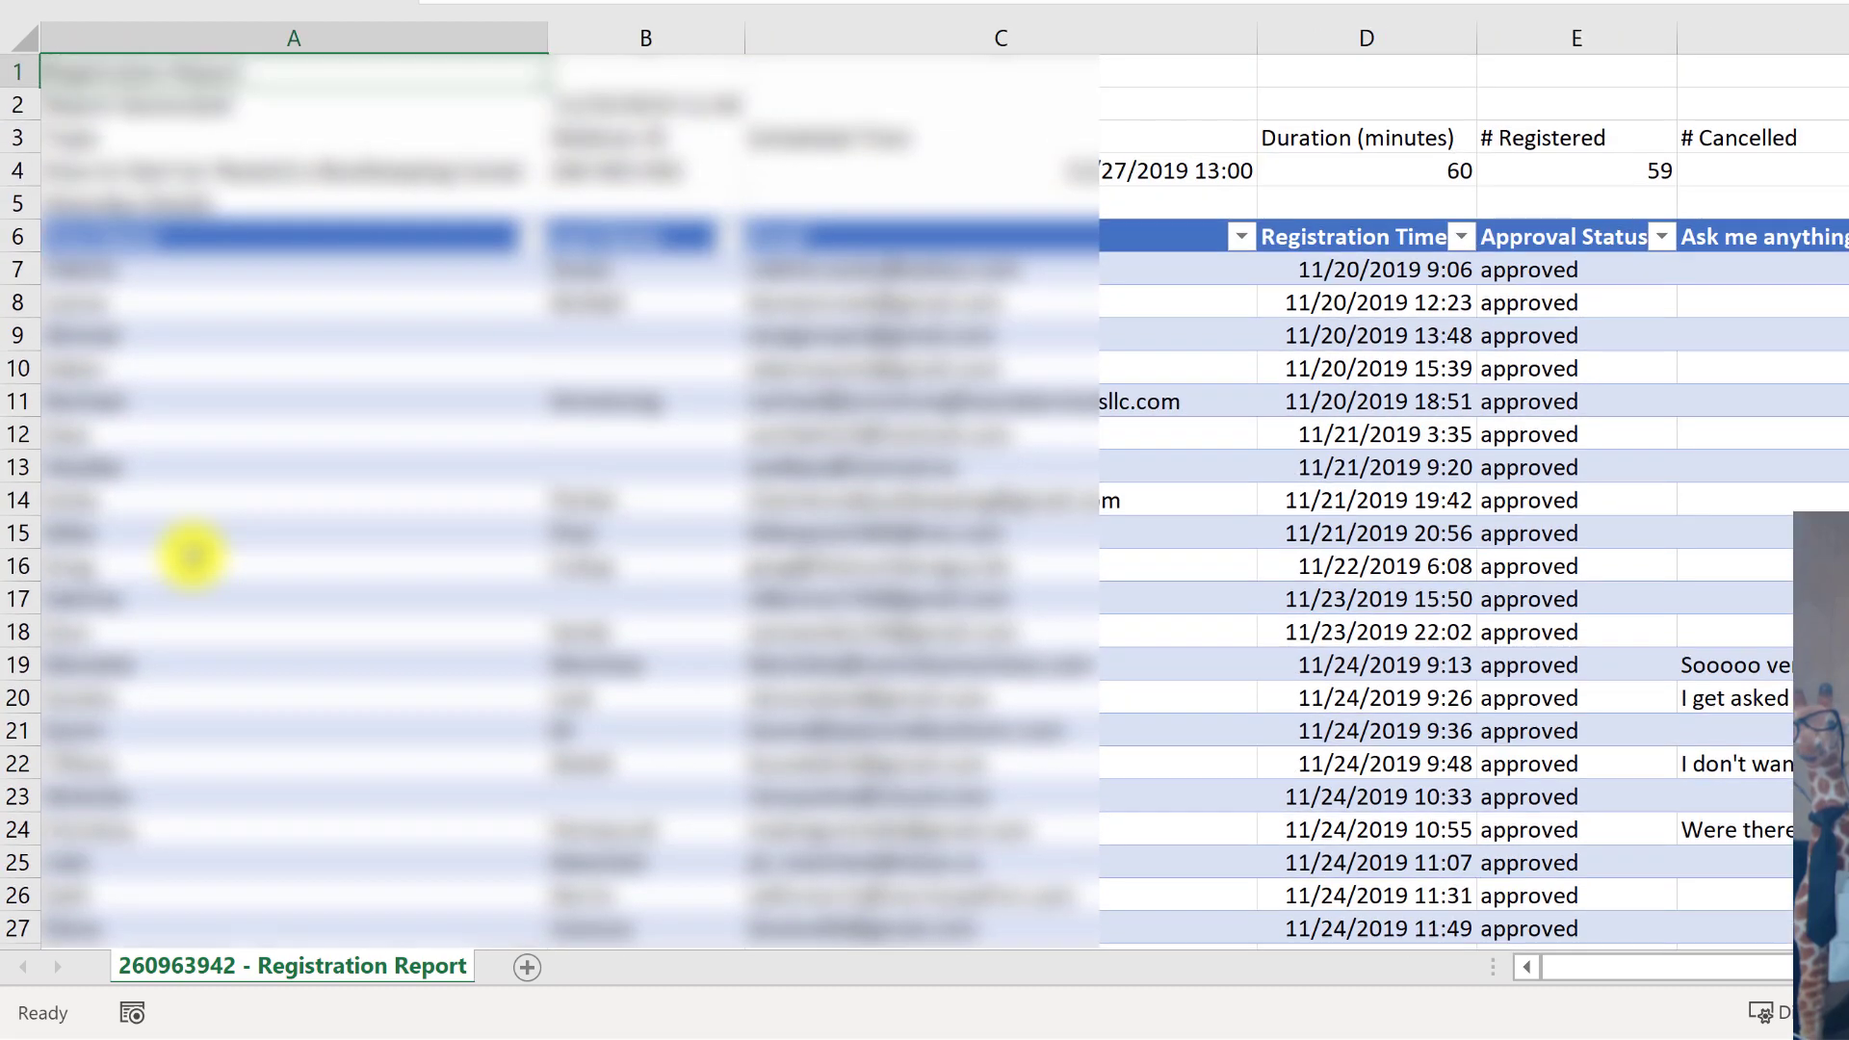
key(Up)
key(Right)
key(Down)
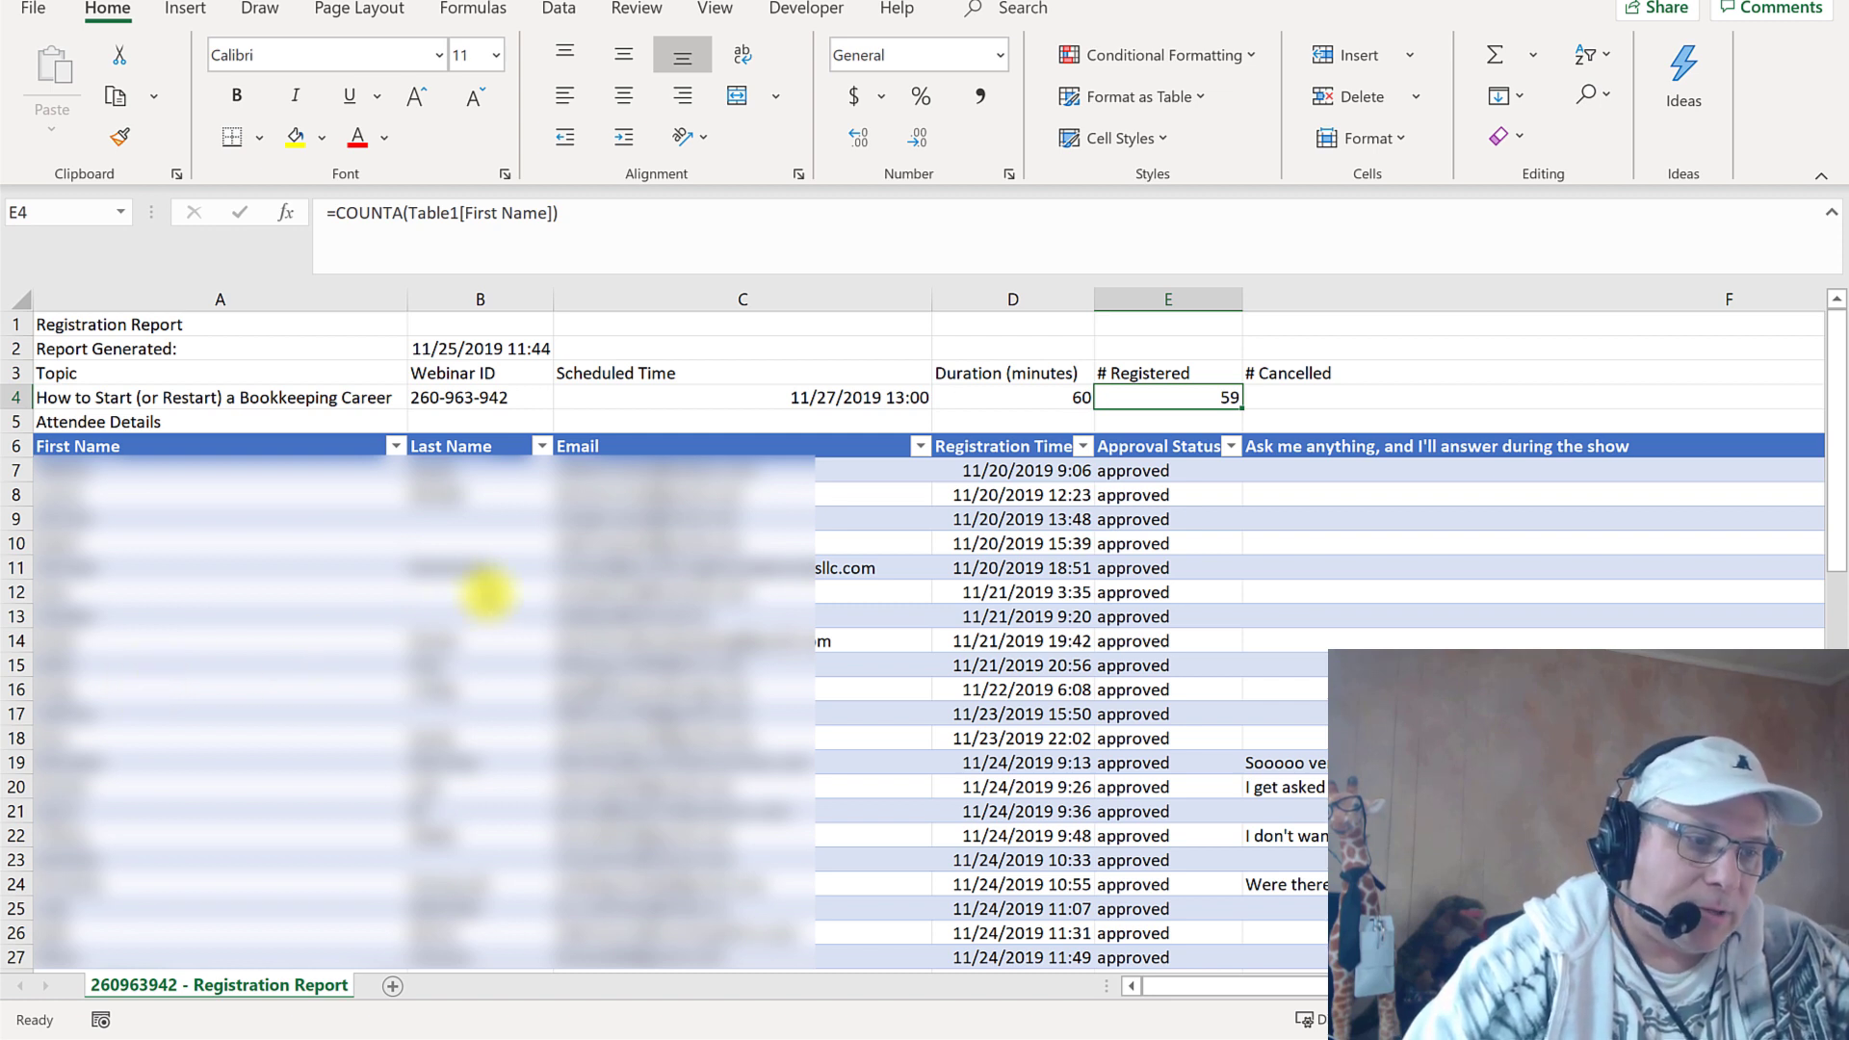
click(583, 472)
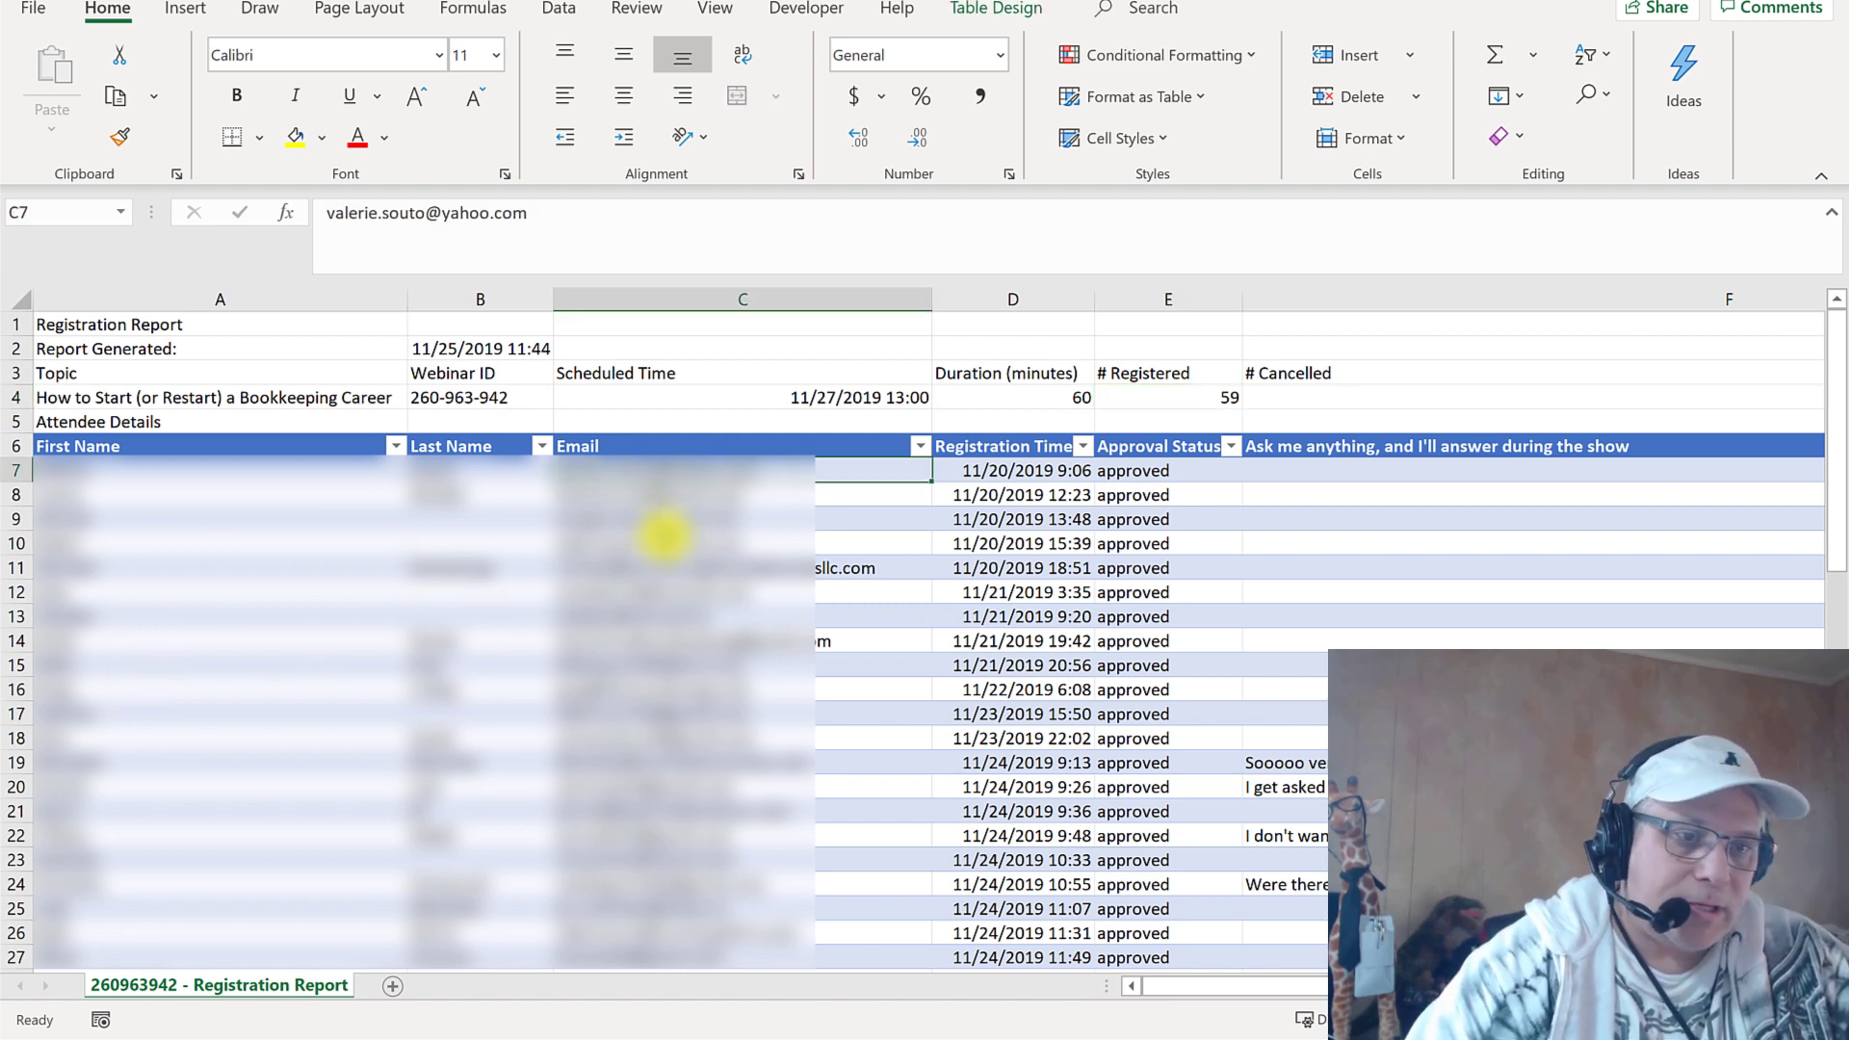